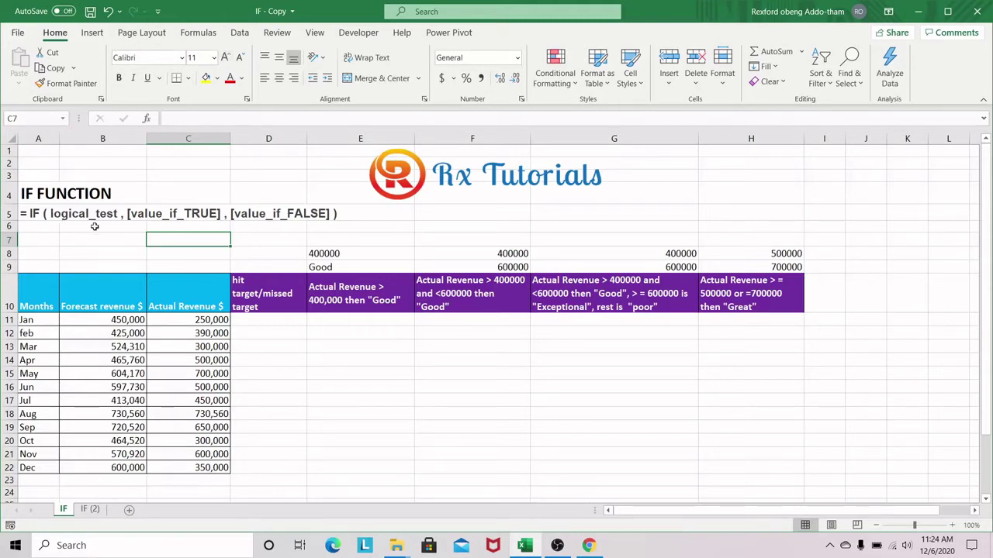
Begin an IF formula in D11 that tests whether January's actual revenue meets its forecast, using C11>=B11
left_click(37, 214)
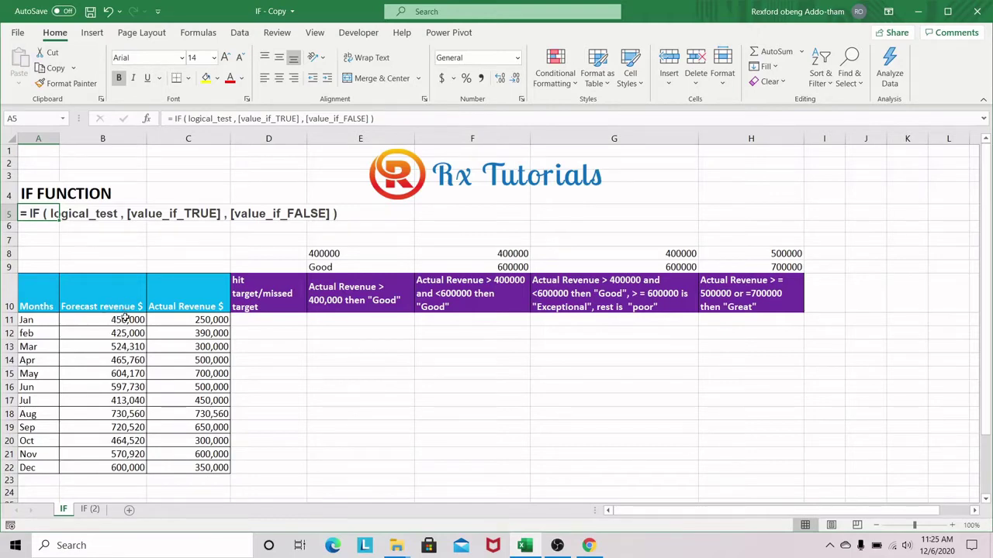
left_click(267, 322)
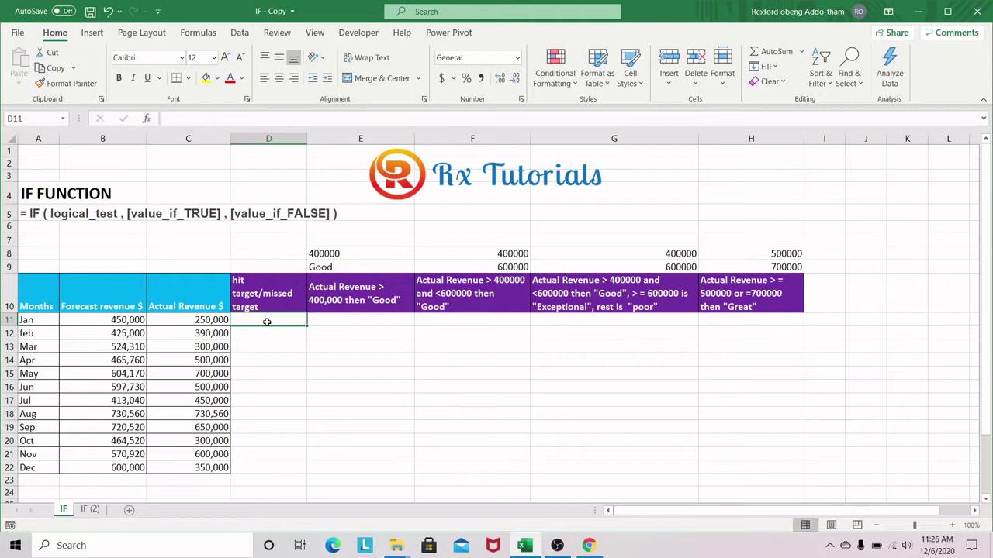
type("=")
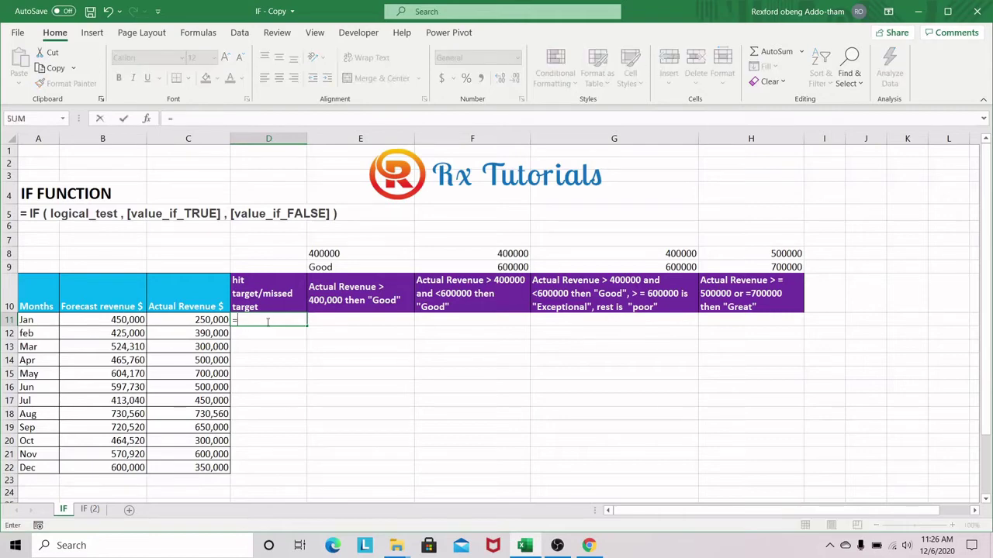
type("if")
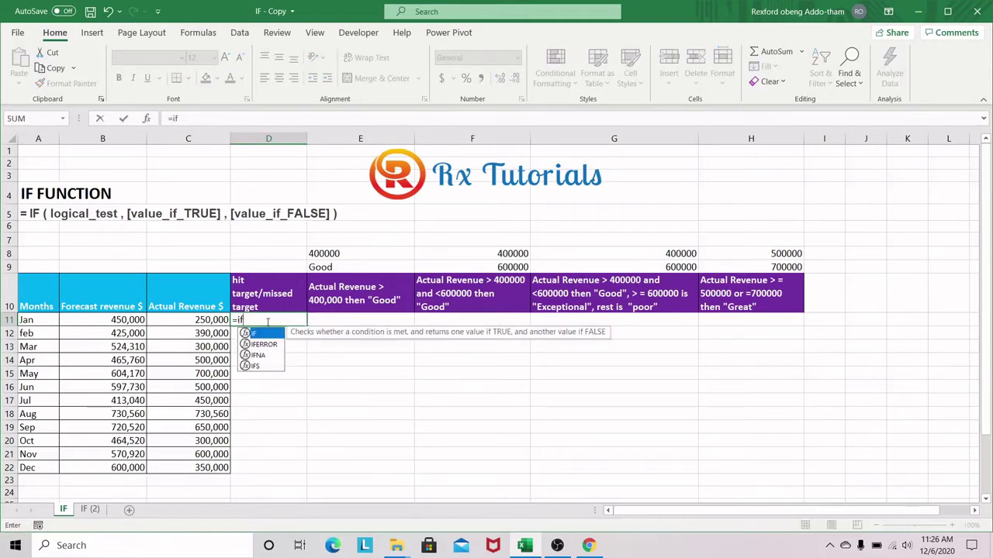
key("Tab")
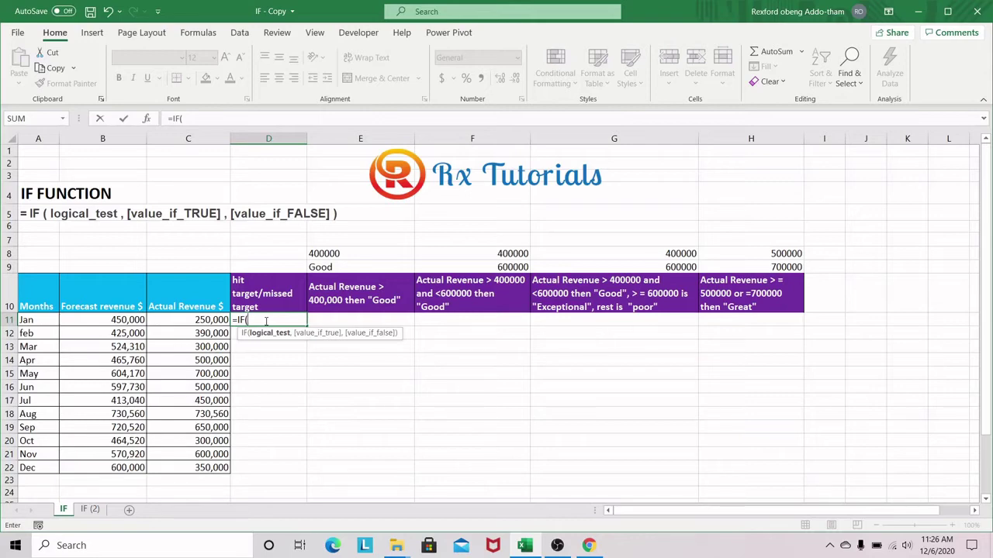
left_click(208, 321)
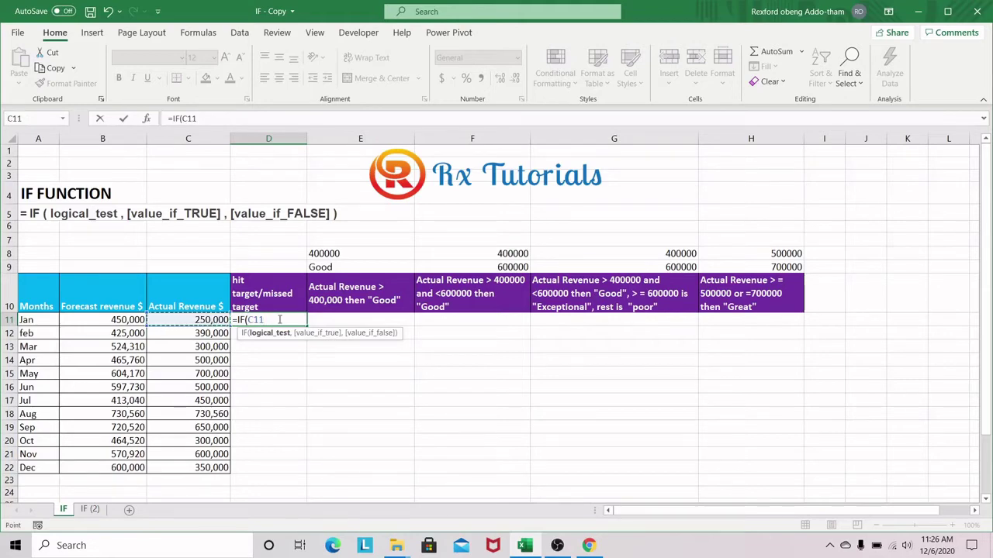
type(">=")
left_click(109, 324)
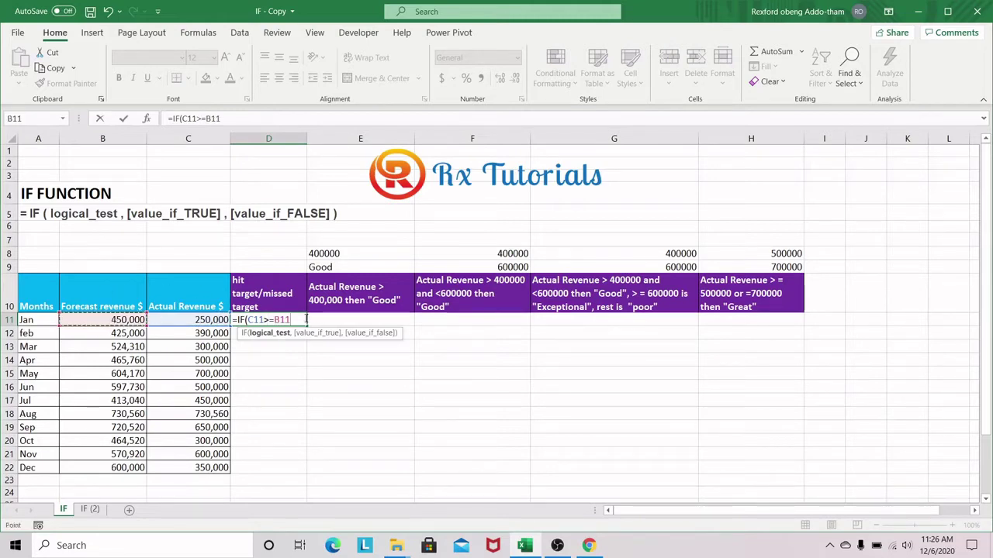
type(",")
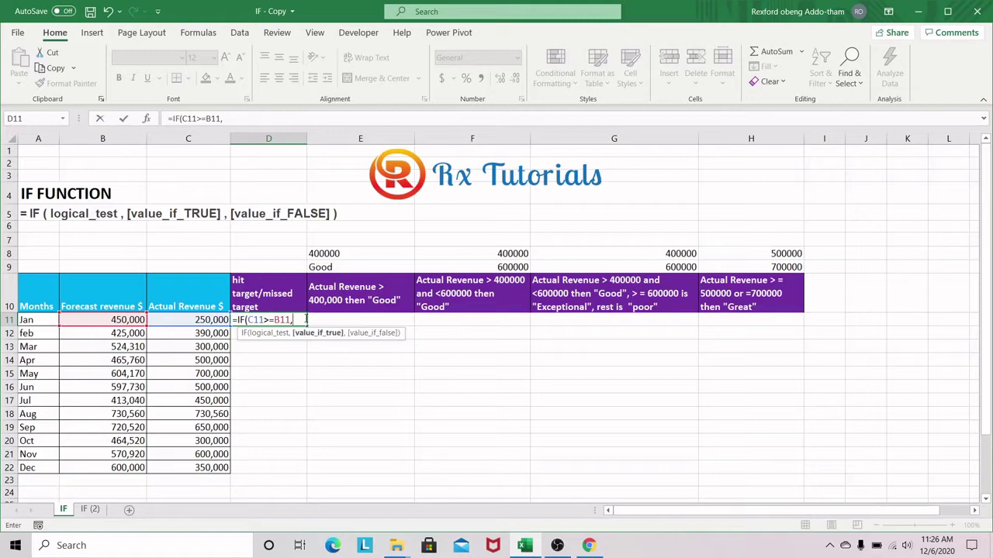
Complete the D11 formula to return "hit target" when true and "missed target" when false
type("\"hit target\"")
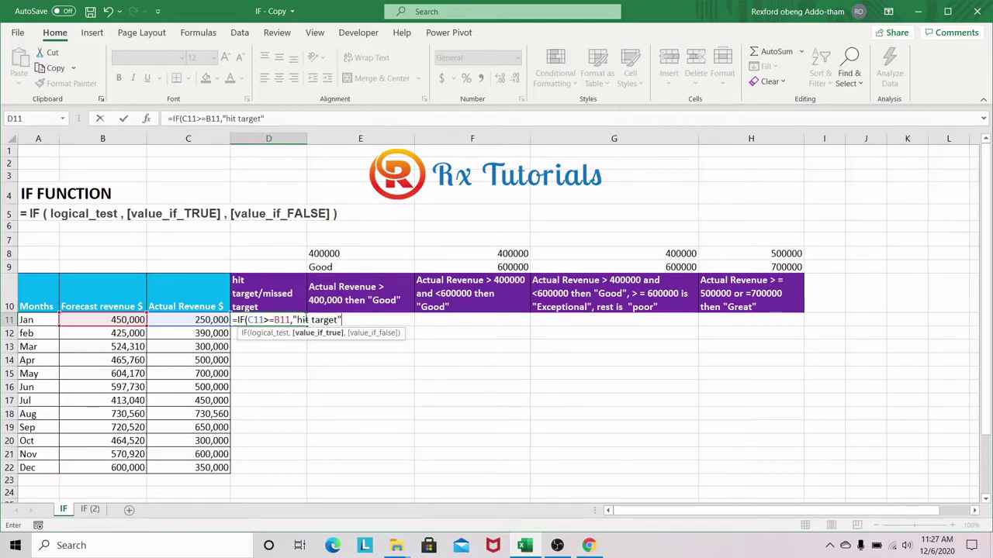
type(",")
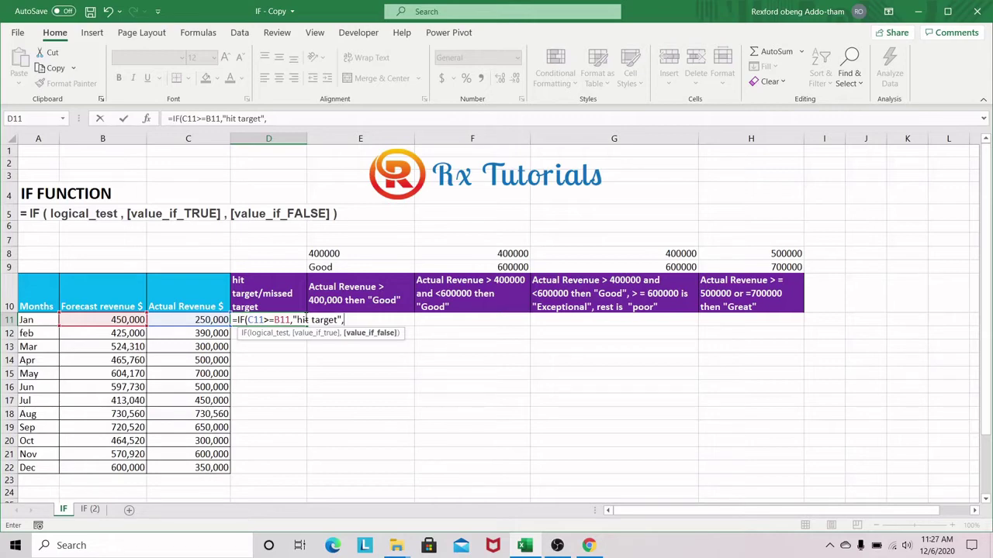
type("'")
type("miss")
type("ed targe")
type("t")
type("\"")
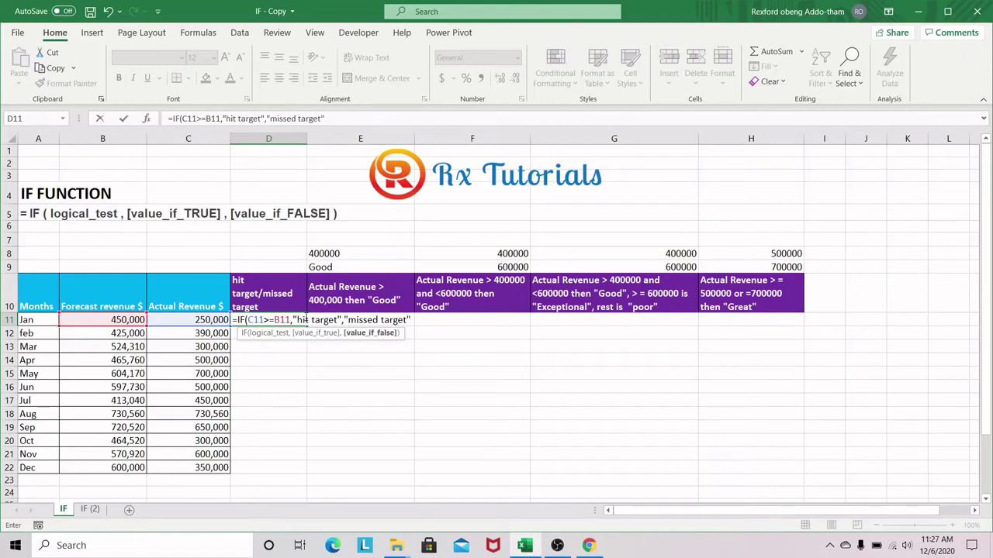
type(")")
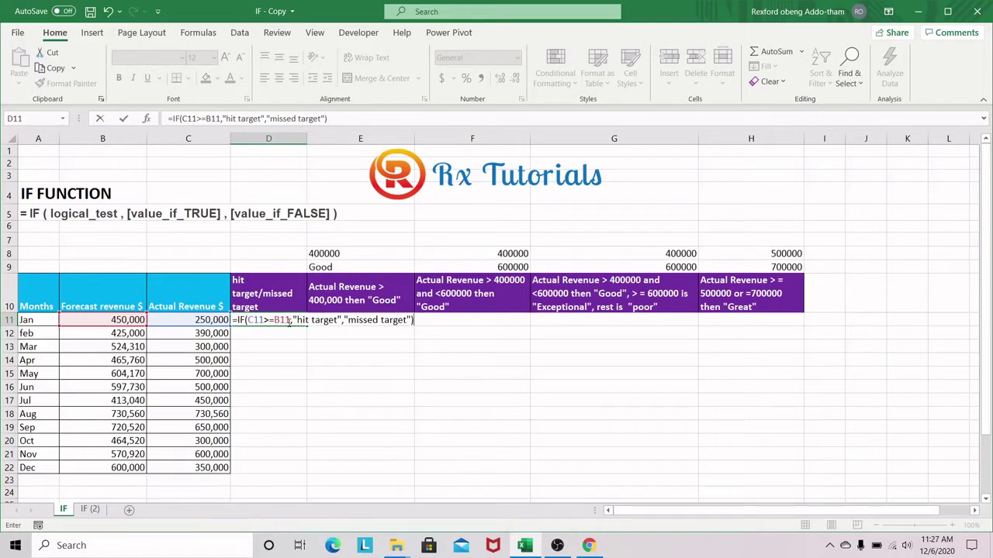
key("Return")
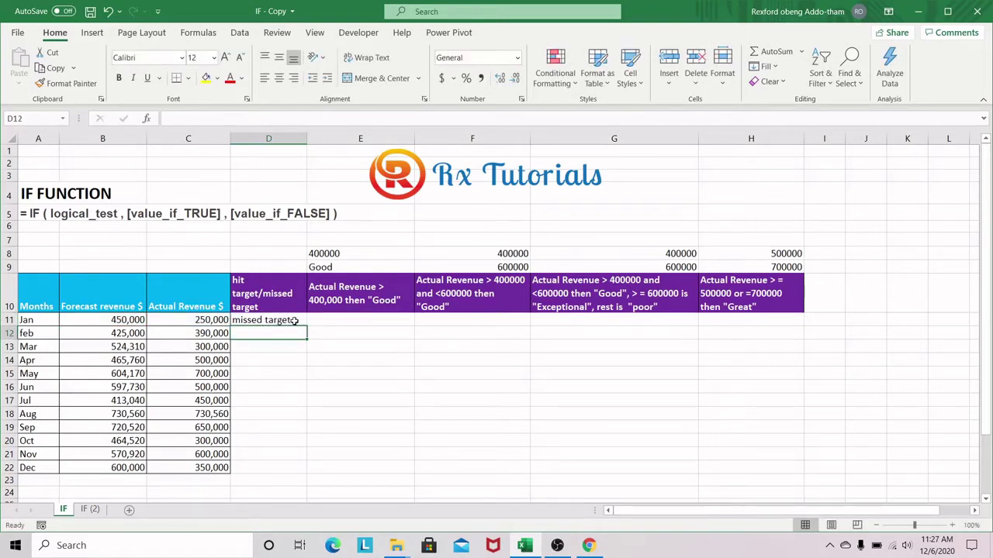
Copy the D11 formula down through D22 and check the April result against its forecast and actual revenue
left_click(287, 321)
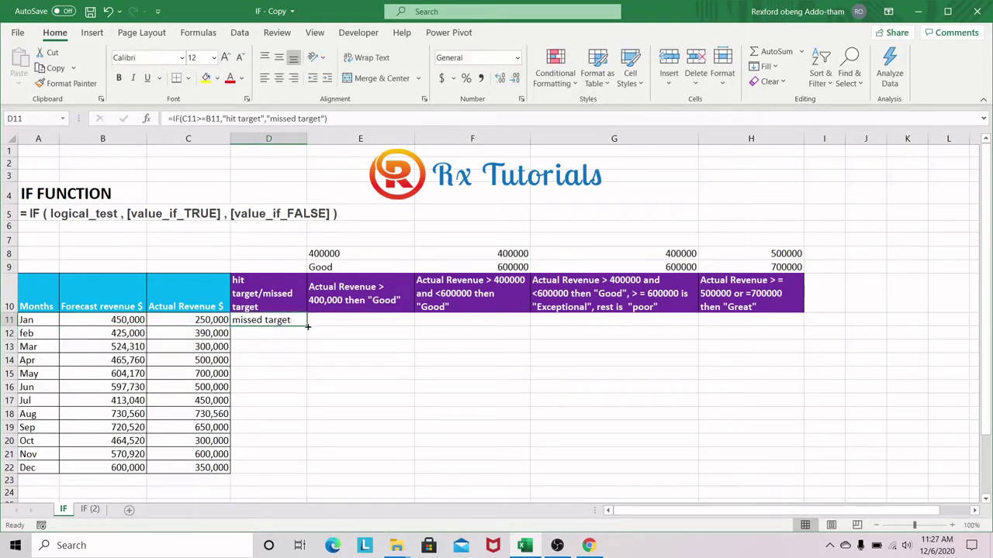
left_click(196, 321)
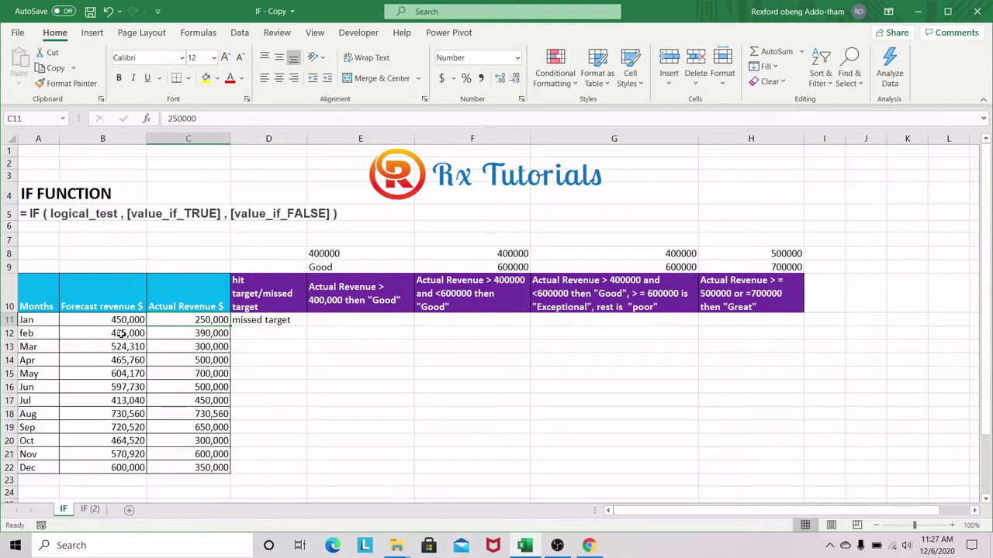
left_click(256, 321)
left_click_drag(306, 326, 298, 479)
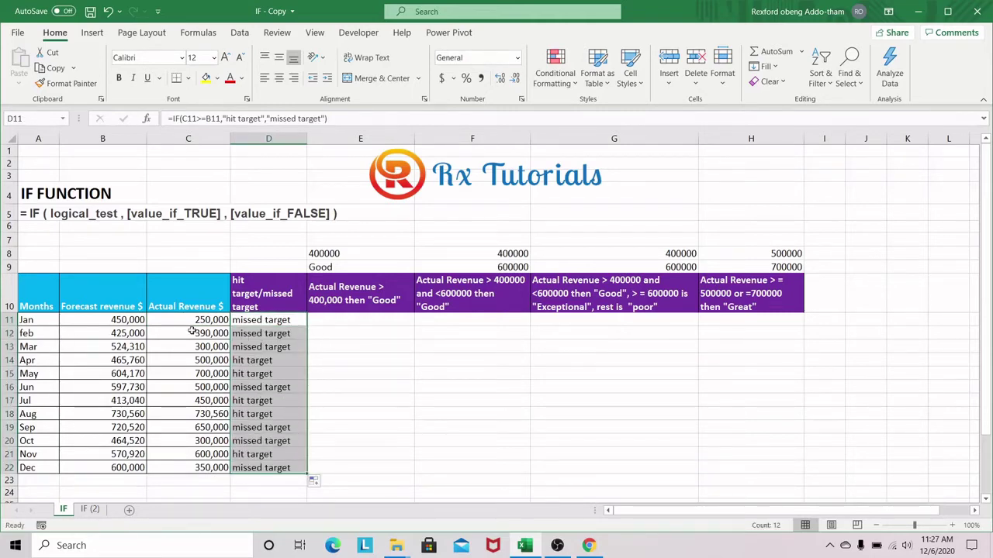
left_click(257, 361)
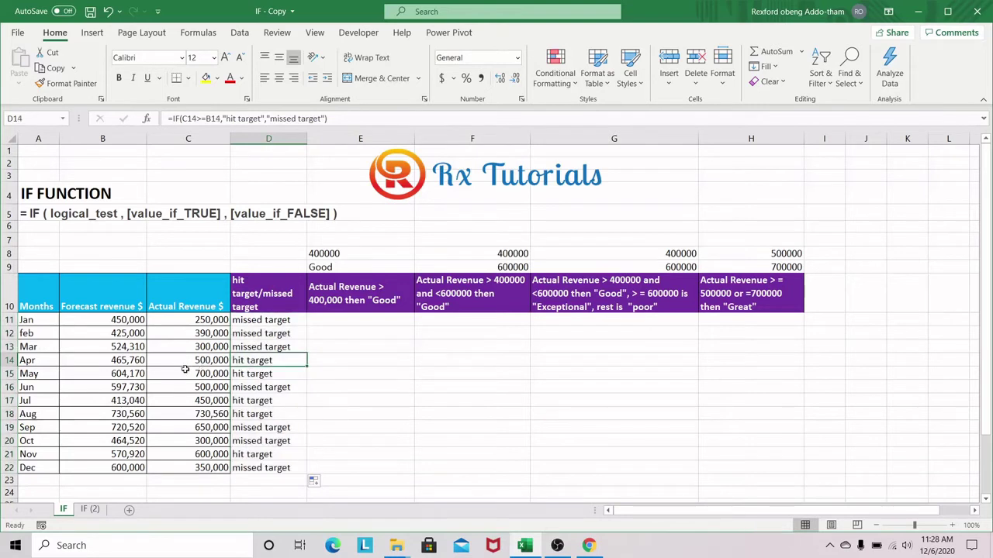
left_click(200, 361)
left_click(127, 361)
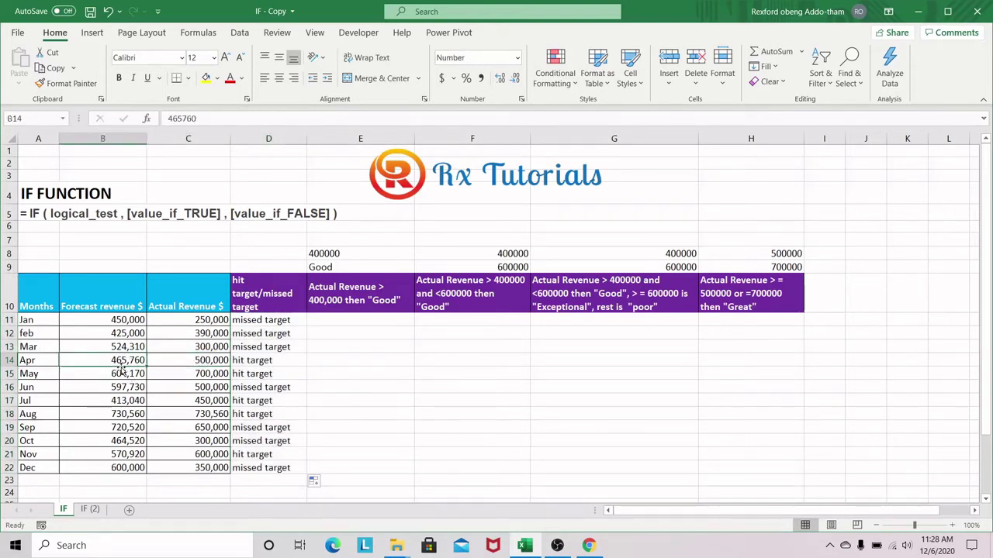
left_click(203, 363)
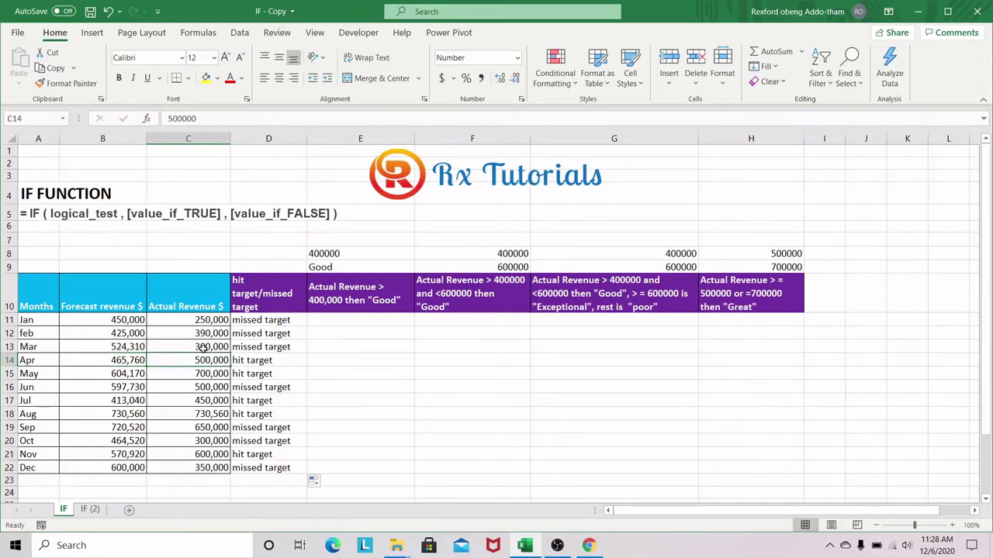
left_click(257, 362)
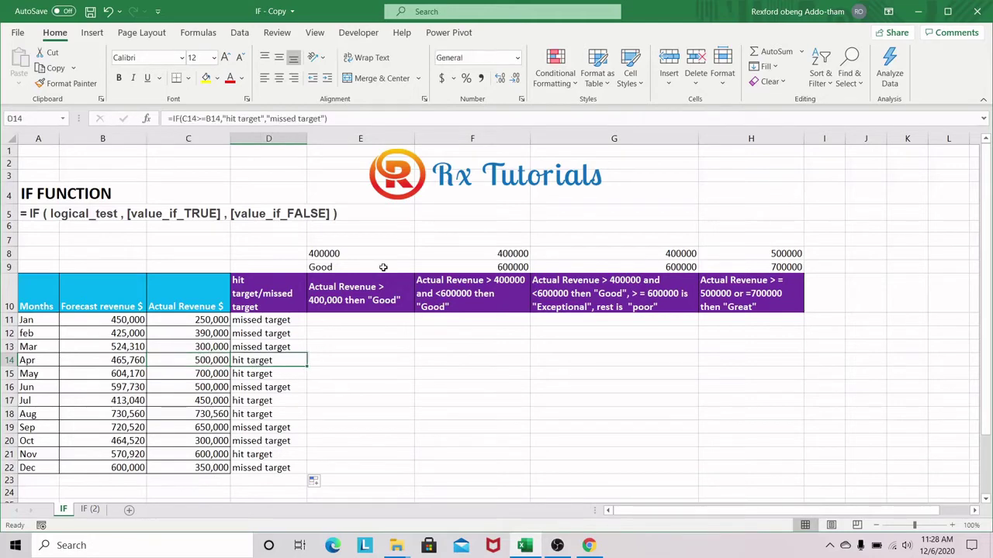
Begin an IF formula in E11 with January's actual revenue in C11 as the value to test
left_click(346, 318)
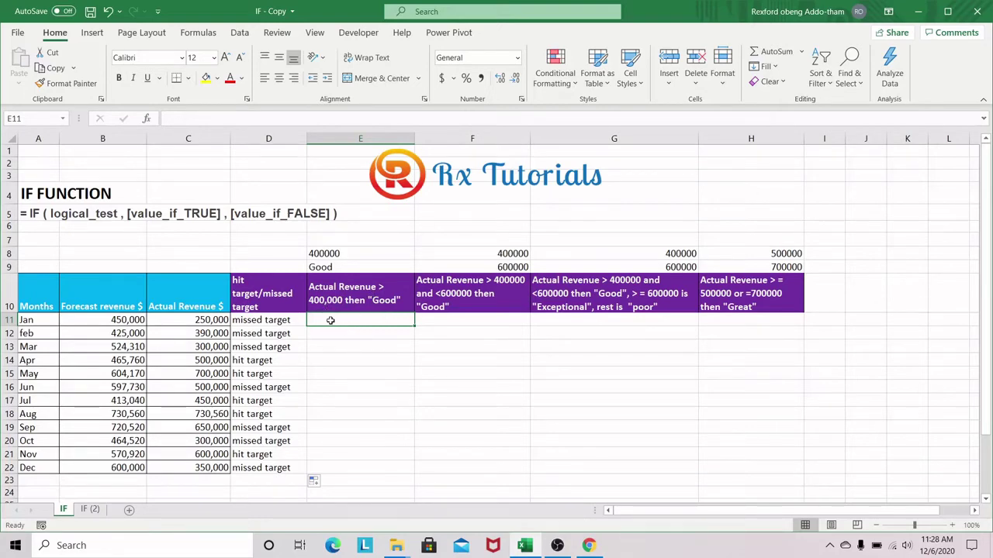
type("=if")
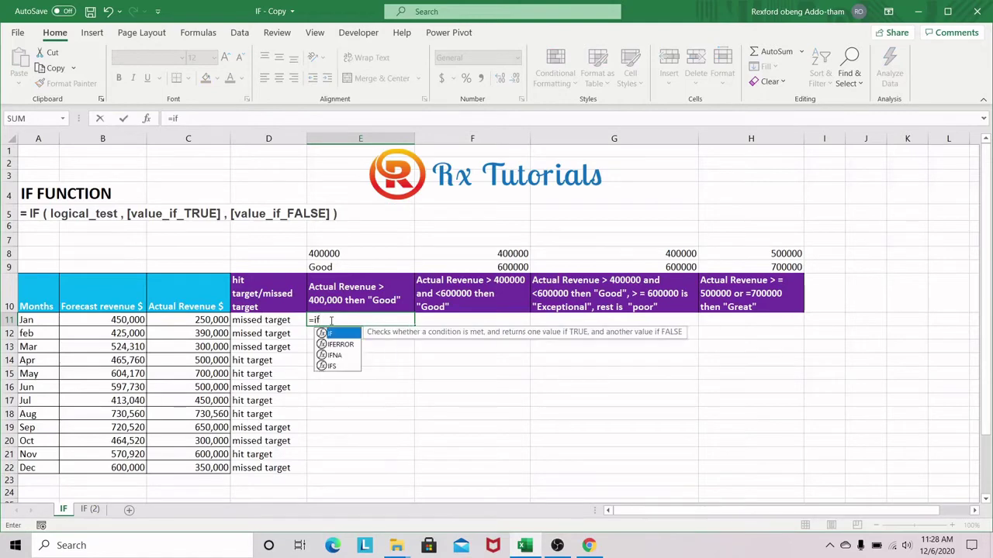
key("Tab")
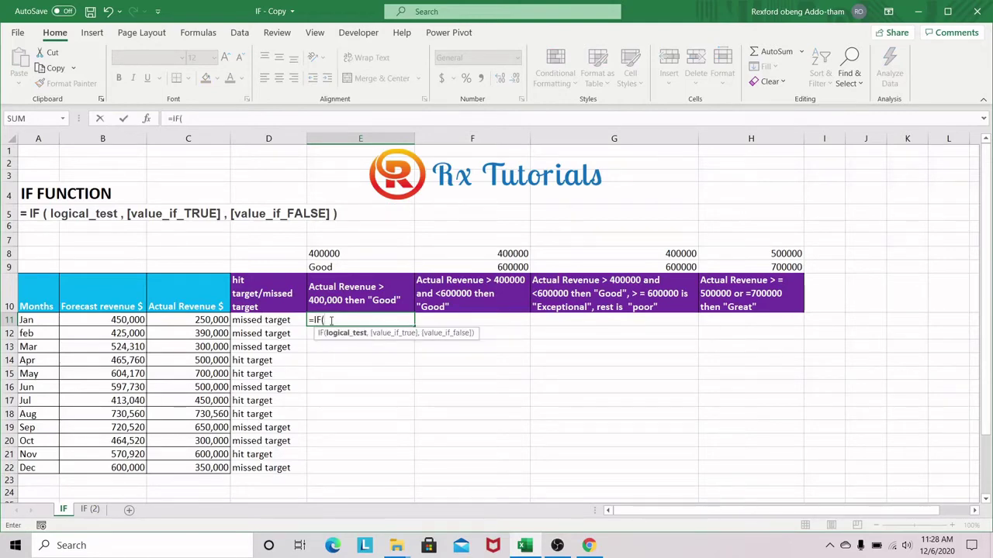
left_click(200, 320)
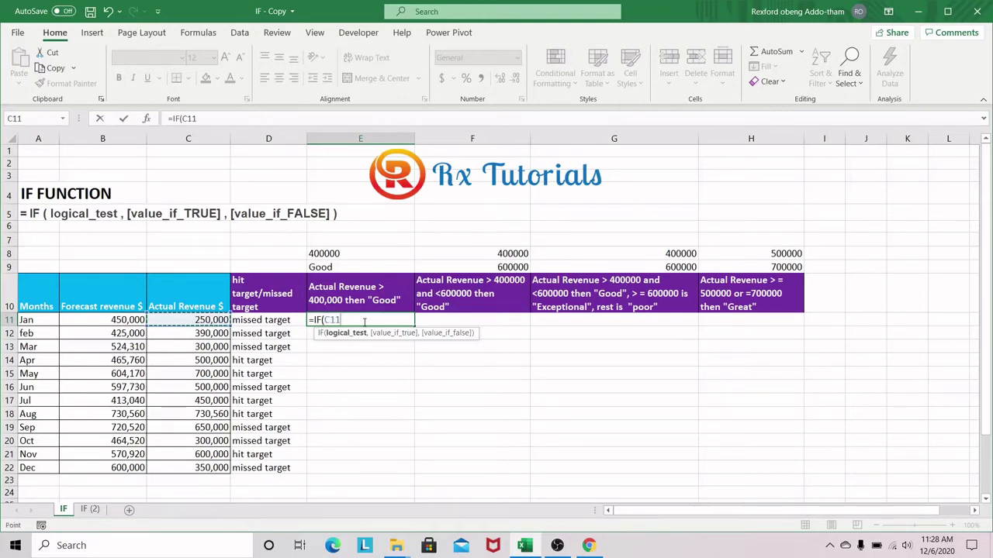
type(">400,000")
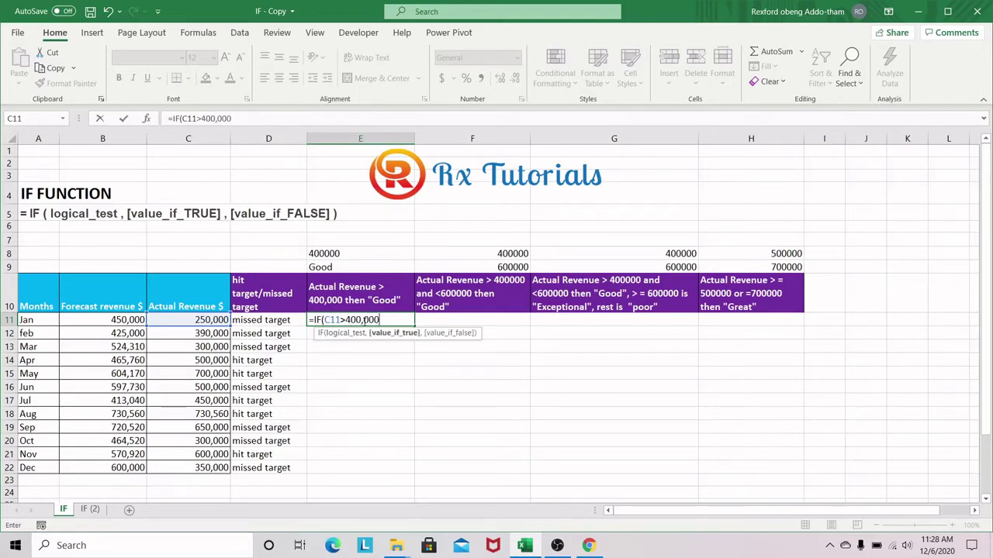
key("BackSpace")
key("BackSpace")
key("BackSpace")
key("BackSpace")
key("BackSpace")
key("BackSpace")
key("BackSpace")
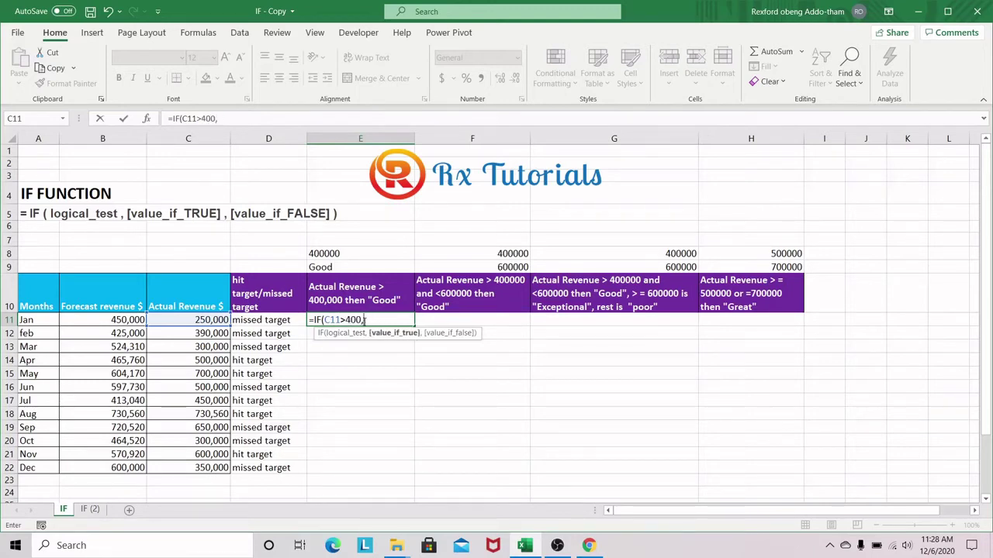
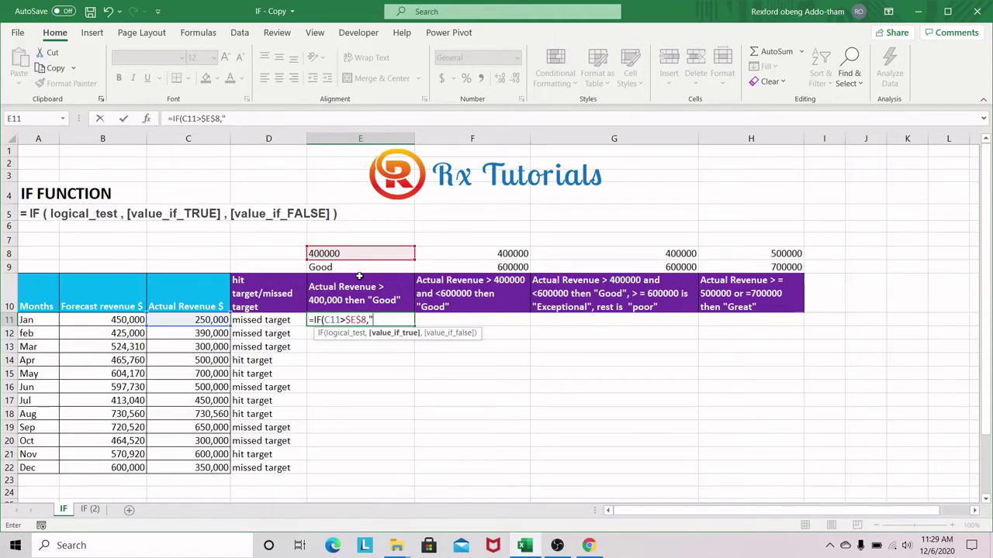
Complete the E11 formula to return "Good" when true and empty text ("") when false, keeping E11 selected
type("Good")
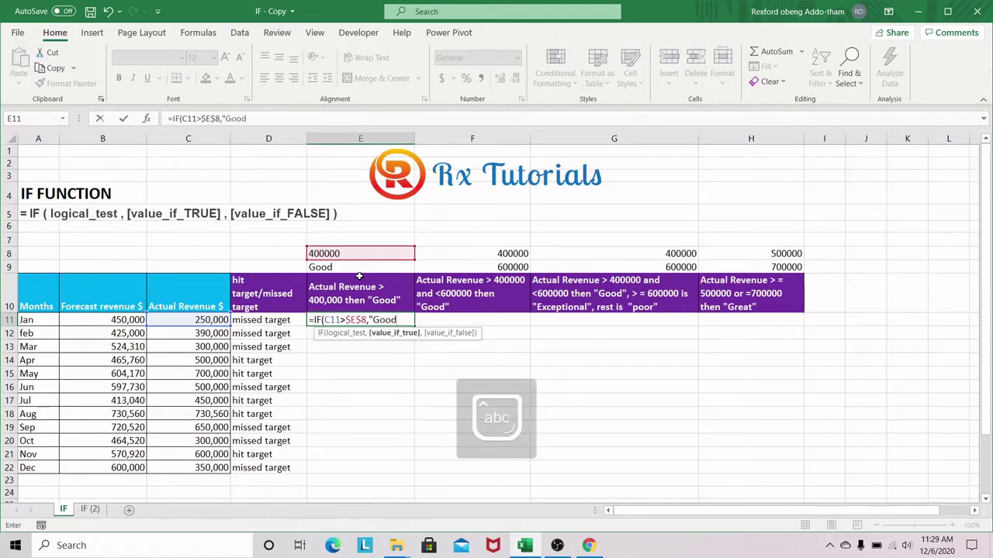
type("\"")
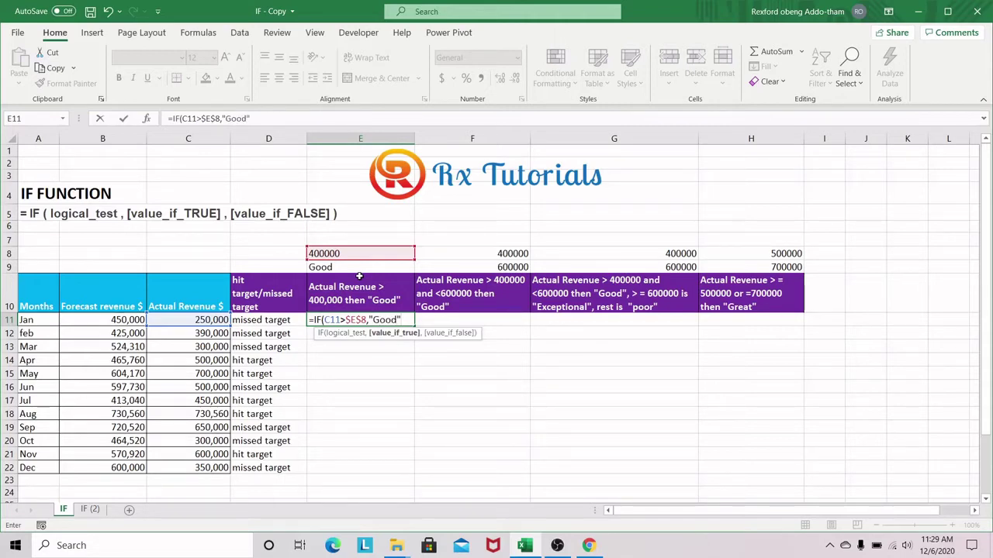
type(",")
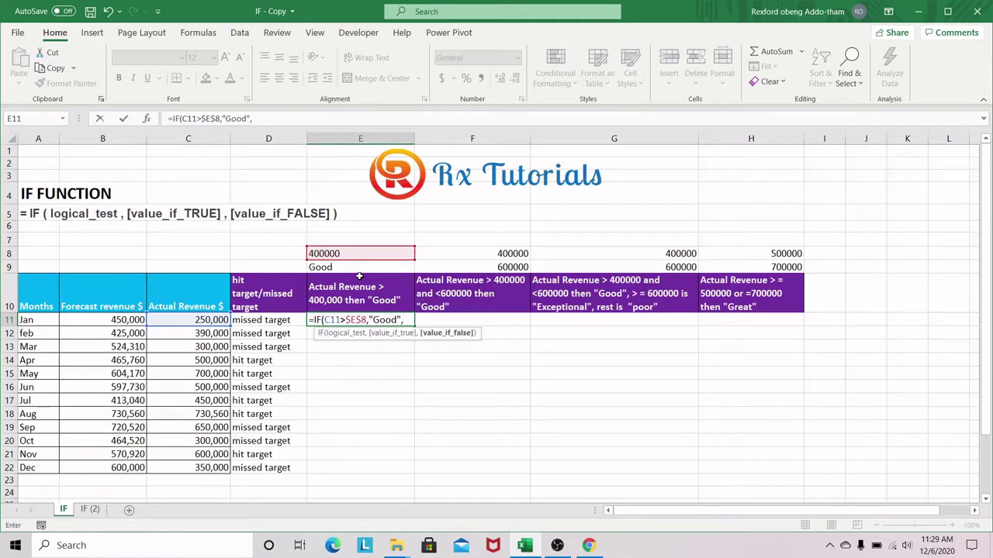
type("\"\")")
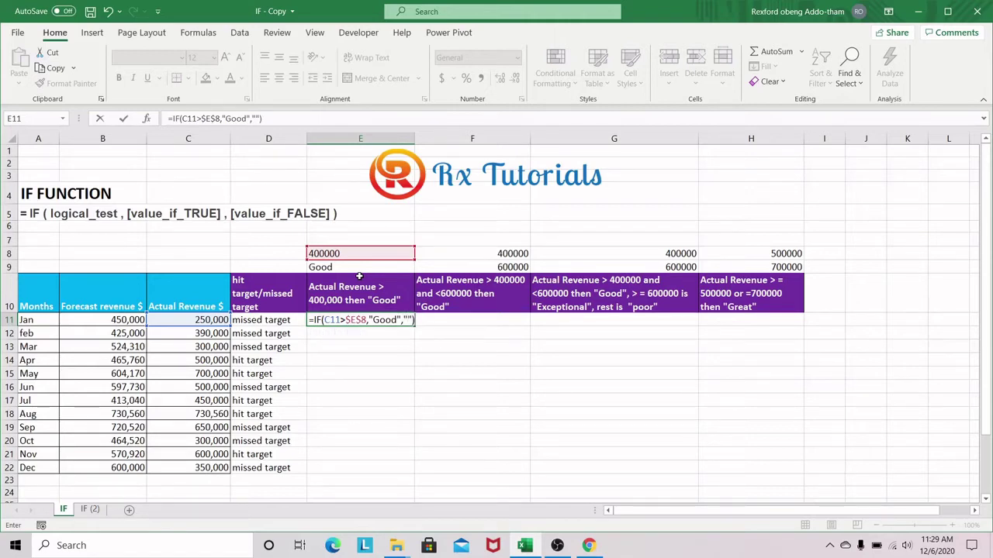
key("ctrl+Return")
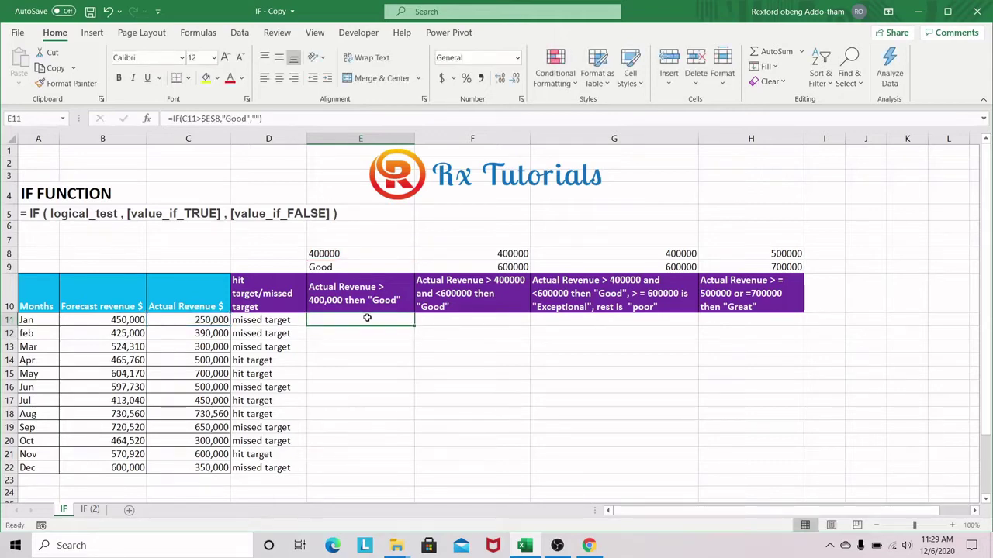
Check the January result in E11 against that month's actual and forecast revenue
left_click(227, 321)
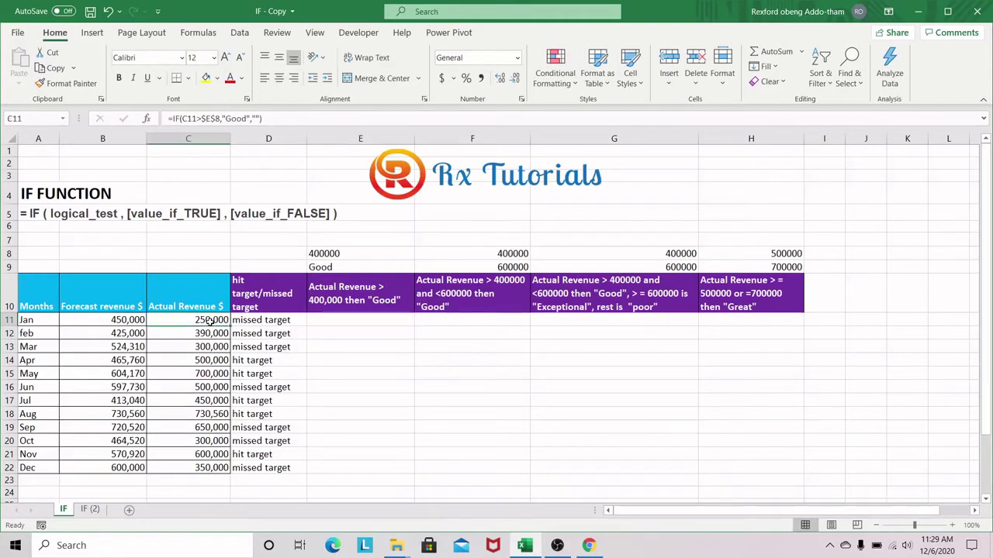
left_click(124, 319)
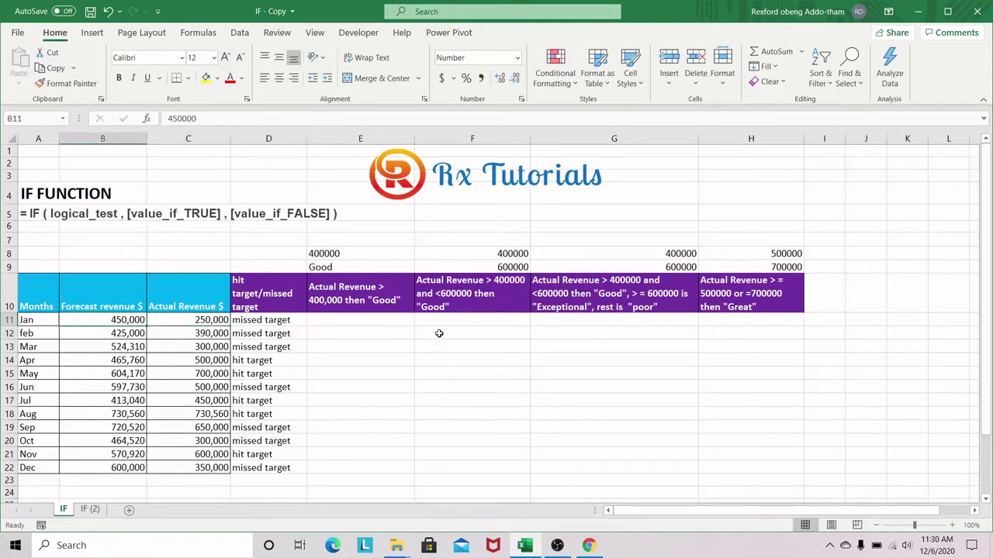
left_click(388, 322)
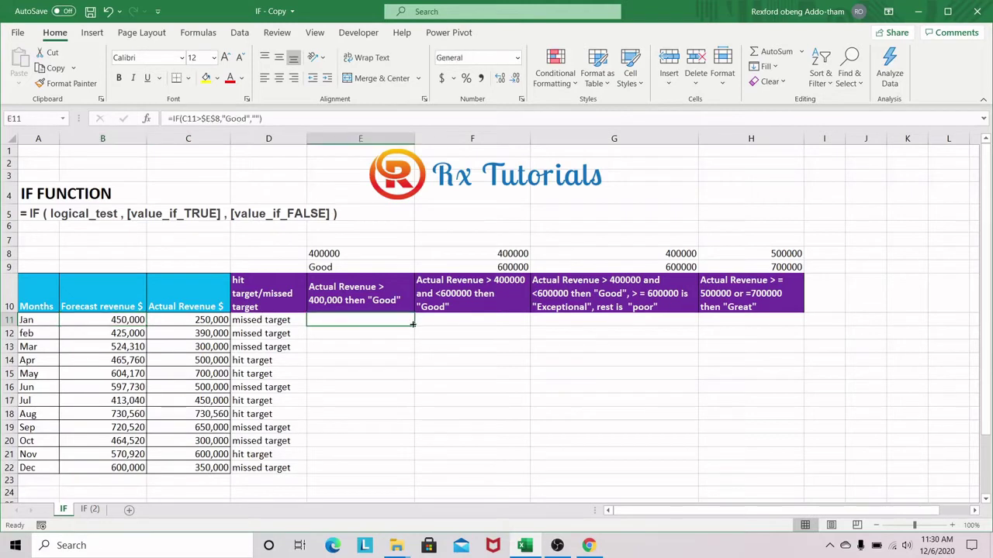
Copy the E11 formula down through E22 and check the April, May and August results against the 400,000 rule in E10
left_click_drag(414, 326, 414, 473)
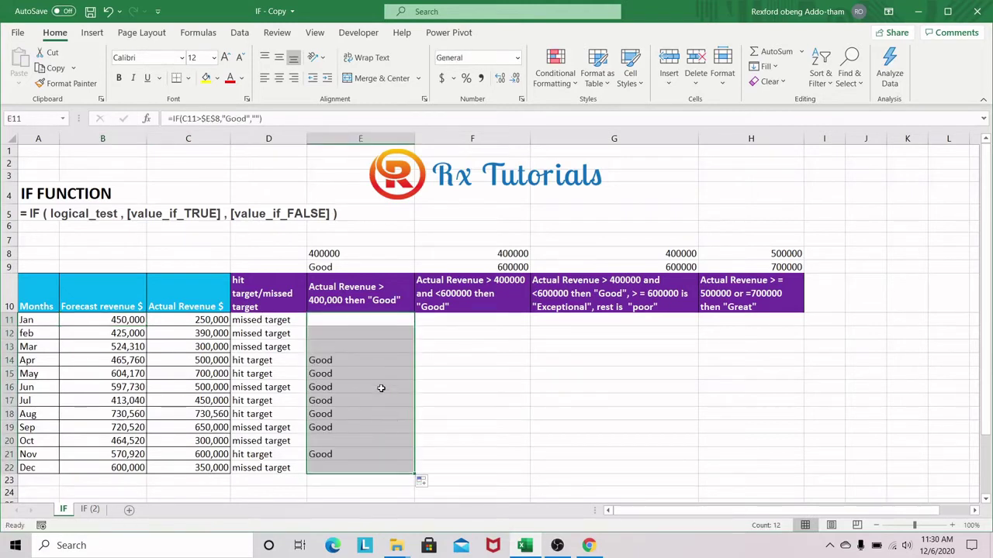
left_click(333, 363)
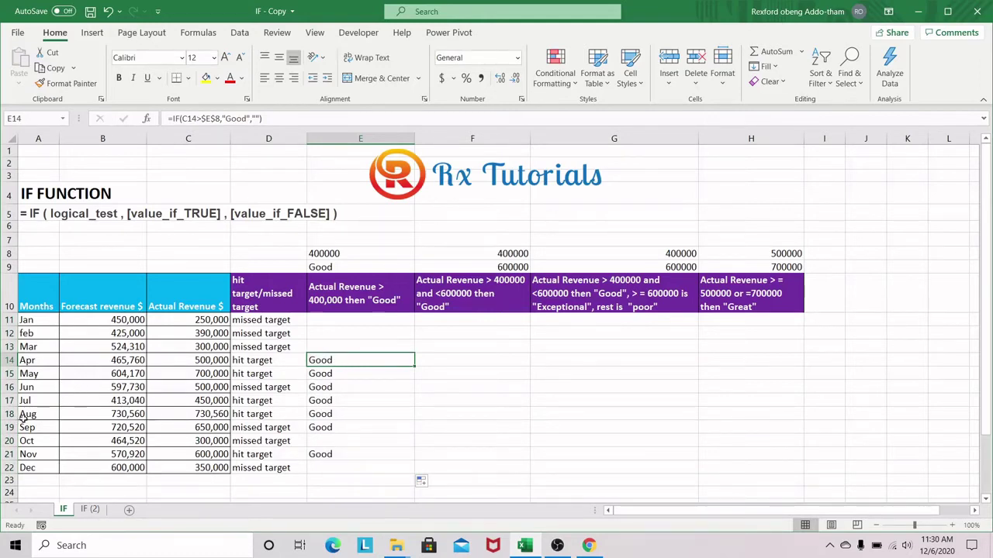
left_click(216, 415)
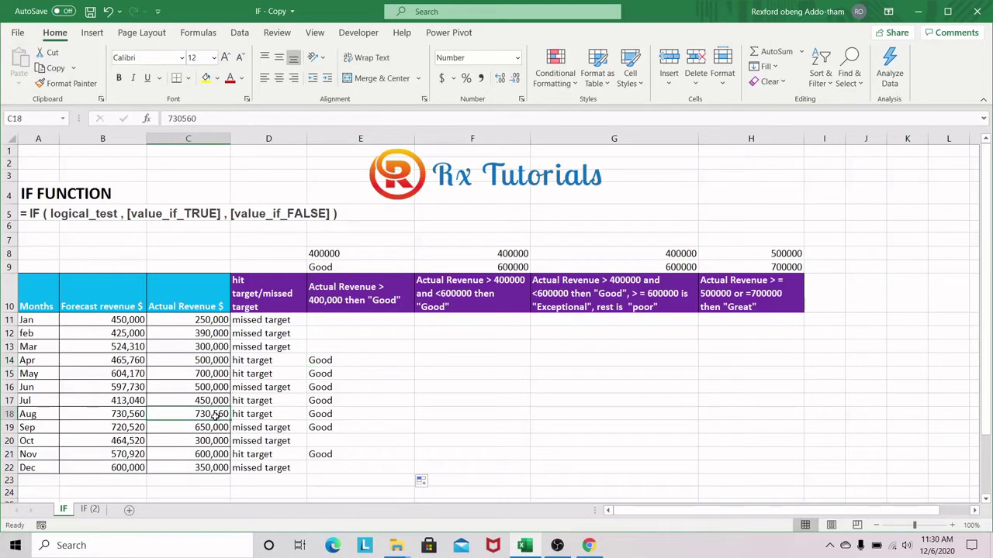
left_click(323, 302)
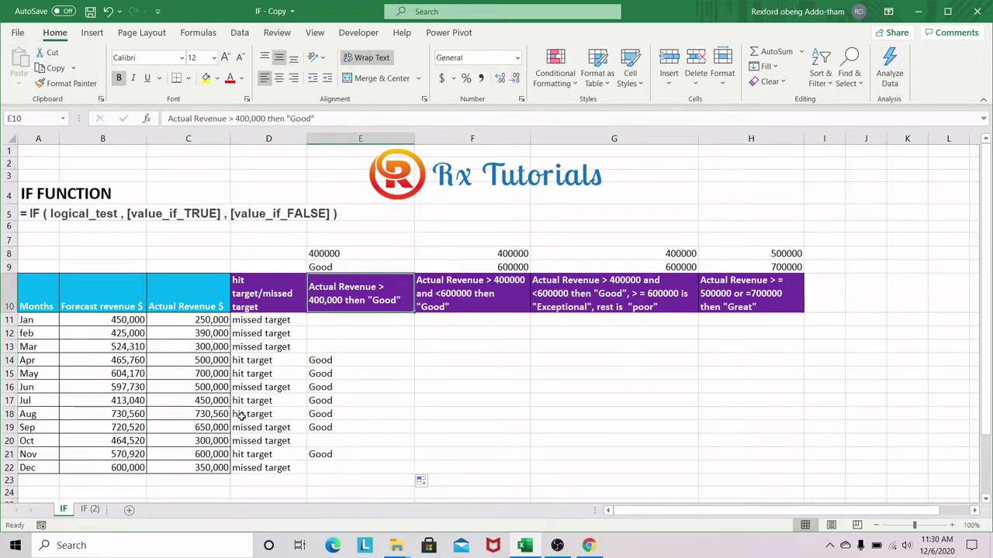
left_click(361, 372)
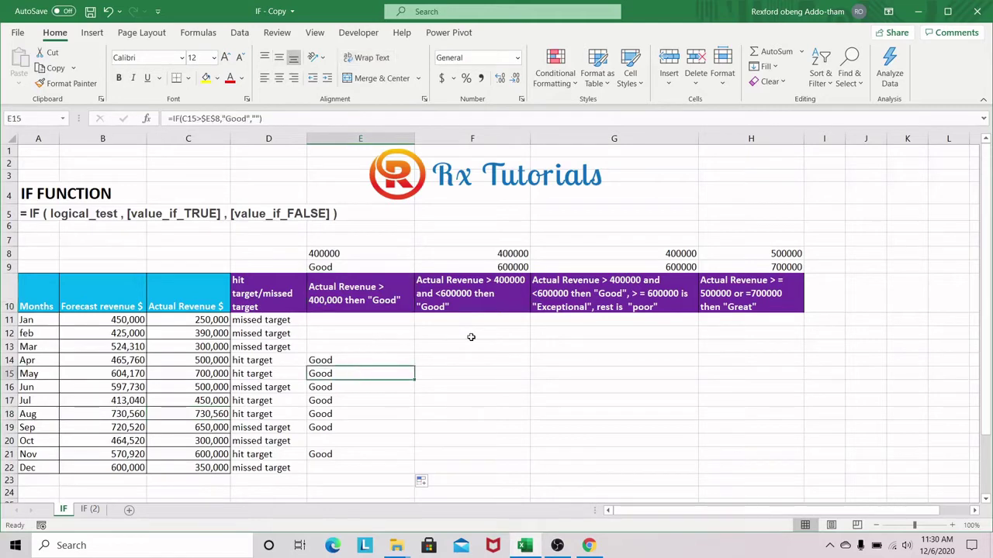
Begin an IF formula in F11 with a nested AND whose first condition is C11 greater than the absolute reference $F$8
left_click(460, 349)
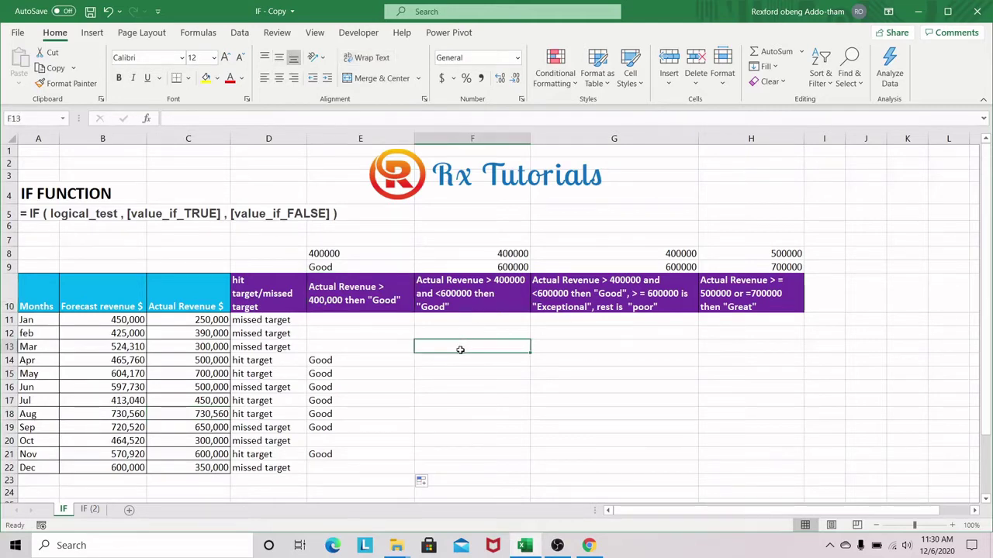
left_click(447, 323)
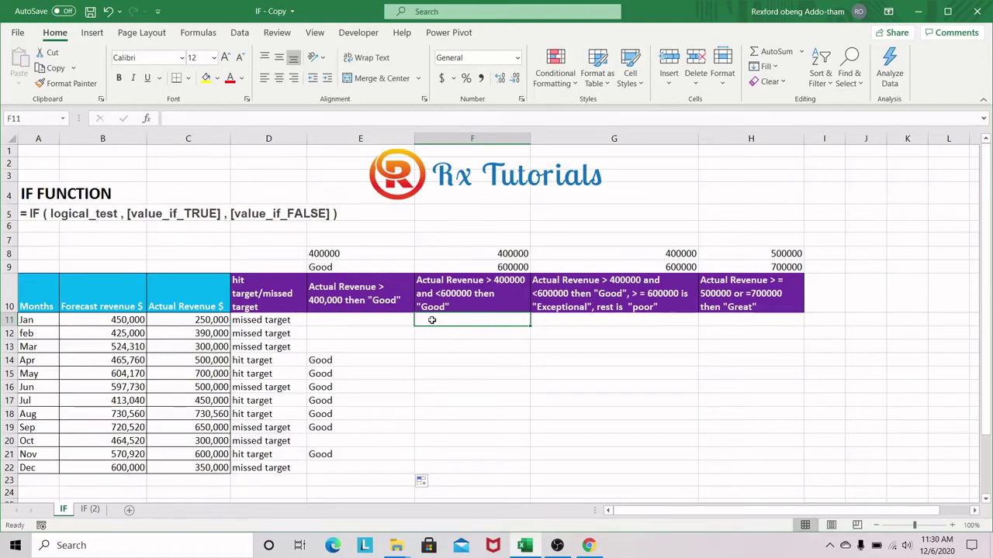
type("=if")
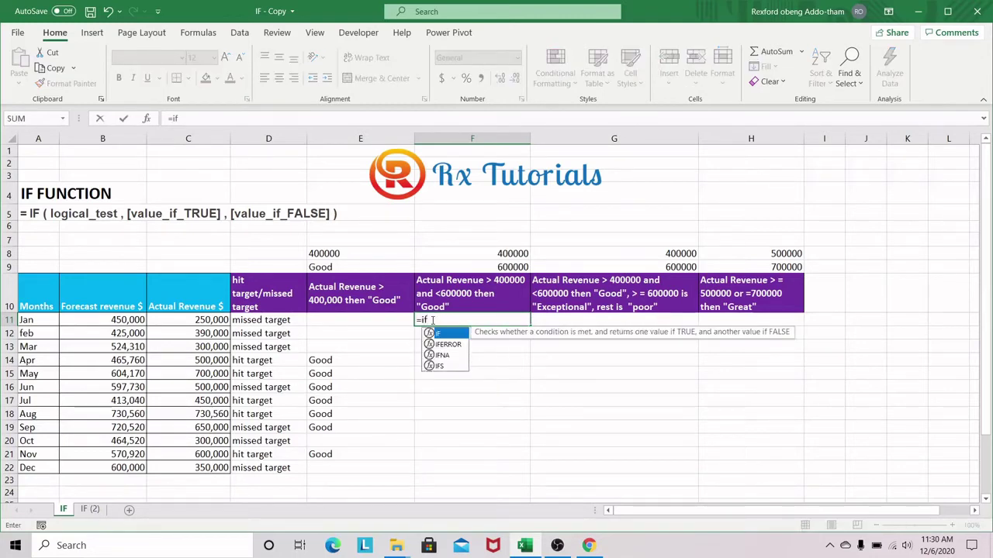
key("Tab")
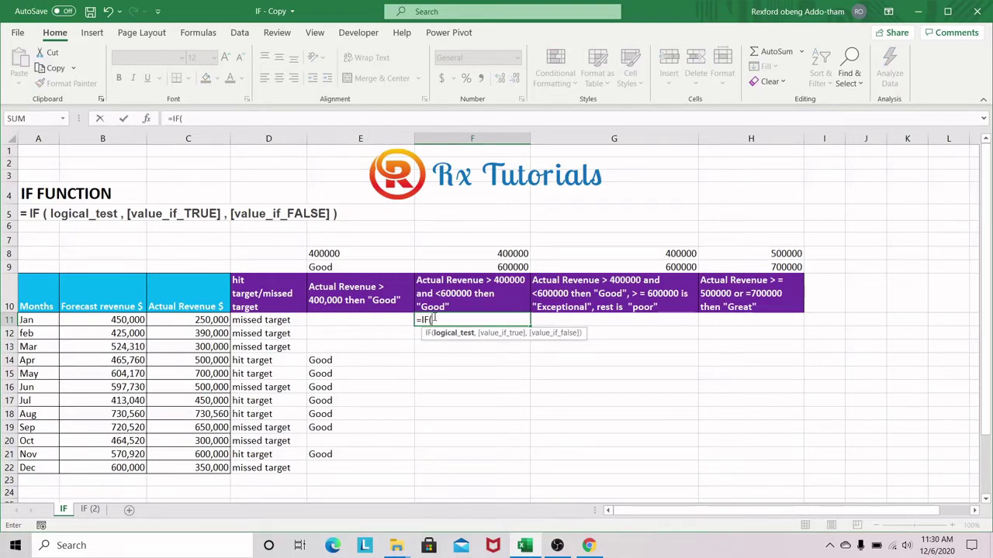
type("and")
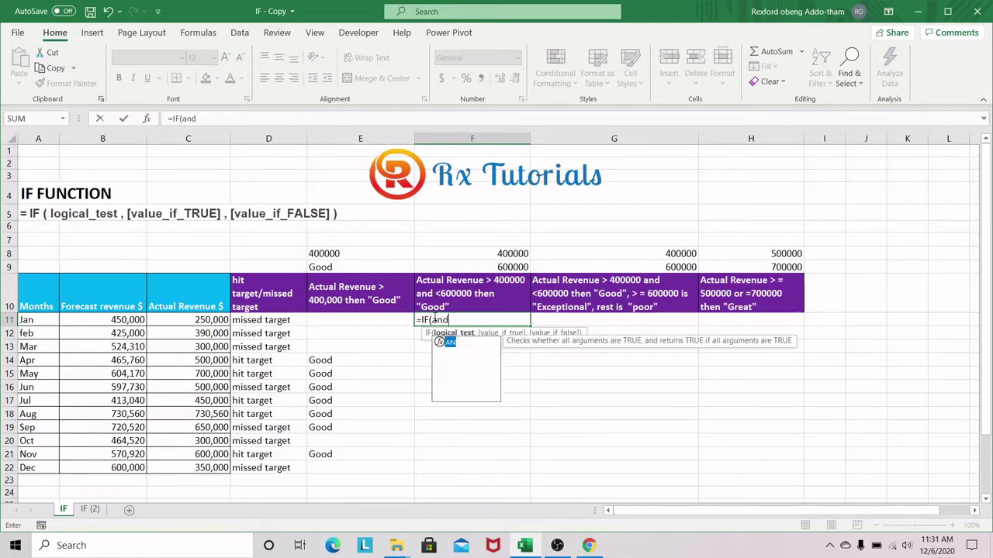
key("Tab")
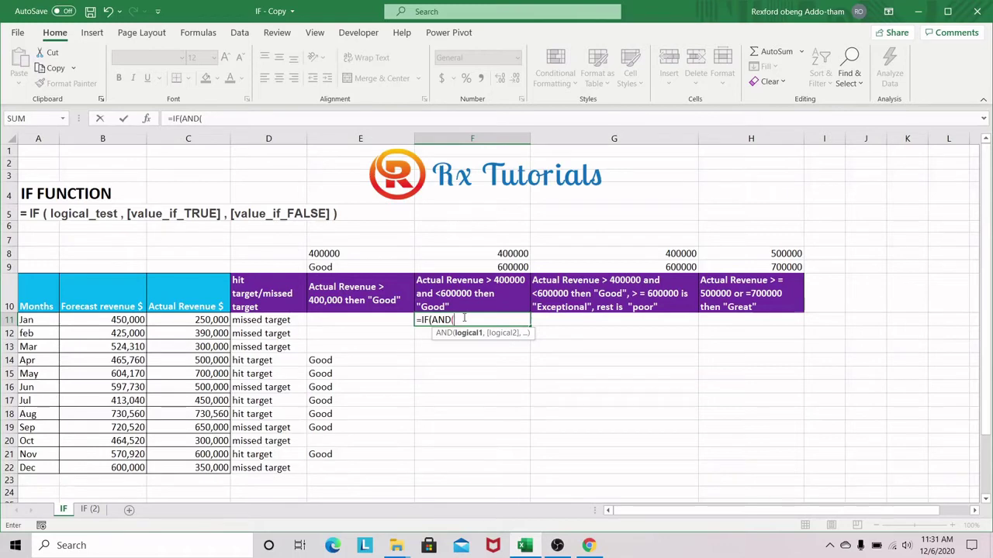
left_click(217, 324)
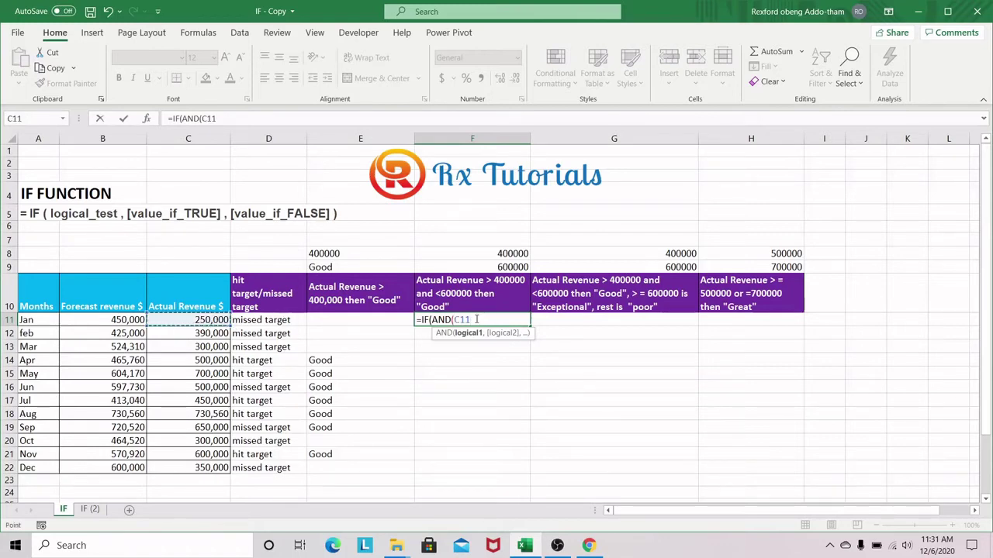
type(">")
left_click(506, 254)
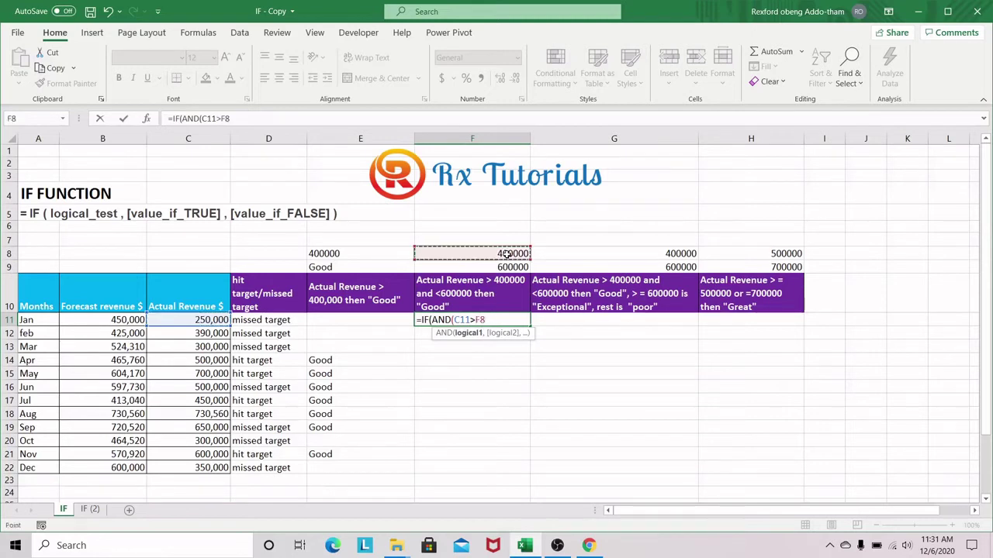
key("F4")
type(",")
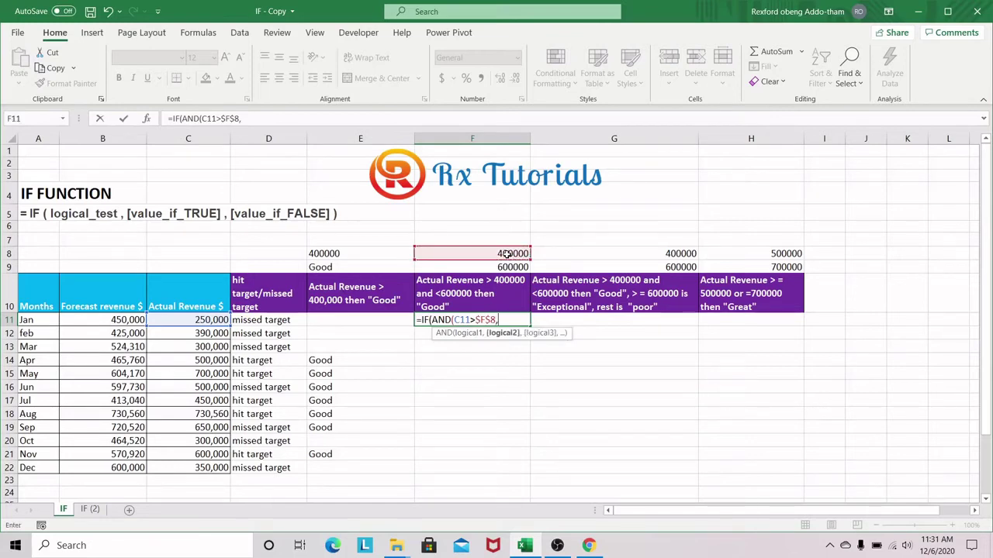
Add C11 less than the absolute reference $F$9 as the second AND condition in F11 and close the AND
left_click(200, 320)
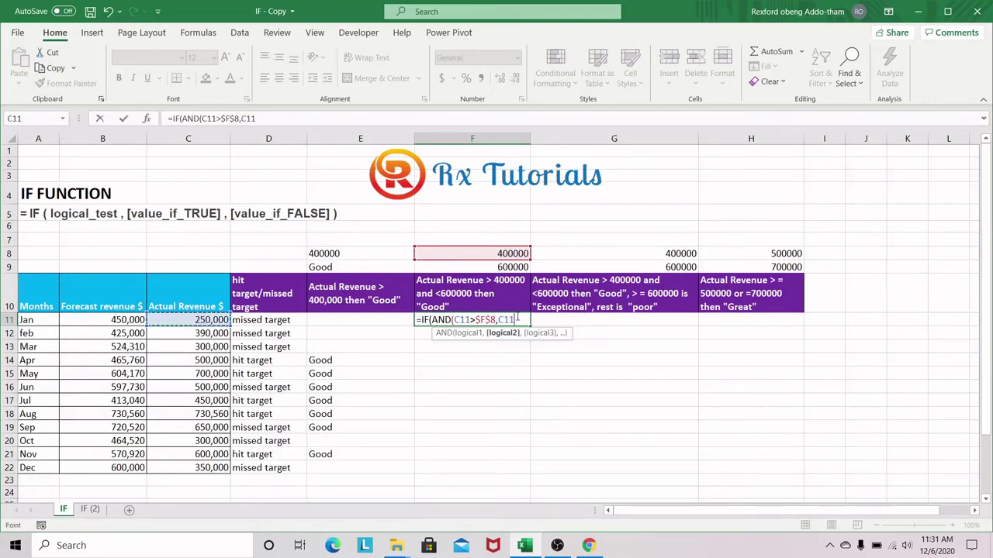
type("<")
left_click(505, 264)
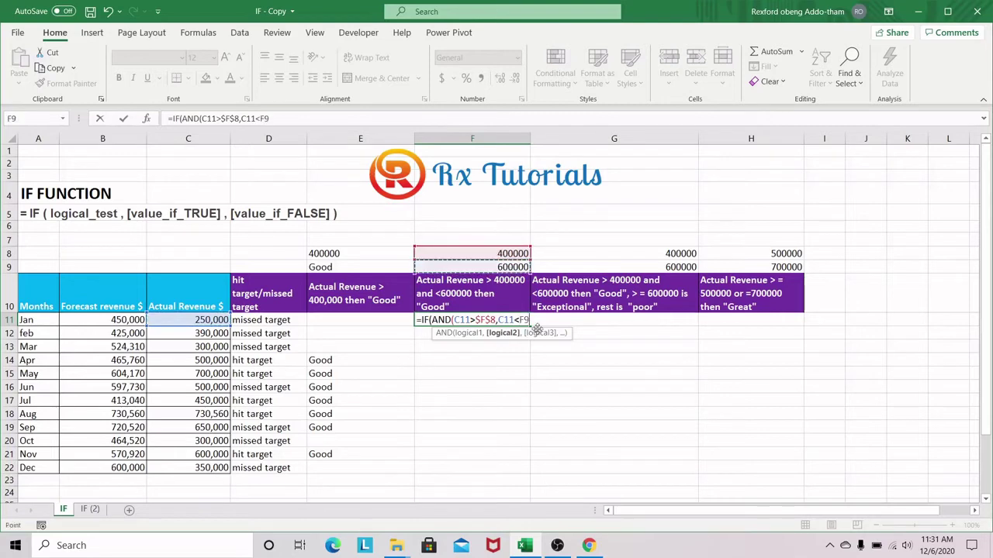
key("F4")
type(")")
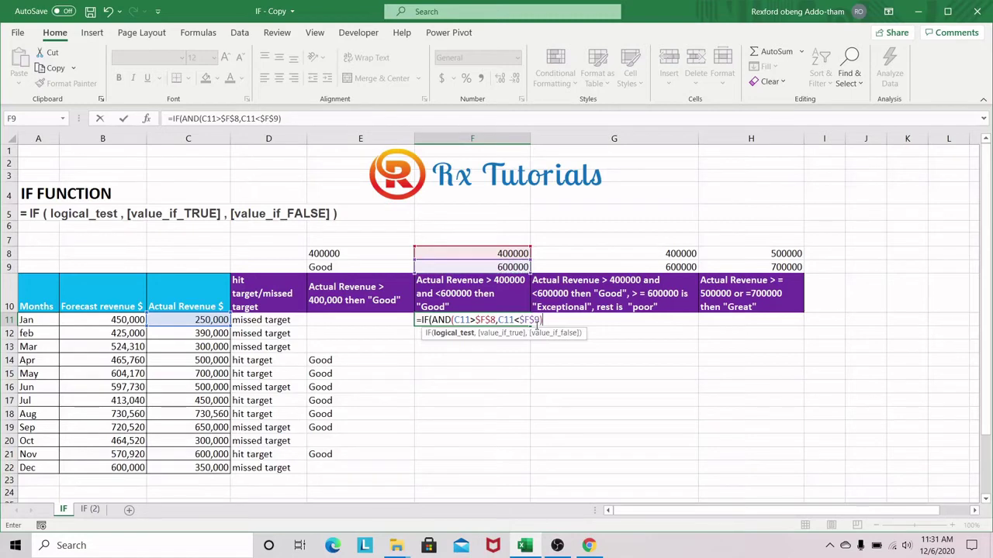
Complete the F11 formula to return "Good" when true and empty text ("") when false
type(",")
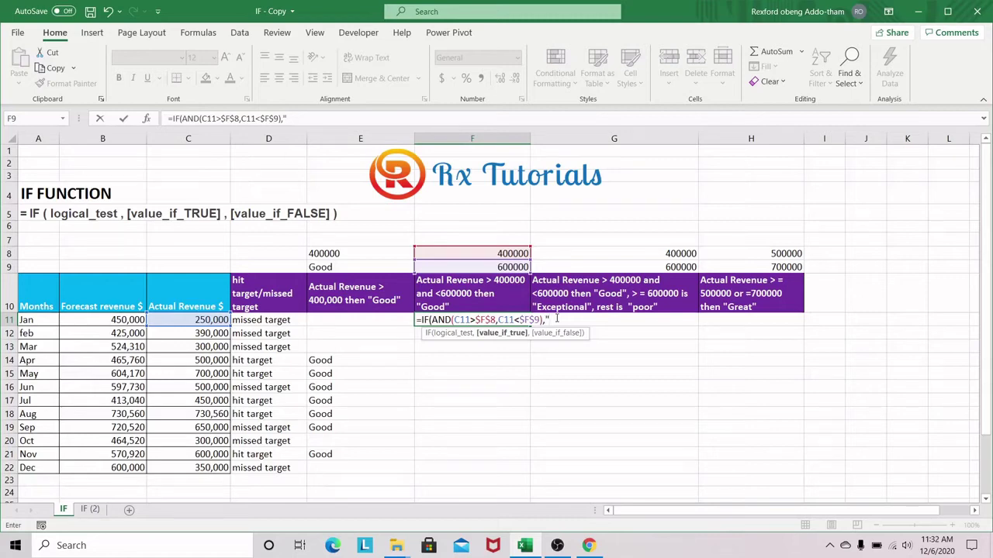
key("Caps_Lock")
type("G")
key("Caps_Lock")
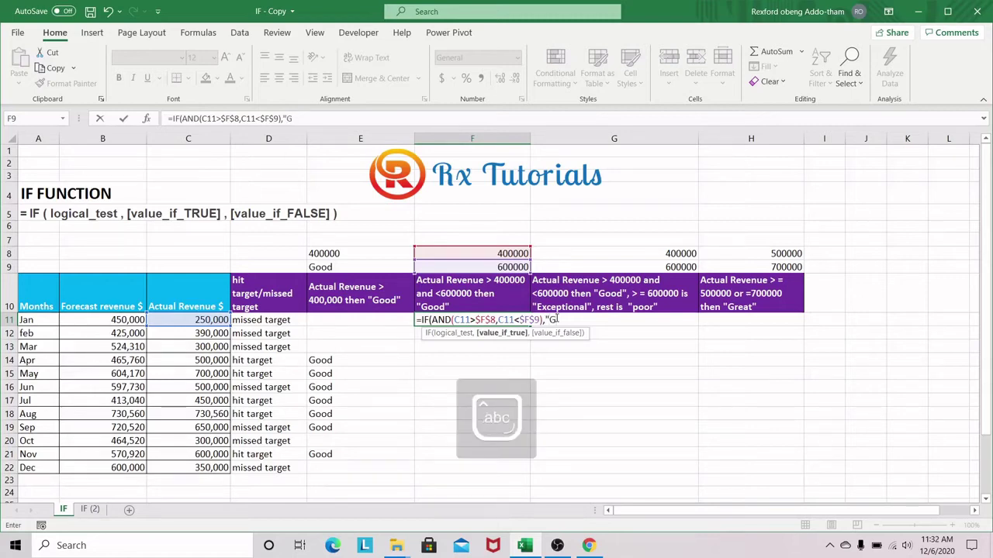
type("ood\",")
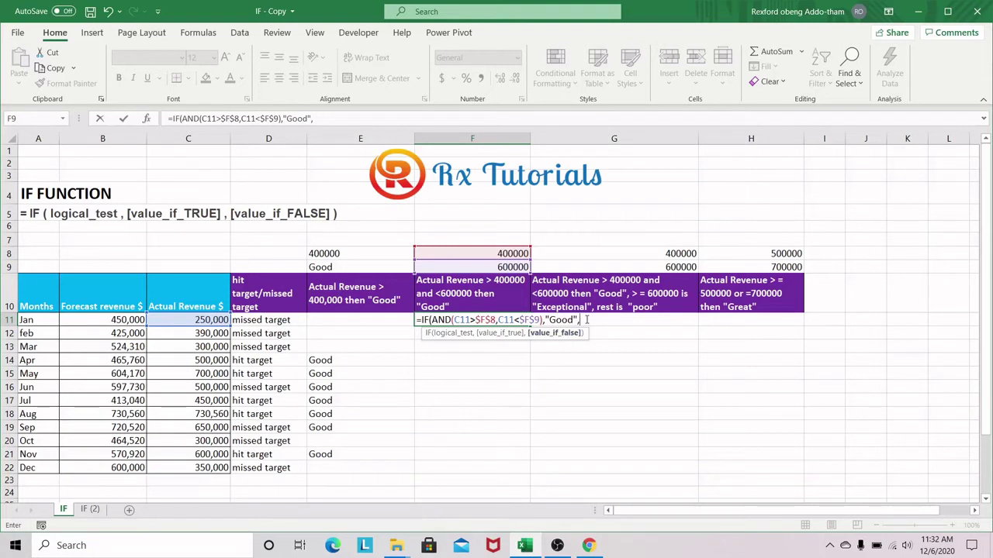
type("\"\")")
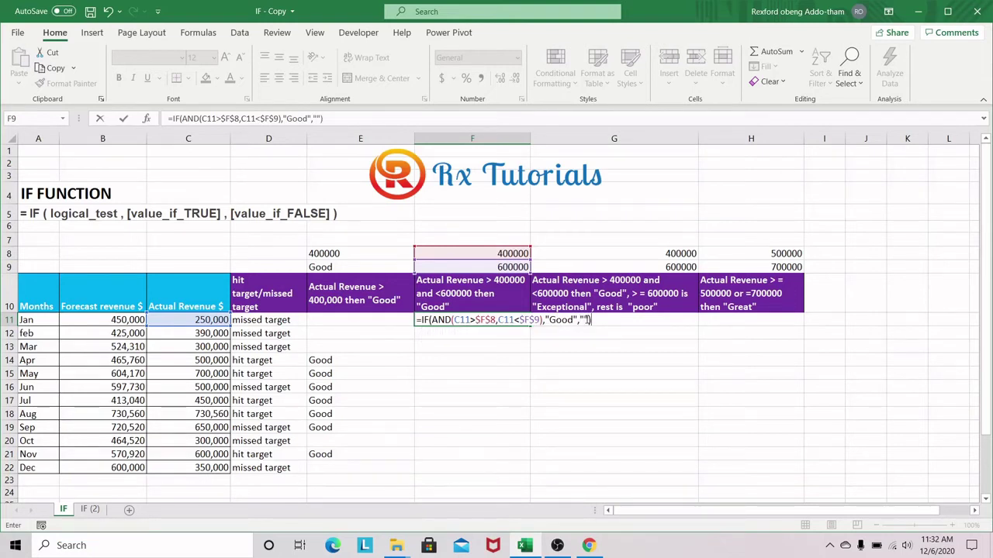
key("Return")
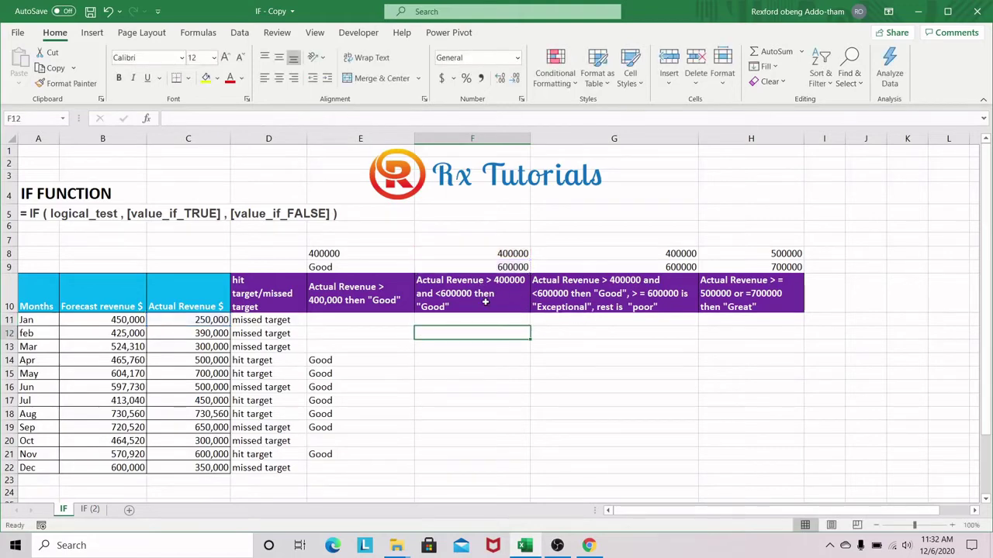
Copy the F11 formula down through F22 and check the April result against its actual and forecast revenue
left_click(517, 318)
left_click_drag(530, 326, 529, 478)
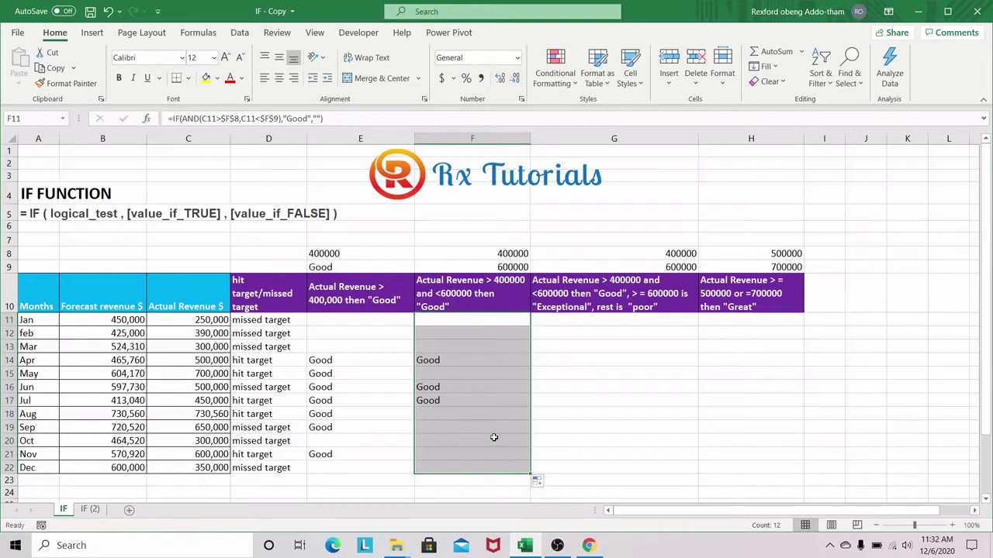
left_click(441, 362)
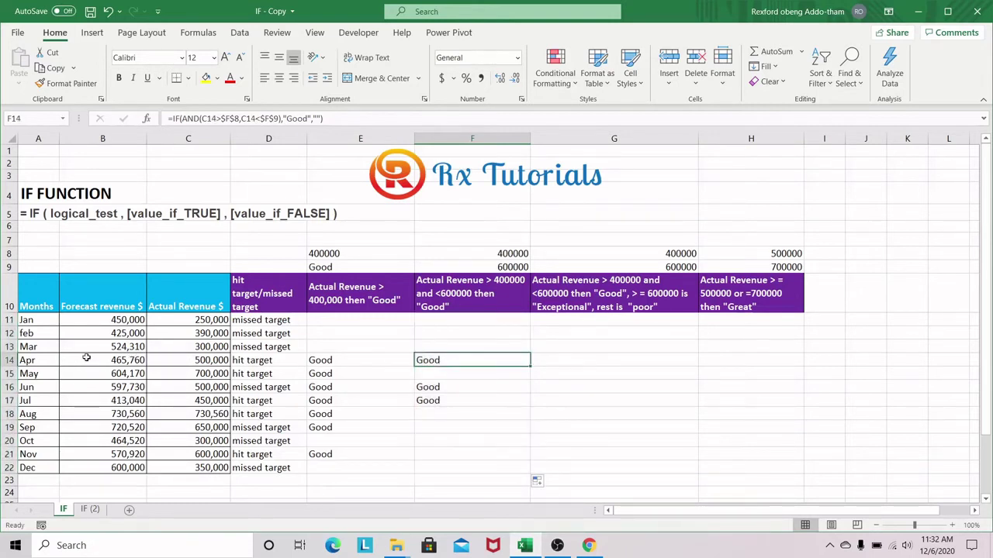
left_click(206, 360)
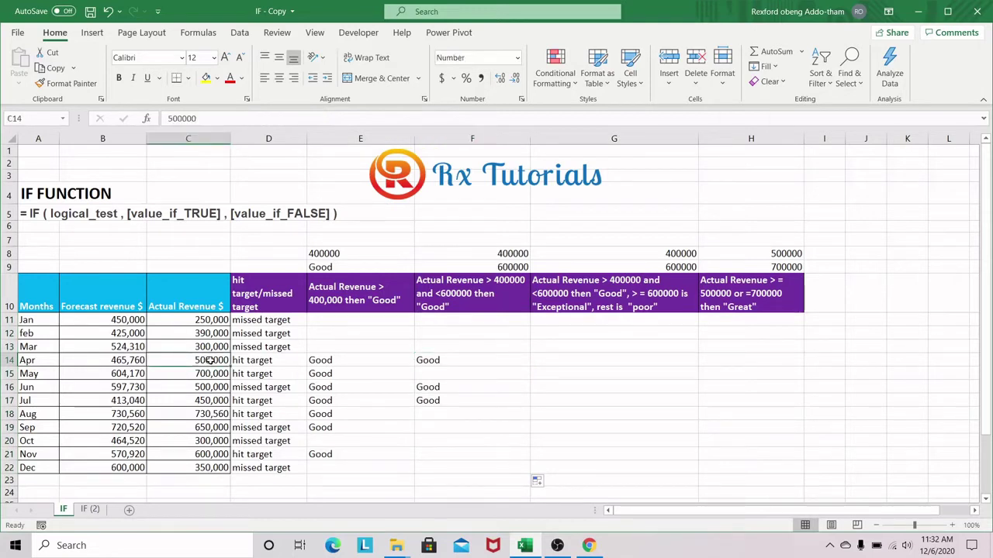
left_click(126, 361)
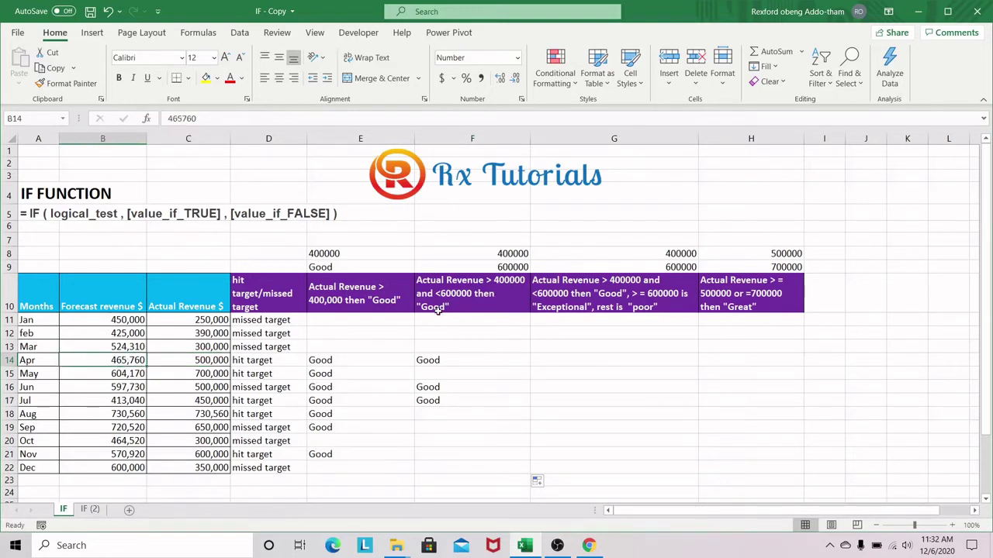
left_click(435, 360)
Check July's and August's actual revenue and the column F results for August, September and April against the rule in F10
left_click(203, 403)
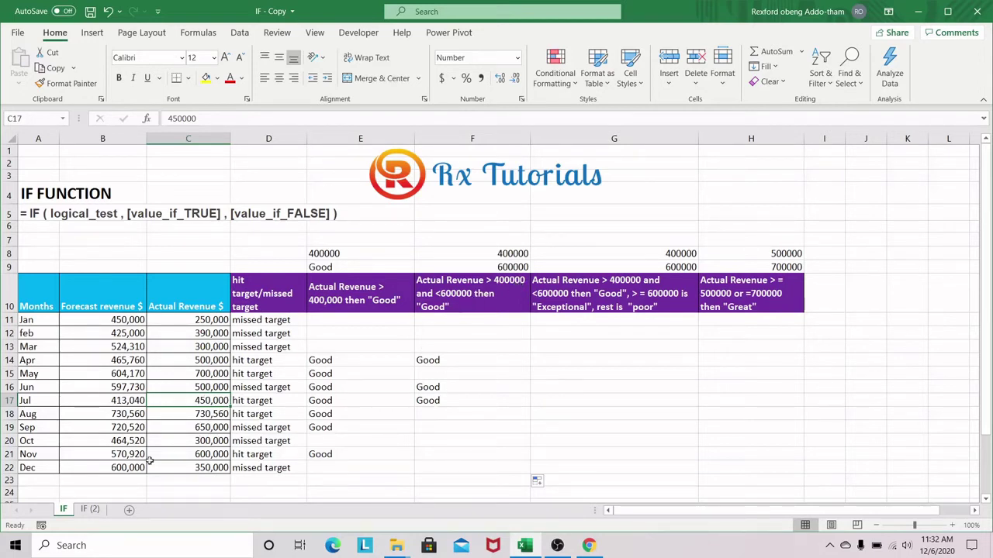
left_click(195, 417)
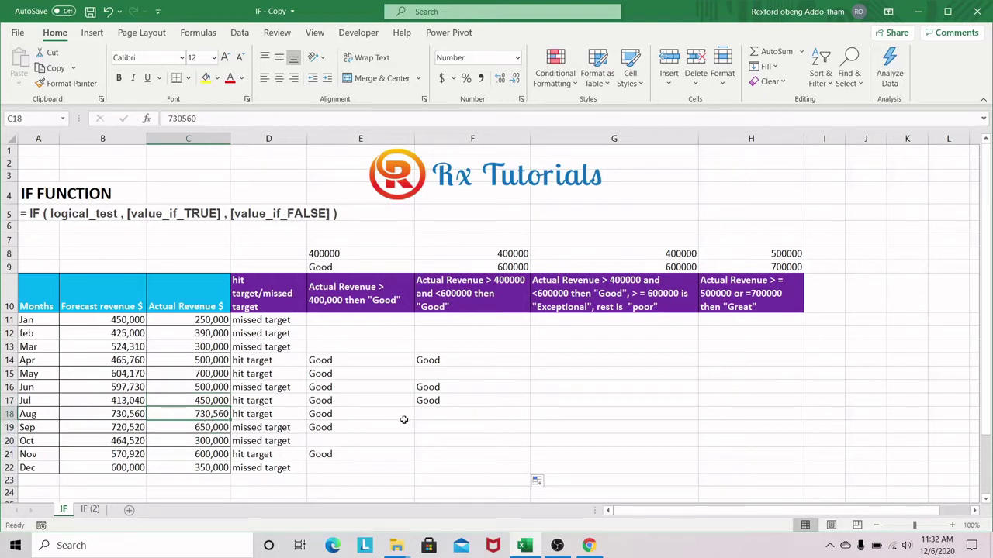
left_click(431, 425)
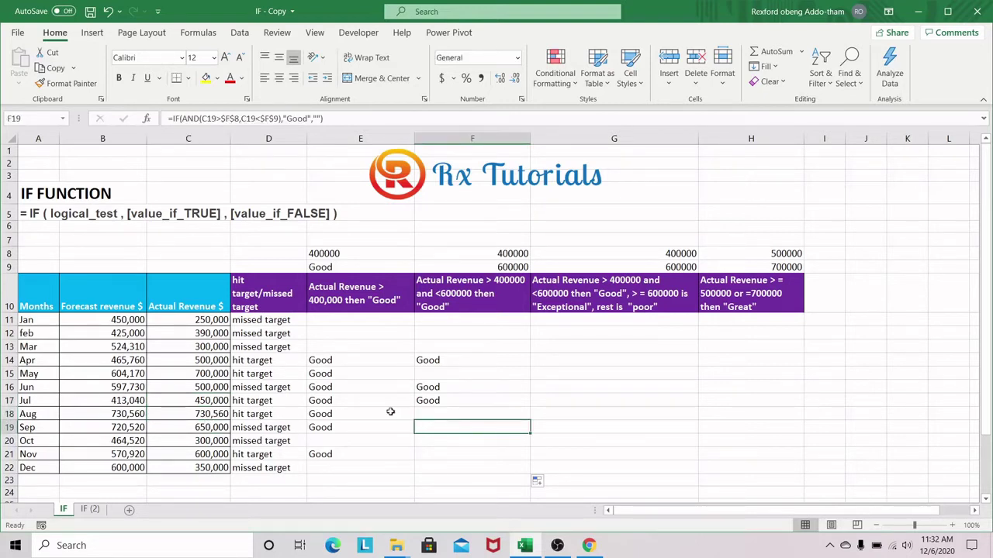
left_click(430, 413)
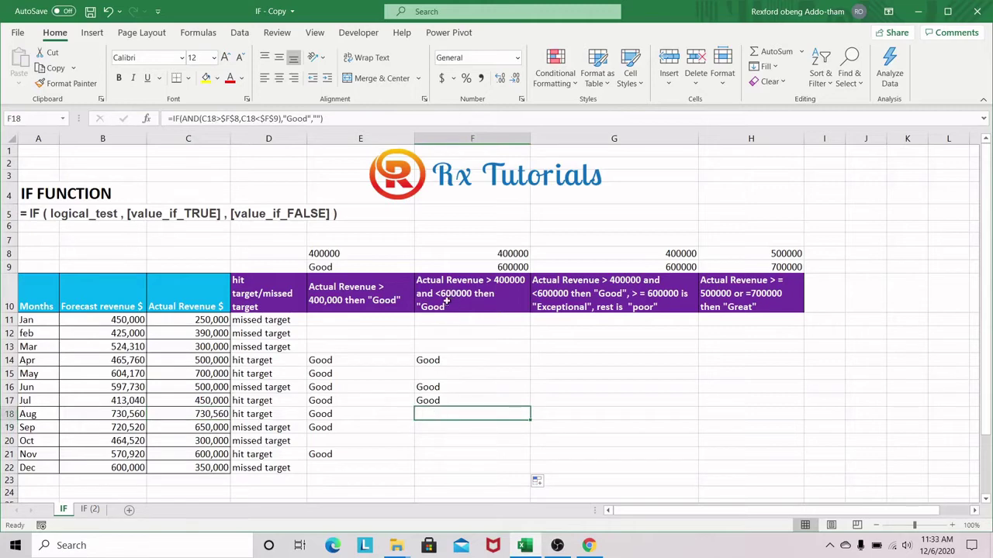
left_click(449, 360)
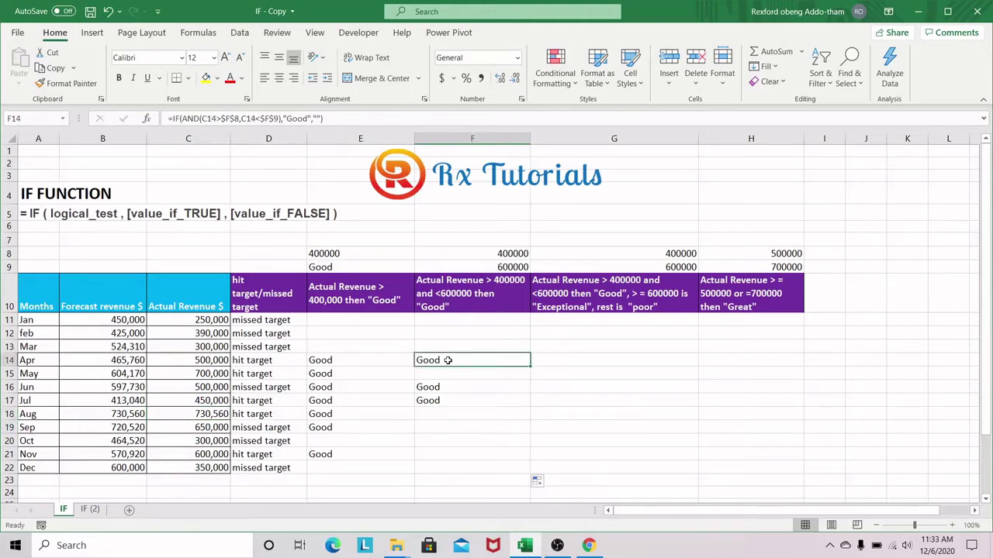
Review the rule in G10 and start an IF formula in G11 with a nested AND as its logical test
left_click(558, 320)
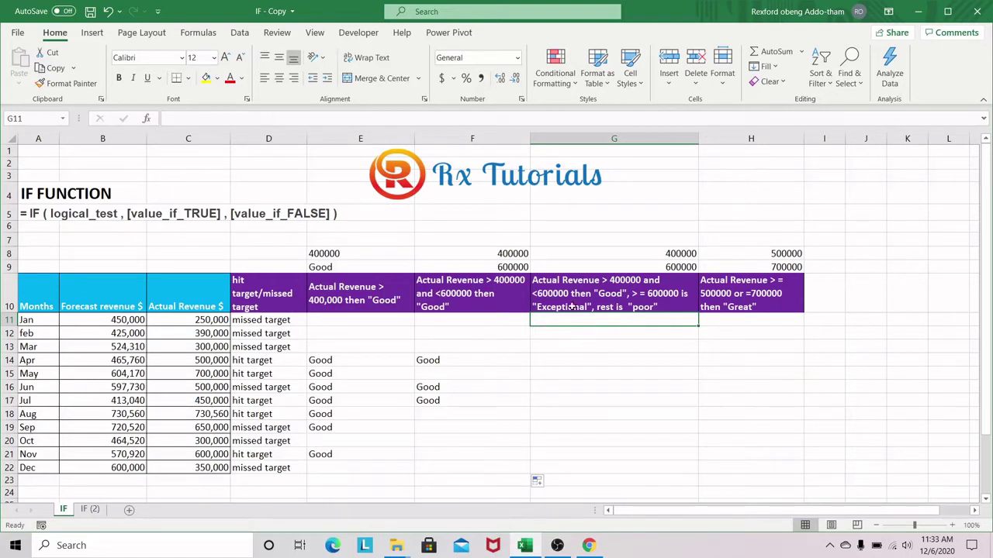
left_click(637, 284)
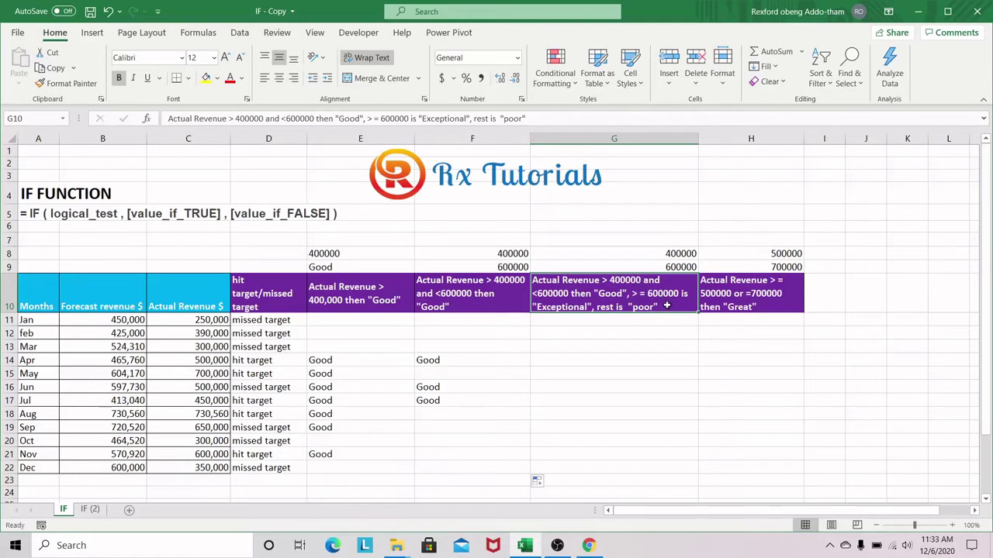
left_click(564, 321)
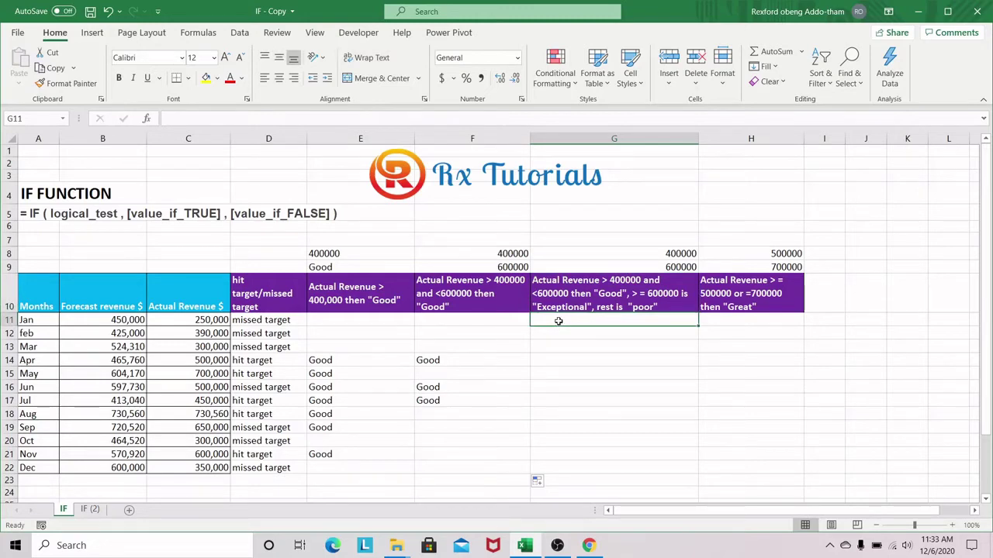
type("=")
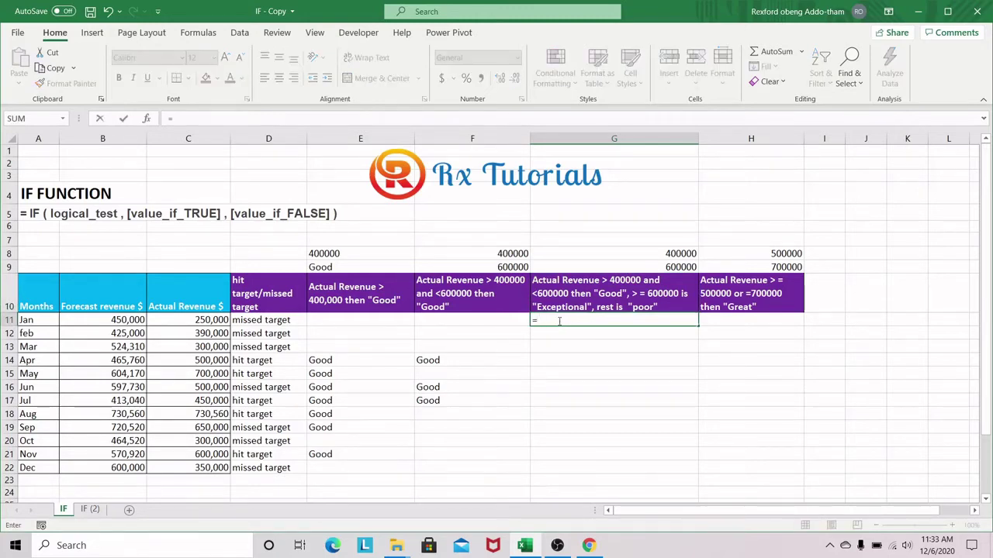
type("if")
key("Tab")
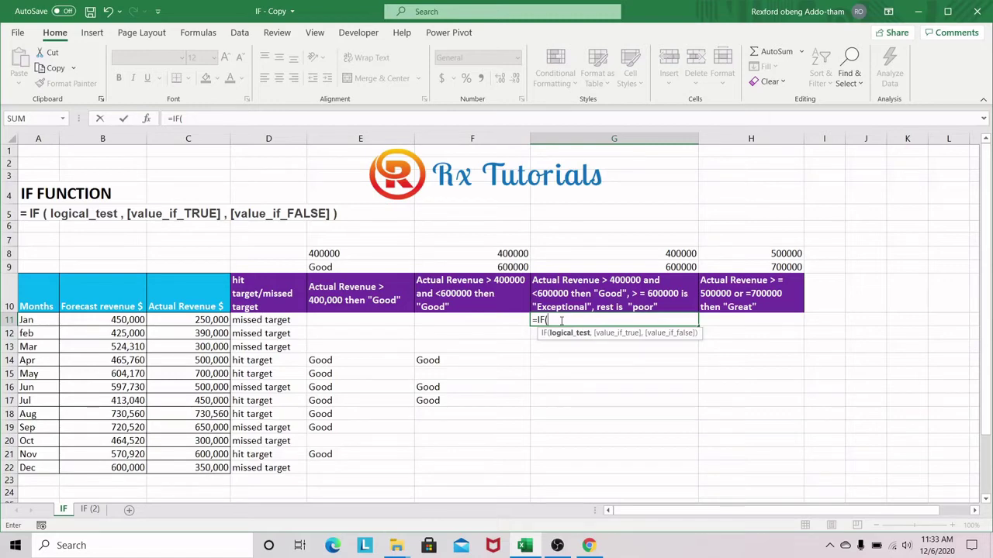
type("and")
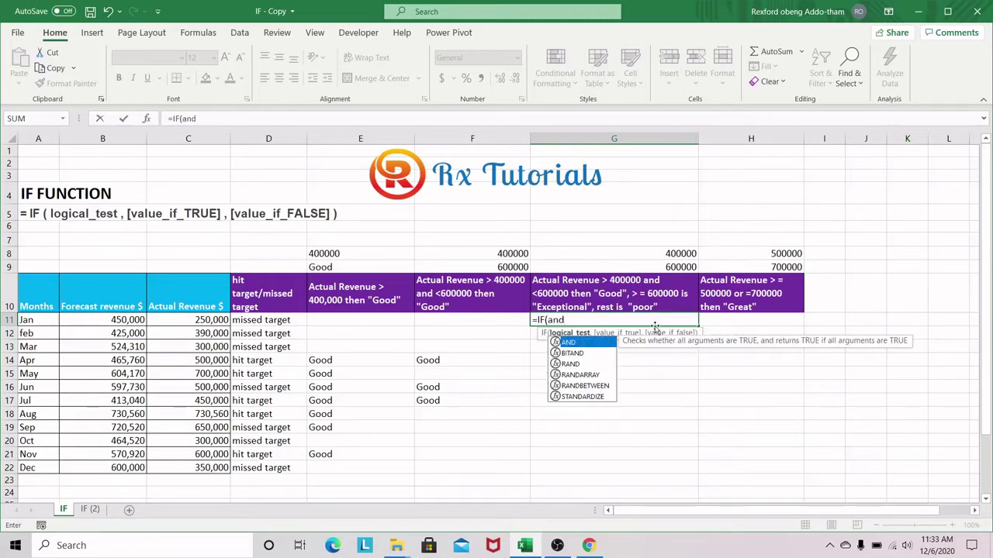
key("Tab")
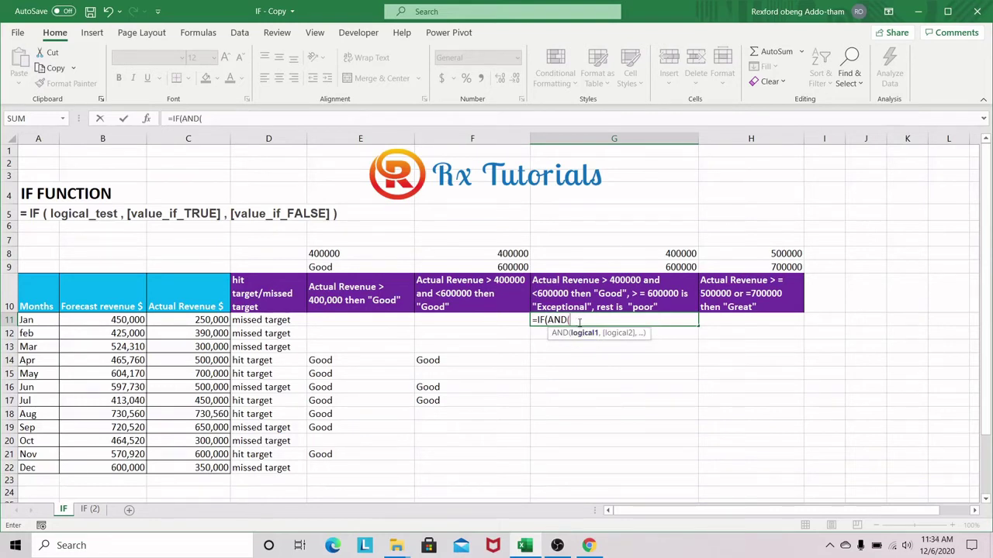
Add C11 greater than the absolute reference $G$8 as the first AND condition in G11
left_click(203, 324)
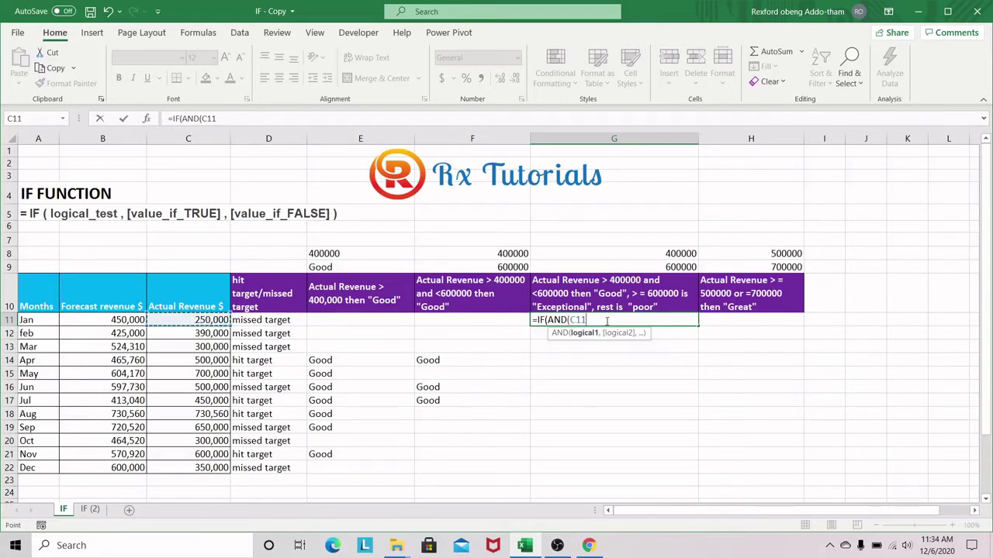
type(">")
left_click(650, 254)
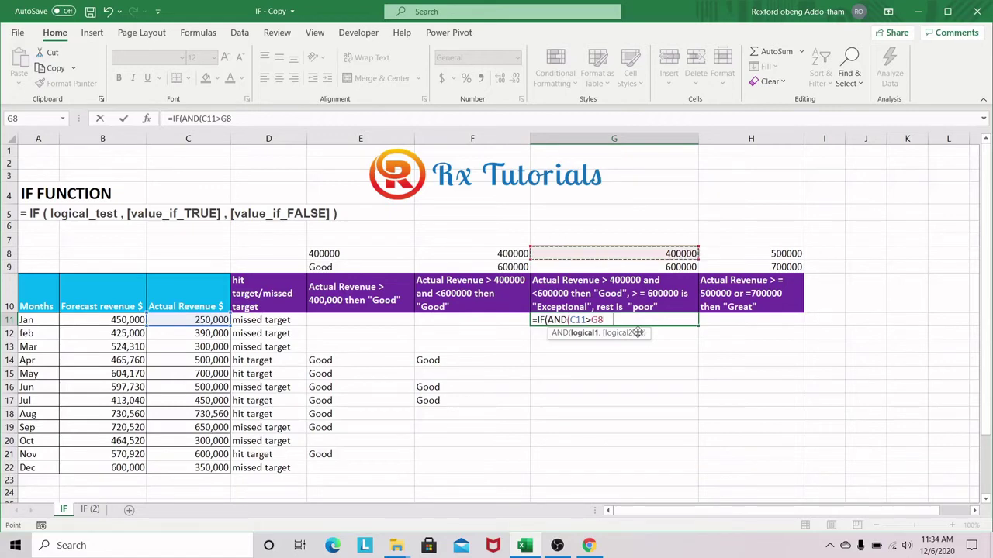
key("F4")
type(",")
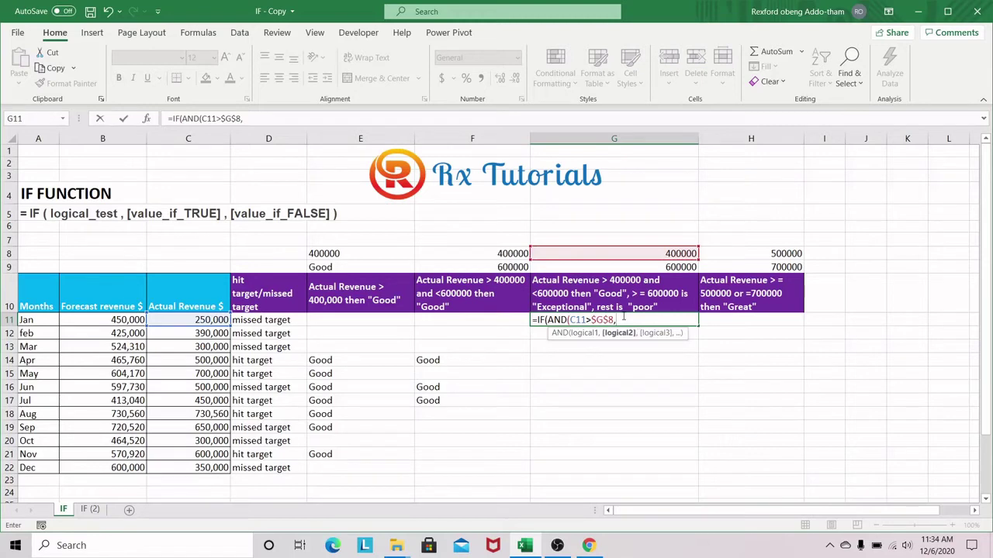
Add C11 less than the absolute reference $G$9 as the second AND condition in G11 and close the AND
left_click(175, 316)
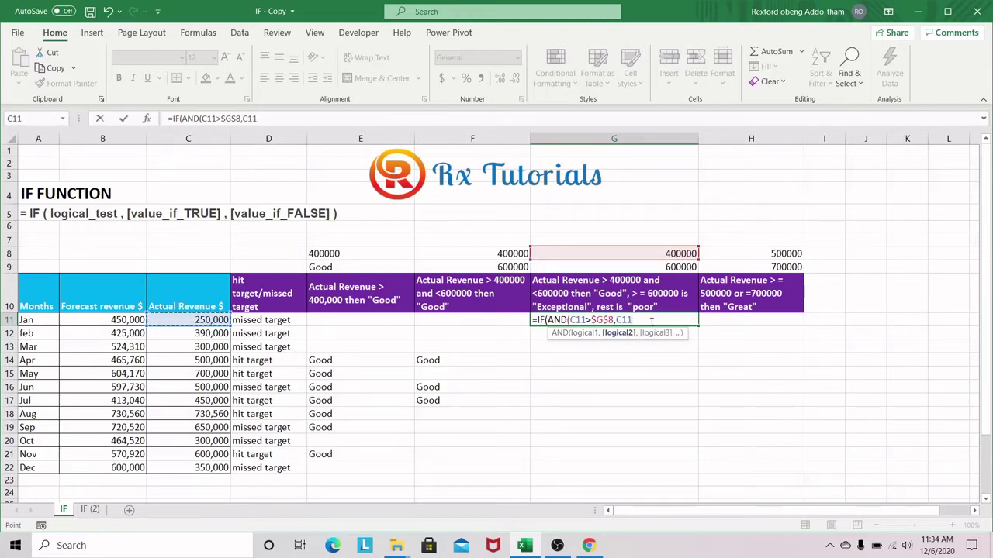
type("<")
left_click(679, 267)
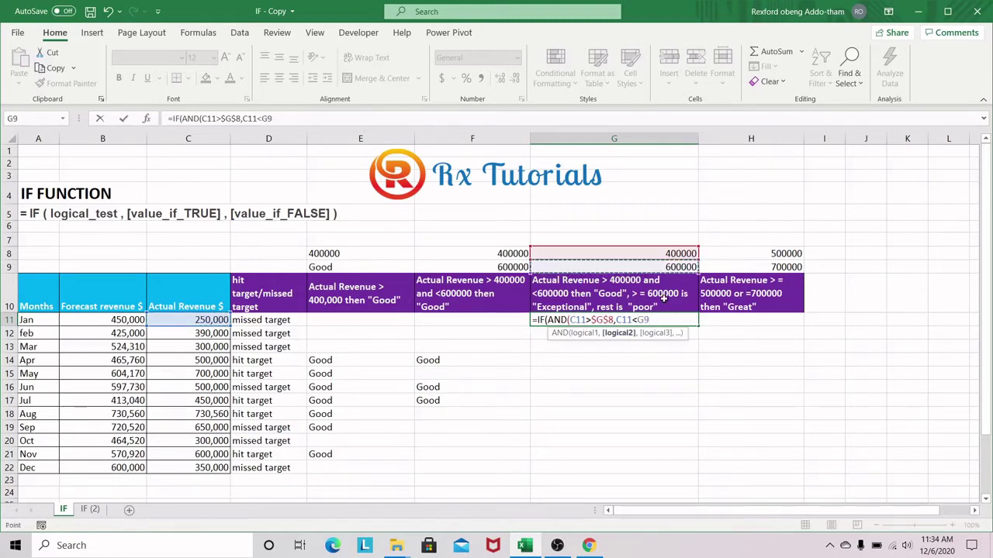
key("F4")
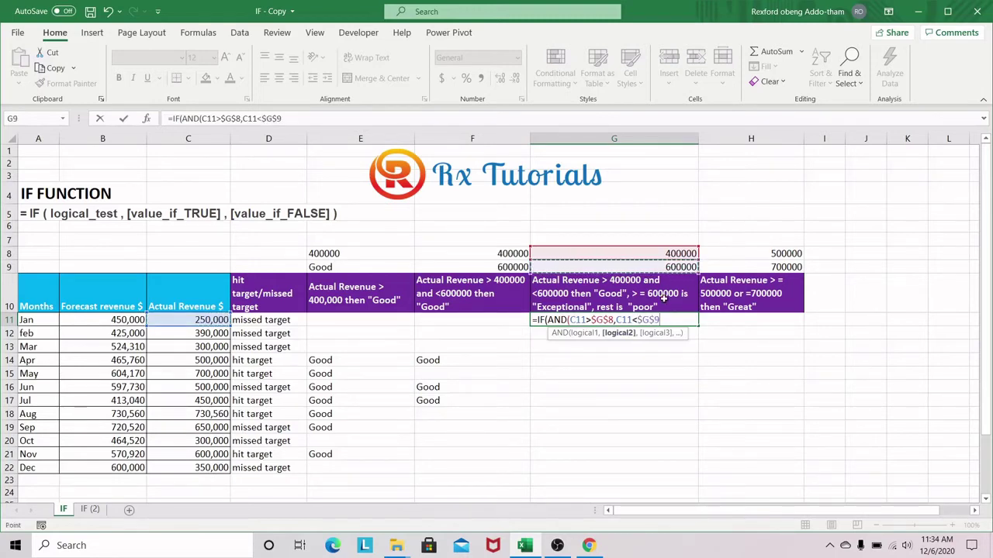
type(")")
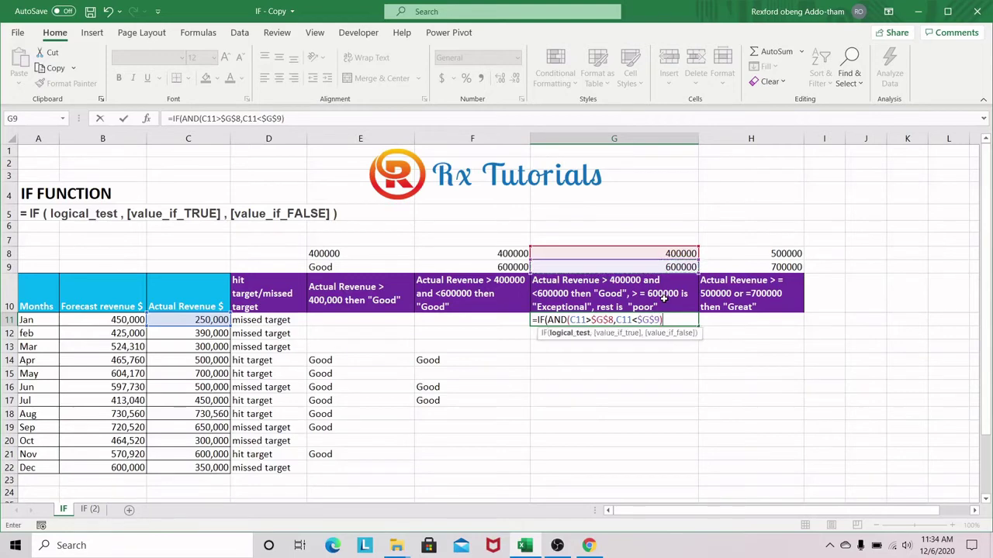
Set "Good" as the true result in the G11 formula and start a nested IF as its false result
type(",")
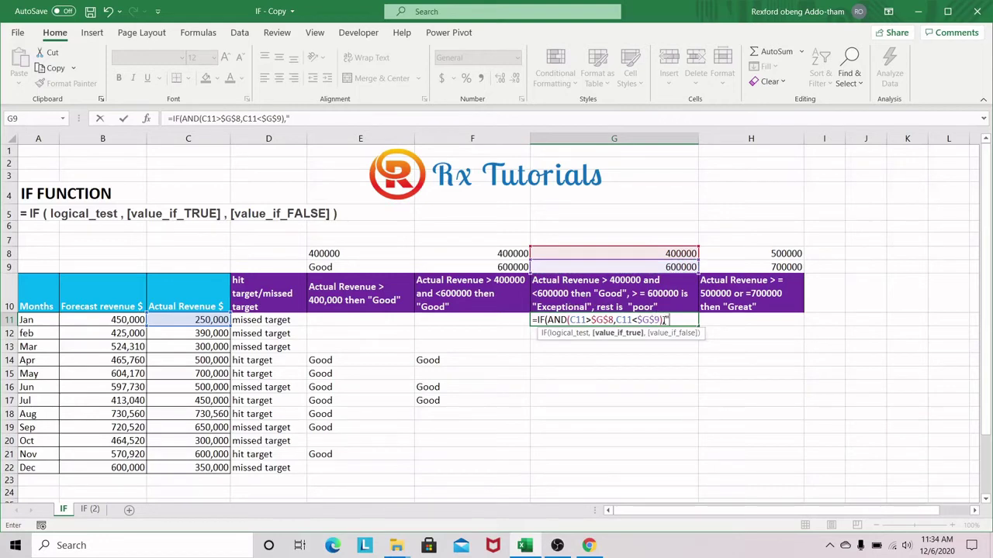
type("\"Good\",")
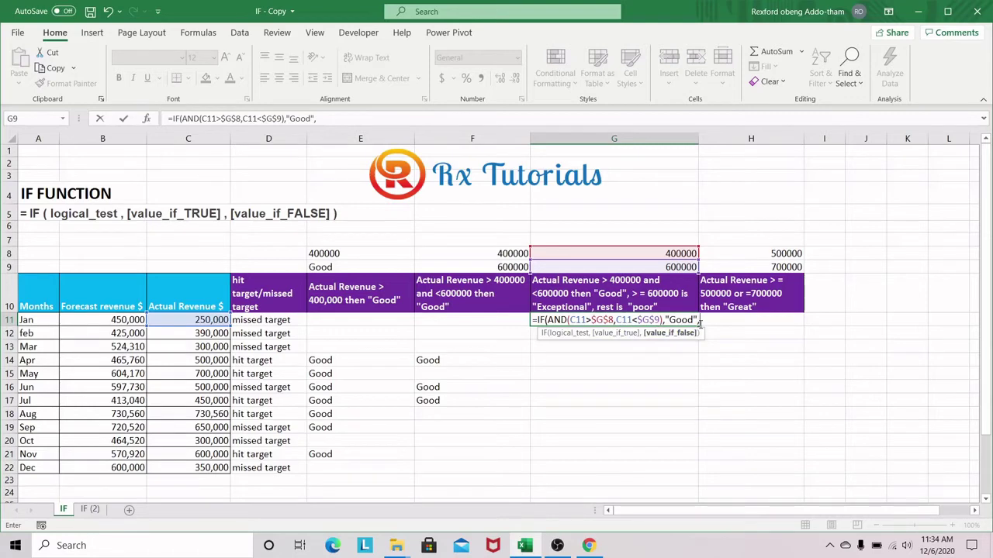
type("if")
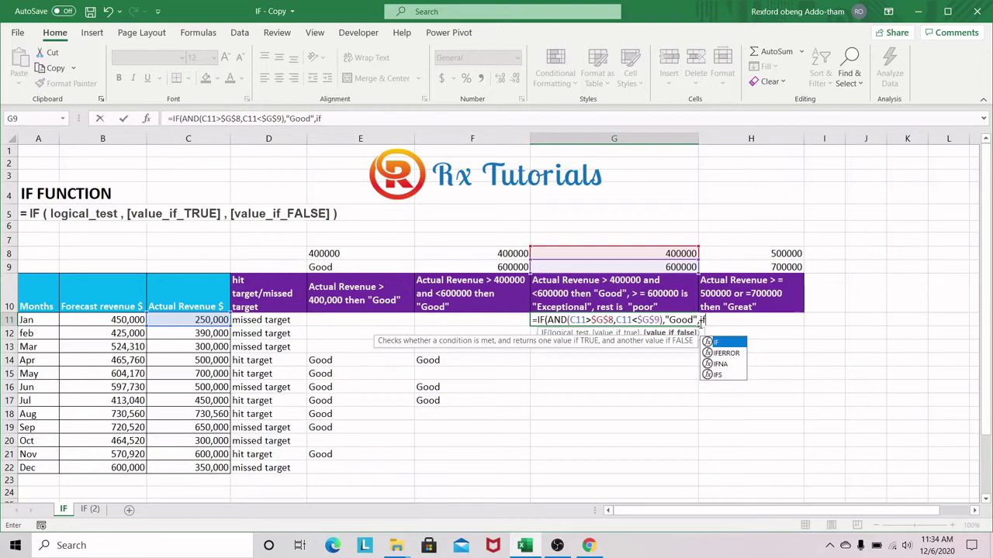
key("Tab")
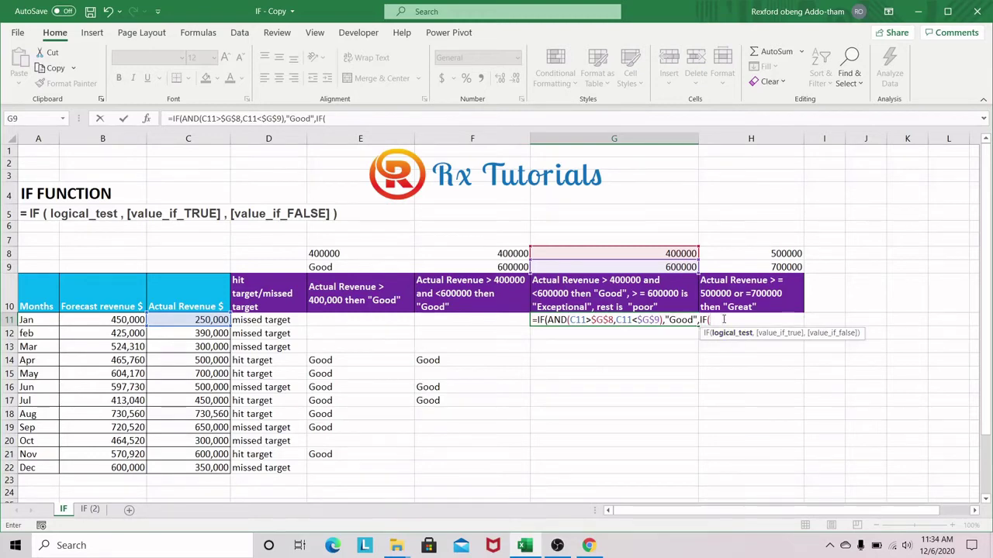
left_click(656, 295)
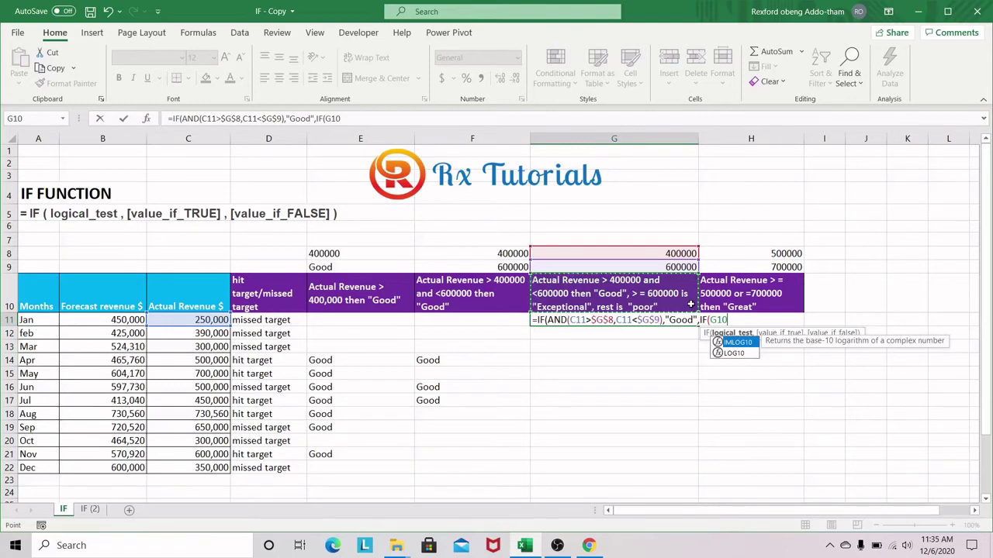
key("BackSpace")
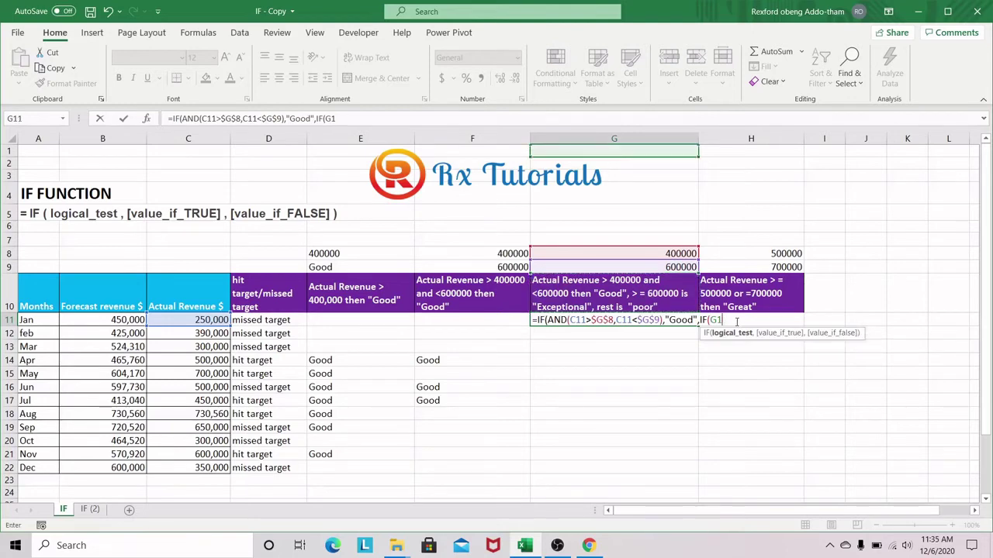
key("BackSpace")
key("BackSpace")
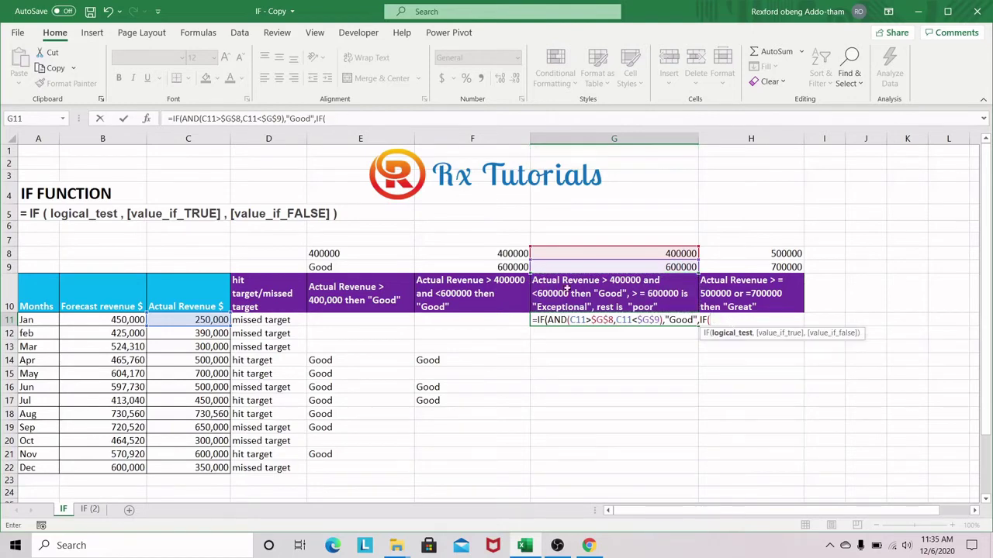
Set the nested IF's logical test in G11 to C11 greater than or equal to the absolute reference $G$9
left_click(210, 321)
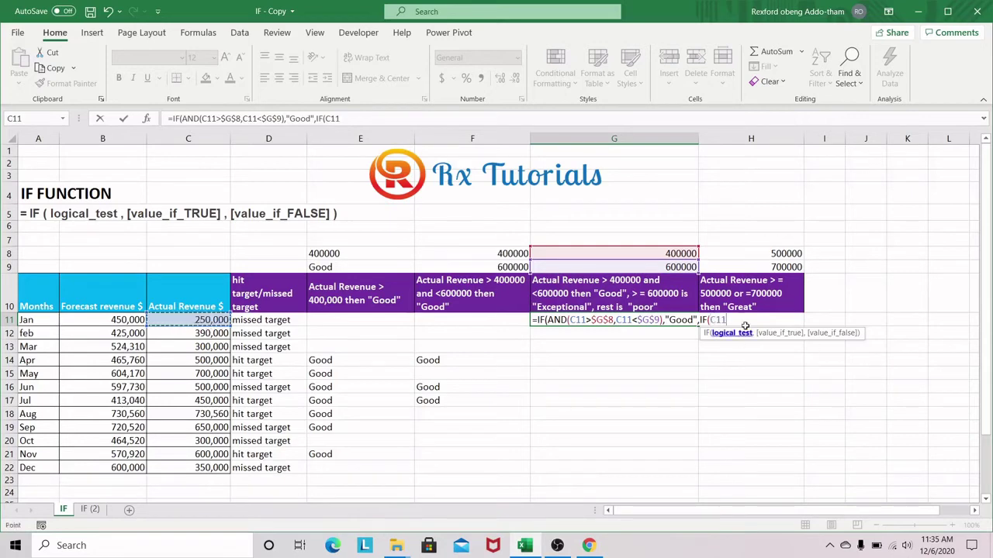
type(">")
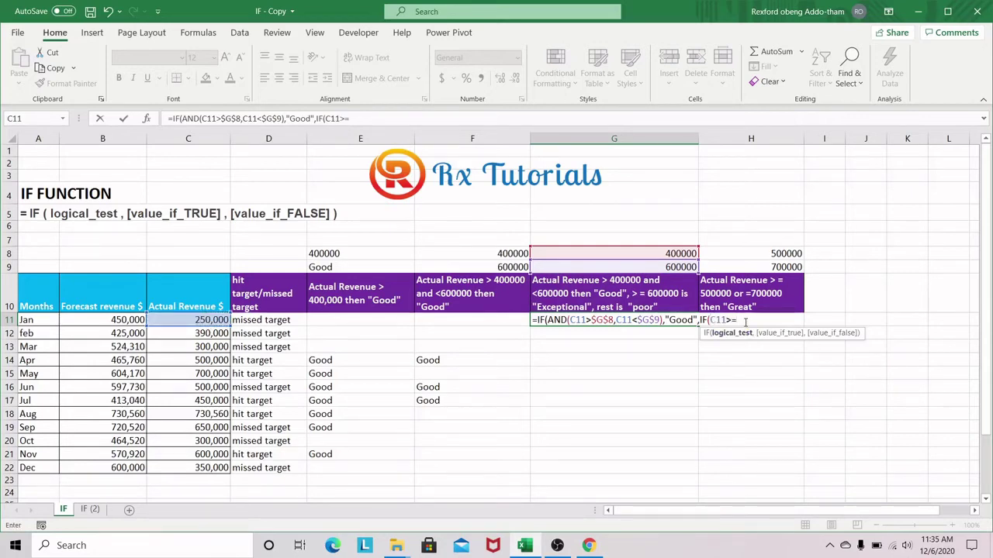
type("=")
left_click(674, 267)
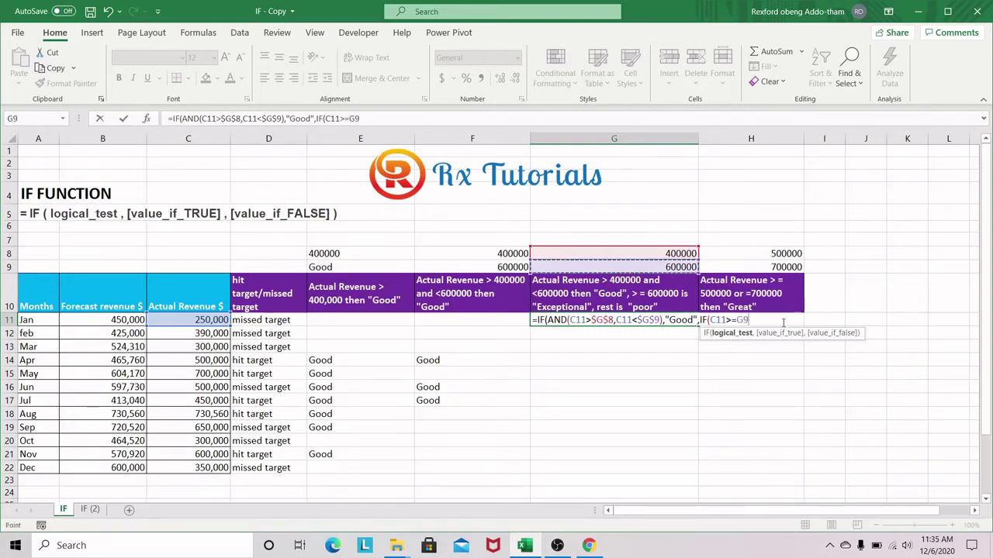
key("F4")
type(",")
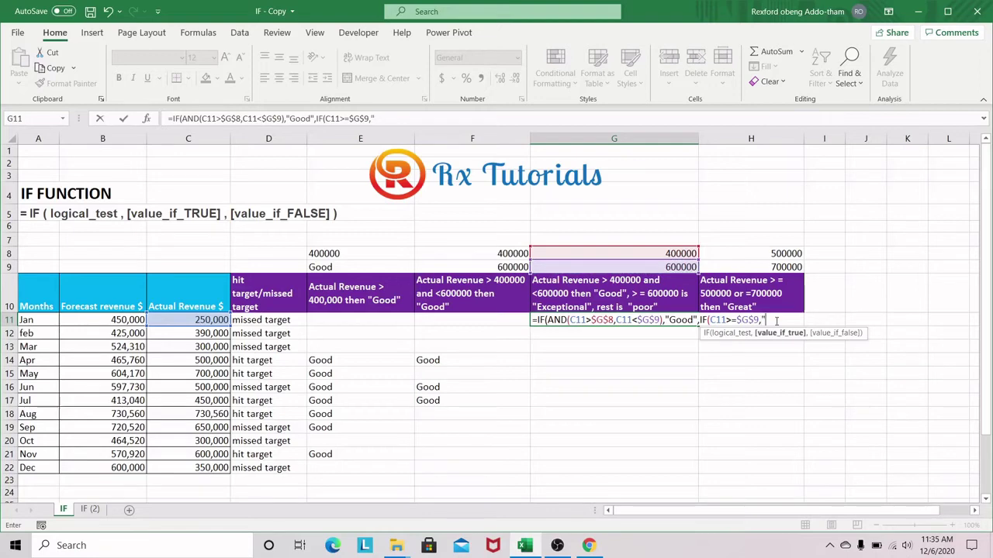
Complete the nested IF in G11 to return "Exceptional" when true and "poor" when false, closing both IFs
type("\"")
type("E")
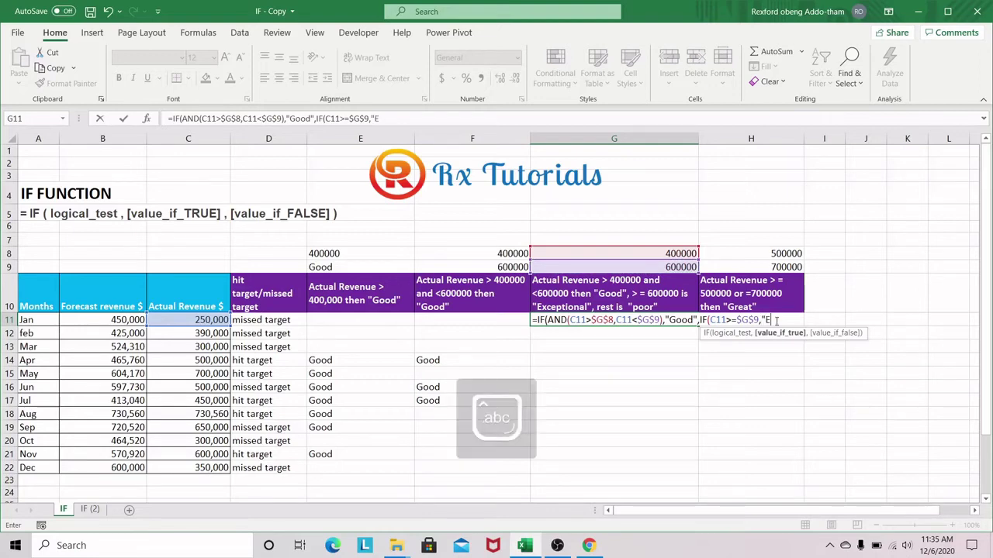
type("xceptional")
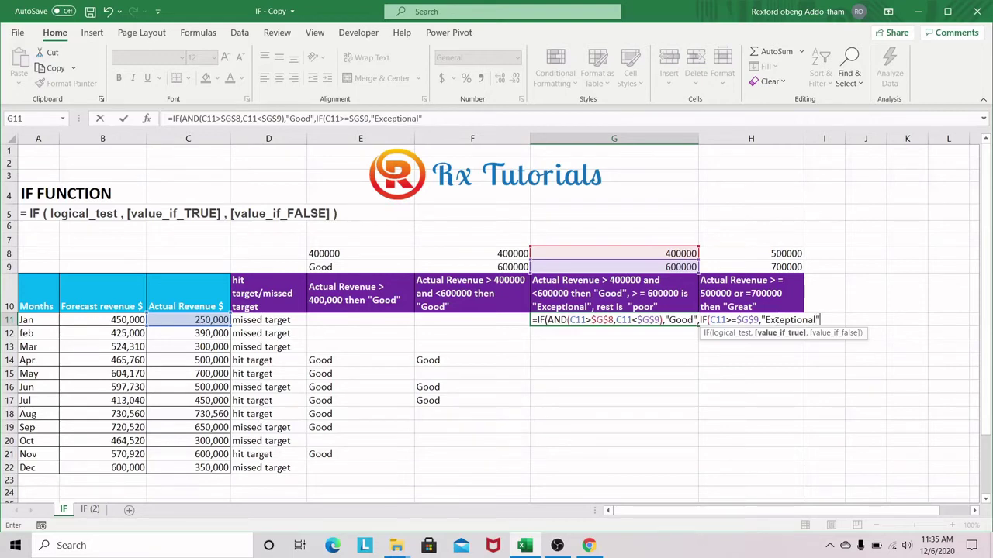
type("\",")
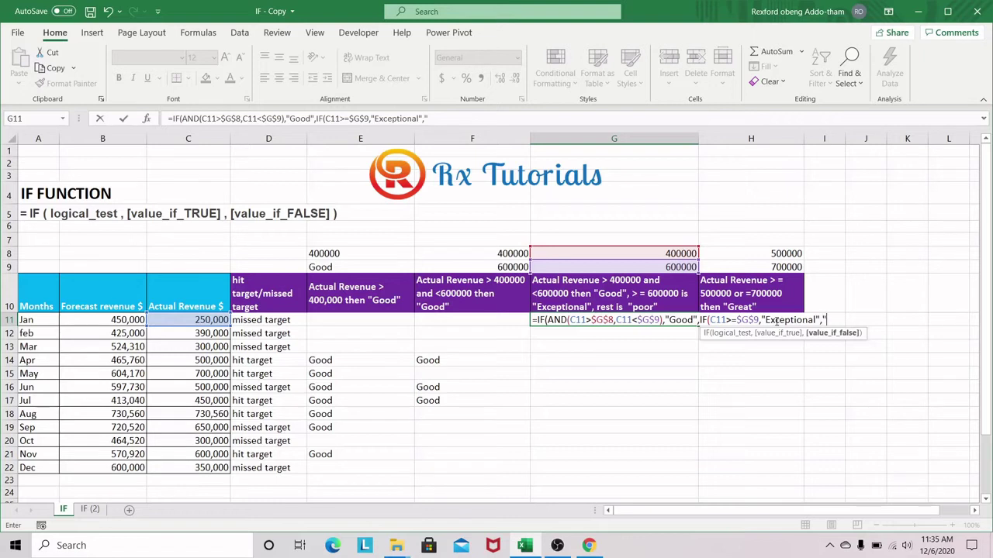
type("\"poor\")")
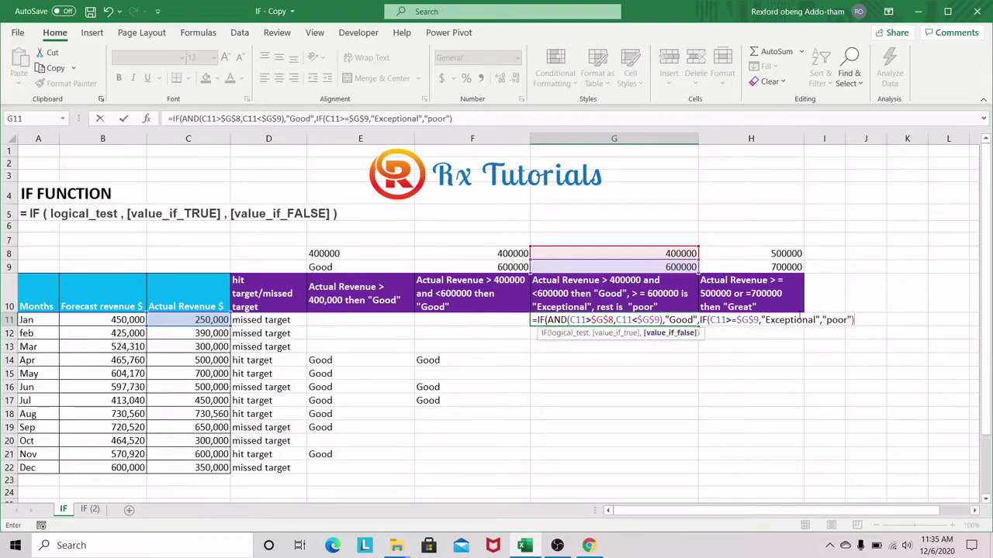
type(")")
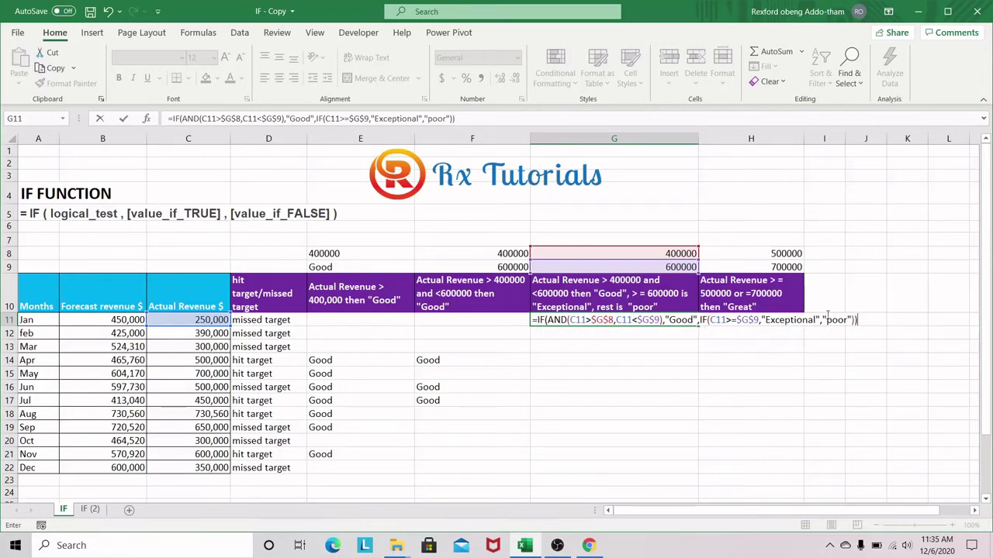
key("Return")
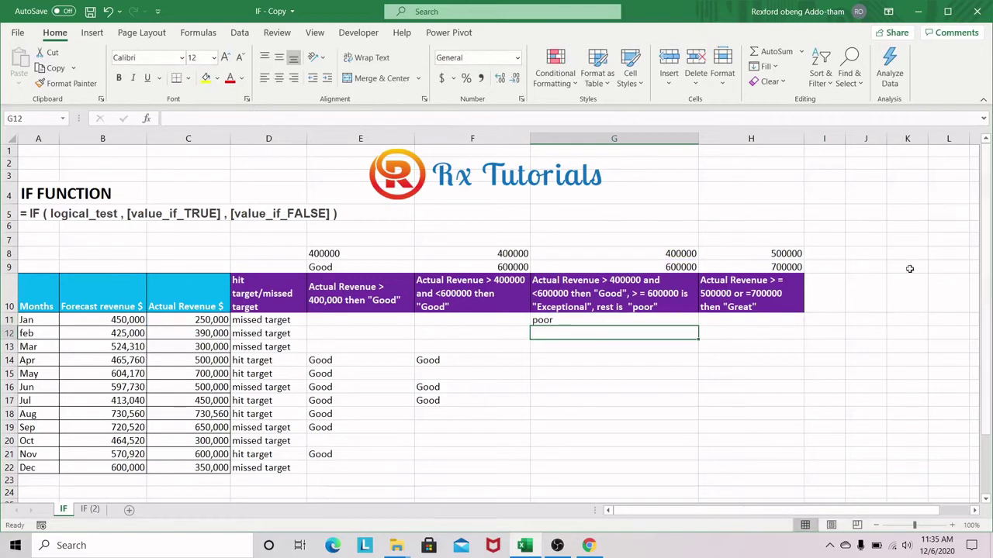
Copy the G11 formula down through G22 and reselect G11 to review it against the rule in G10
left_click(632, 322)
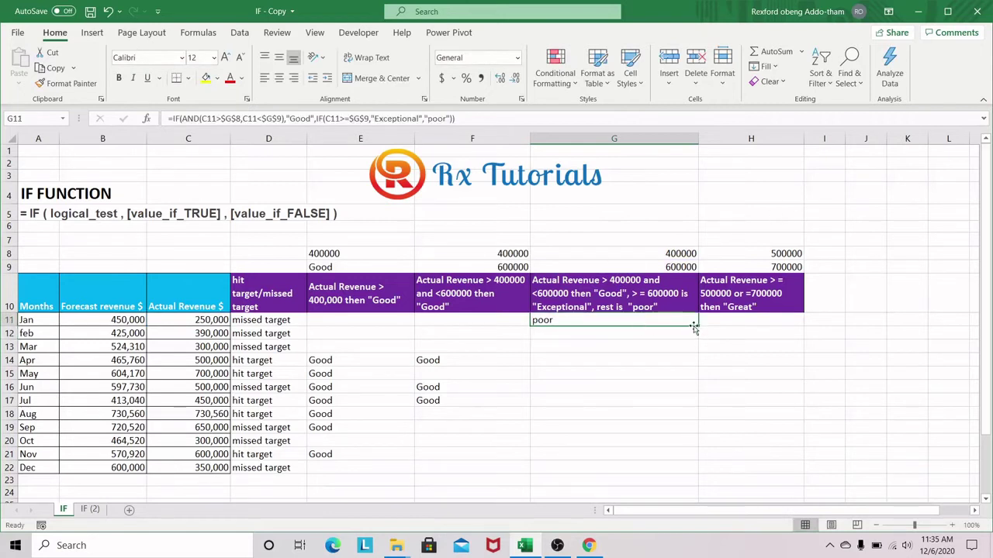
left_click_drag(700, 331, 700, 459)
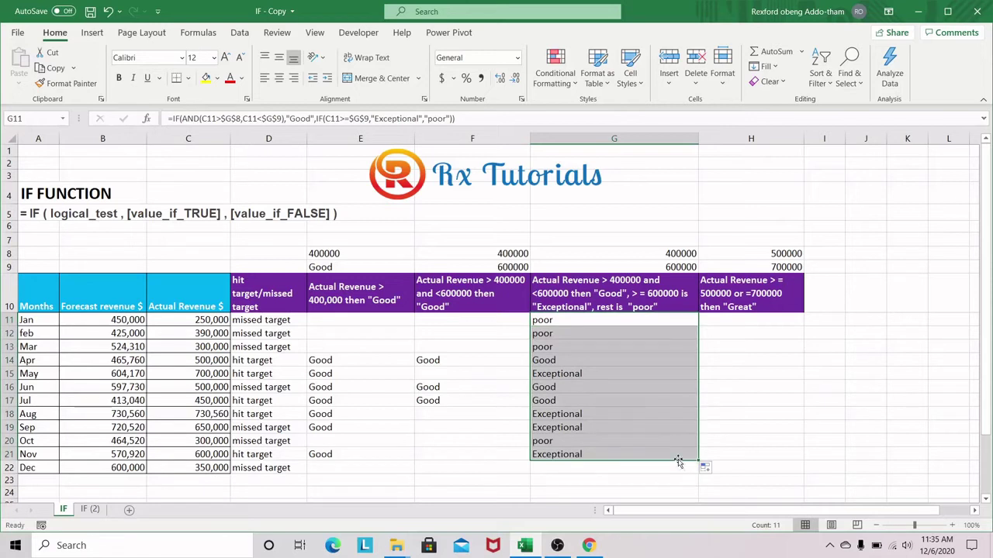
left_click(678, 457)
left_click_drag(700, 460, 701, 469)
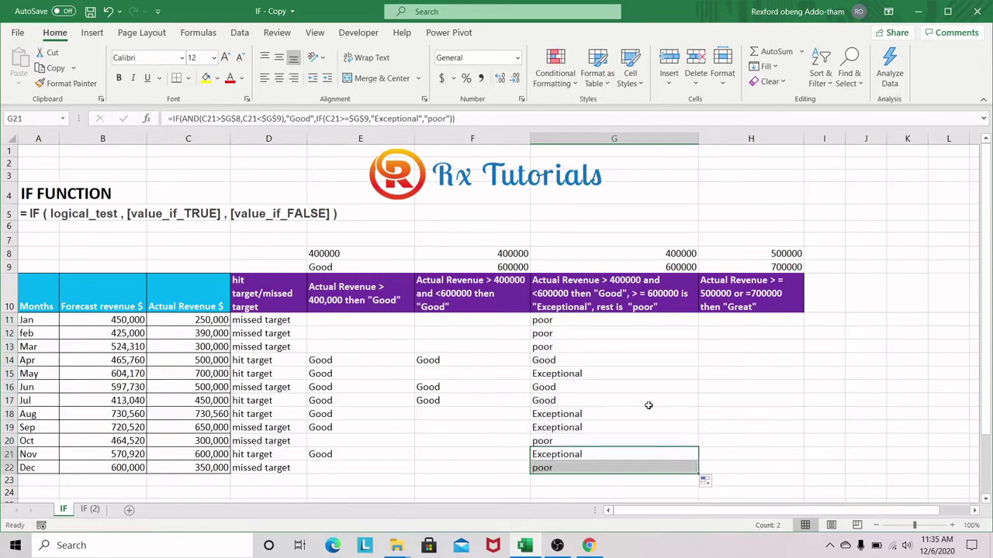
left_click(607, 318)
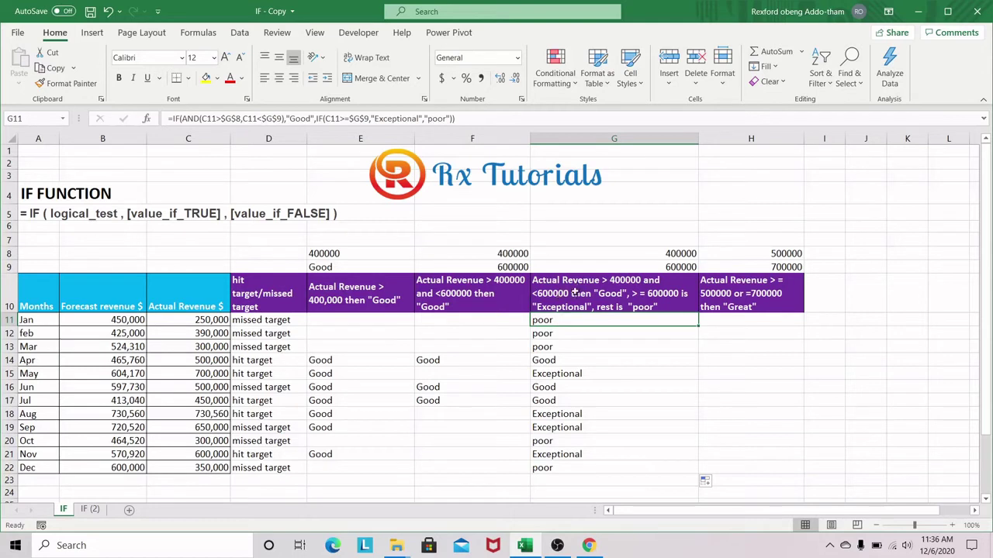
Check the May and August classifications in column G against their actual revenue in C15 and C18
left_click(543, 375)
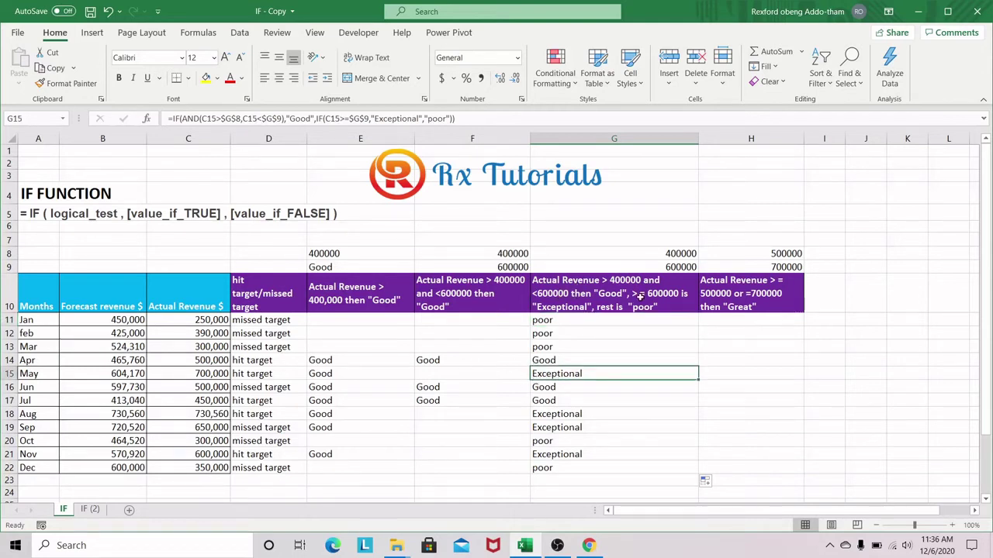
left_click(209, 374)
left_click(547, 417)
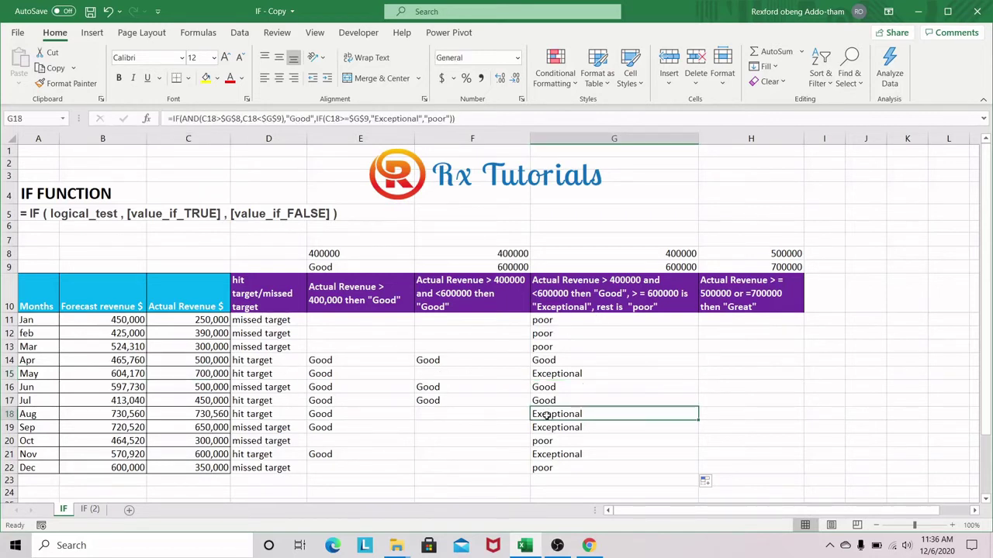
left_click(210, 420)
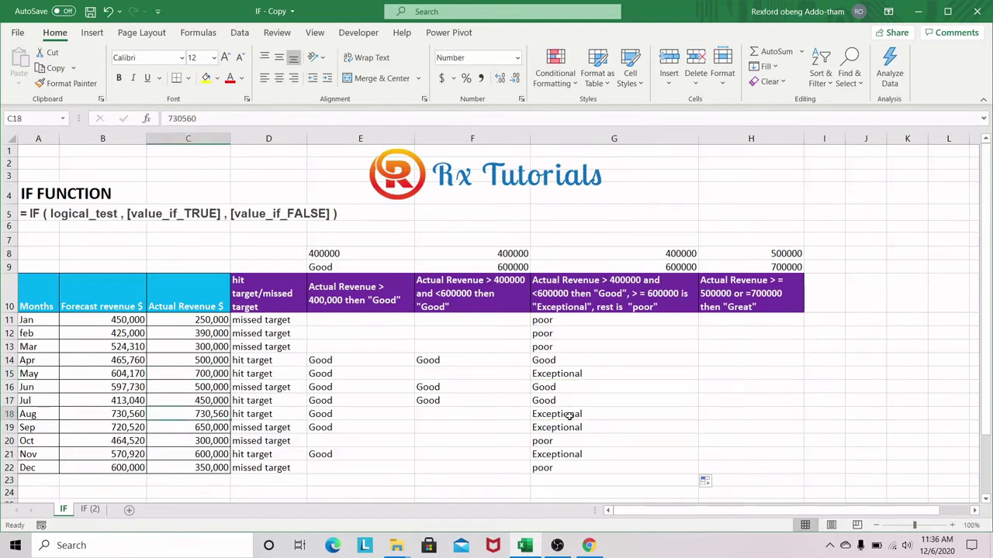
Start an IF formula in H11 with an OR test whose first condition is C11 greater than or equal to $H$8
left_click(733, 322)
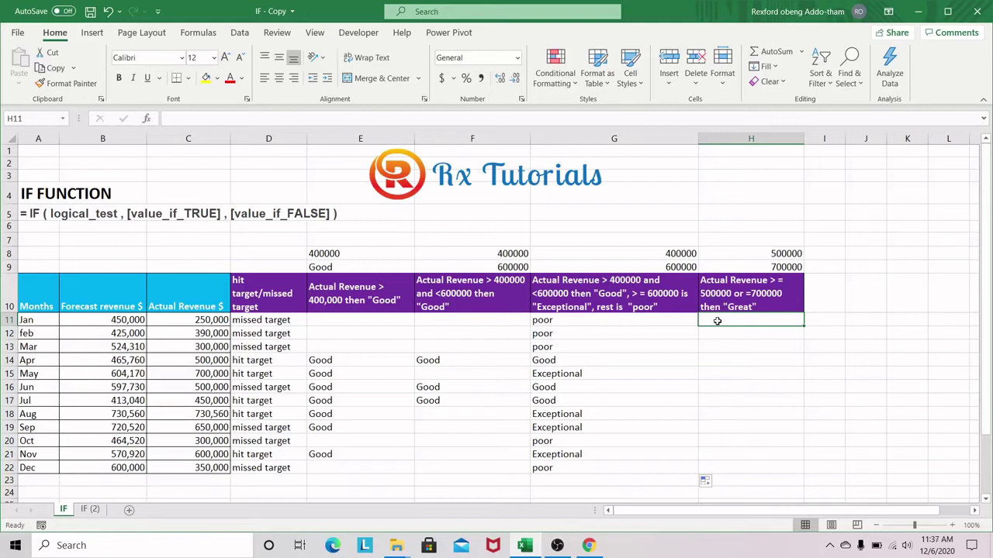
type("=if")
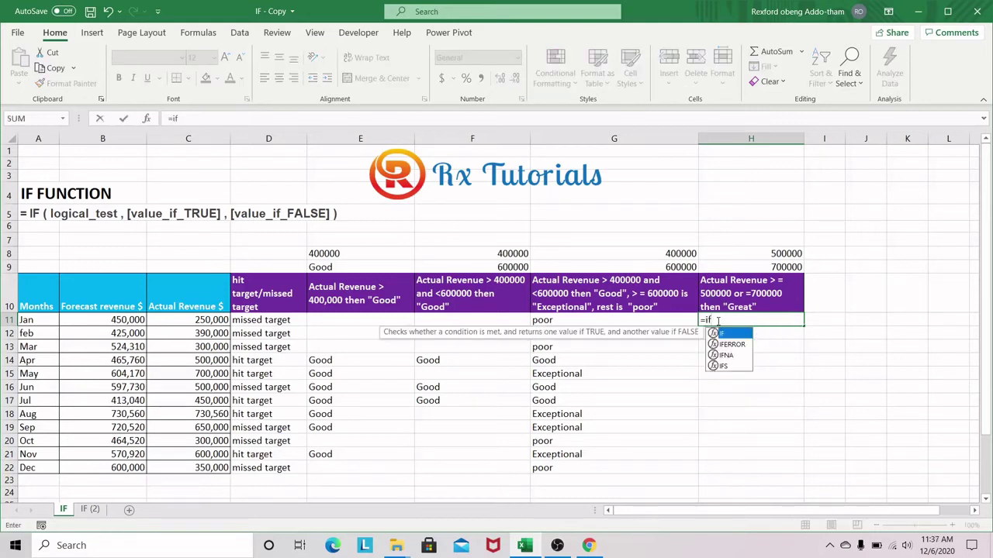
key("Tab")
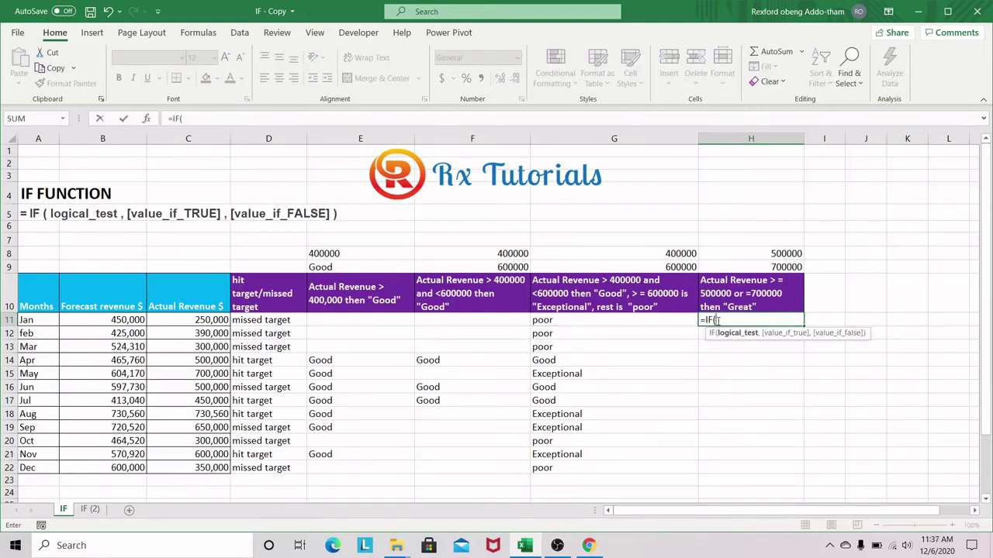
type("or")
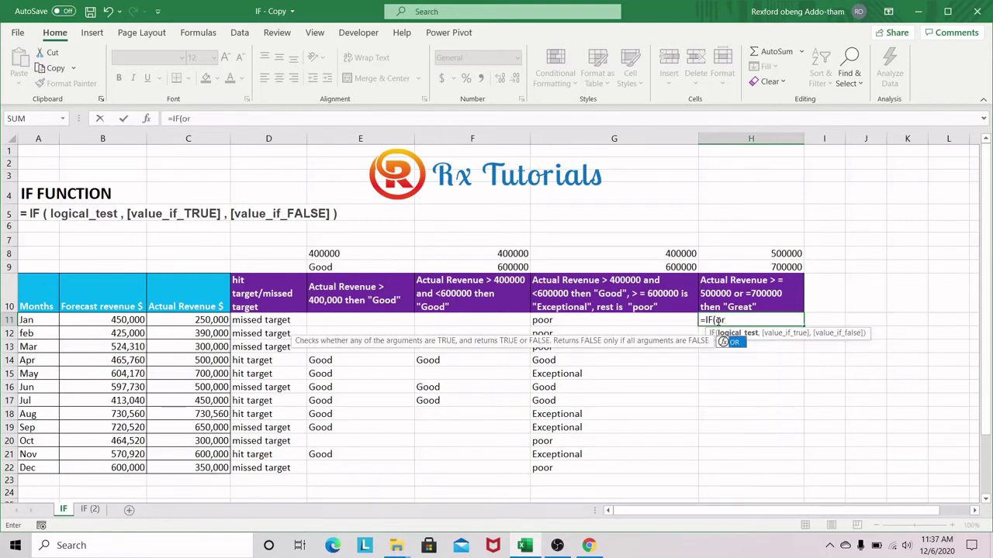
key("Tab")
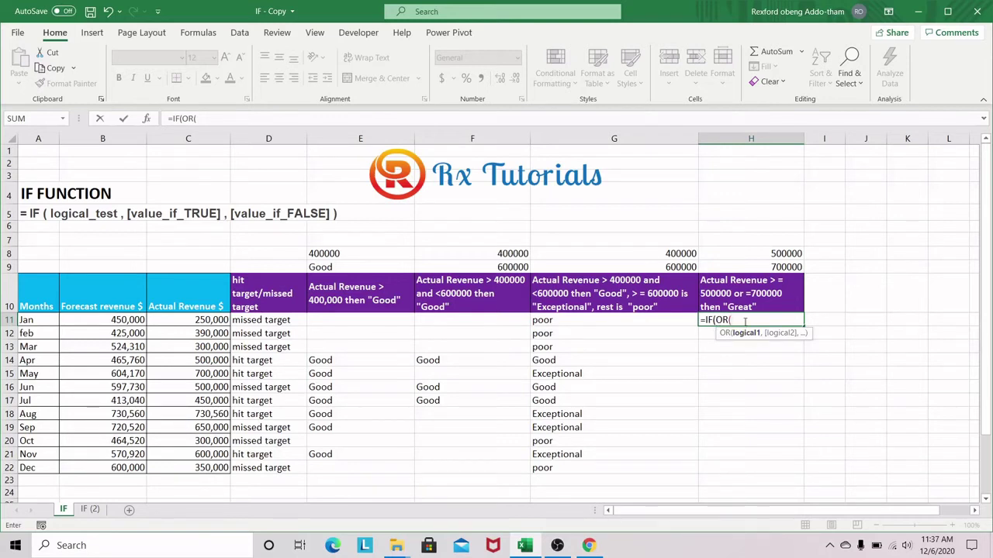
left_click(195, 324)
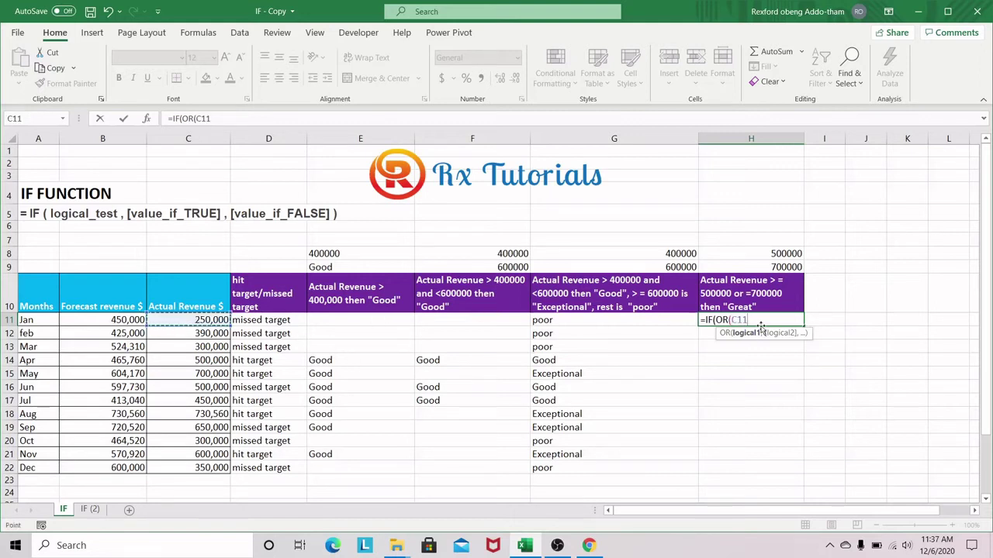
type(">=")
left_click(786, 258)
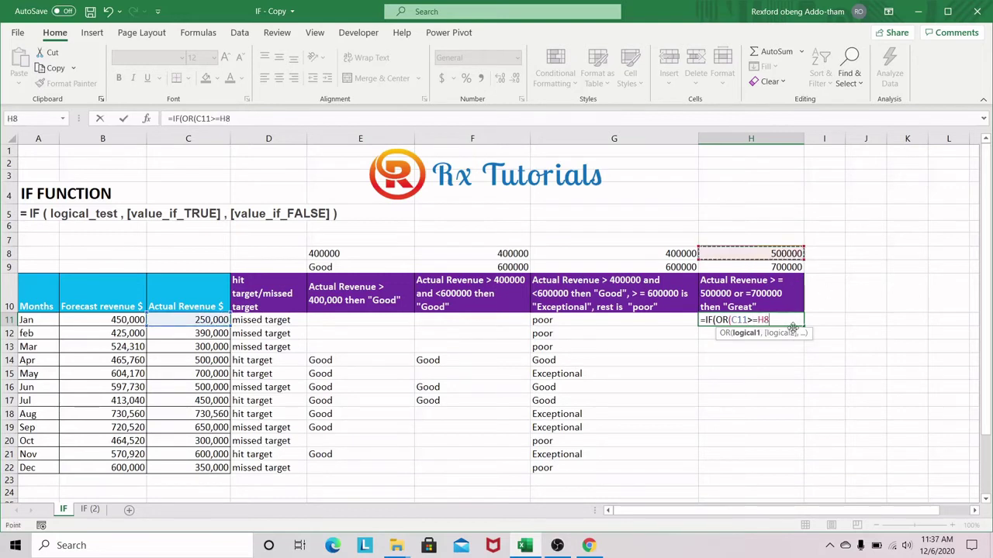
key("F4")
type(",")
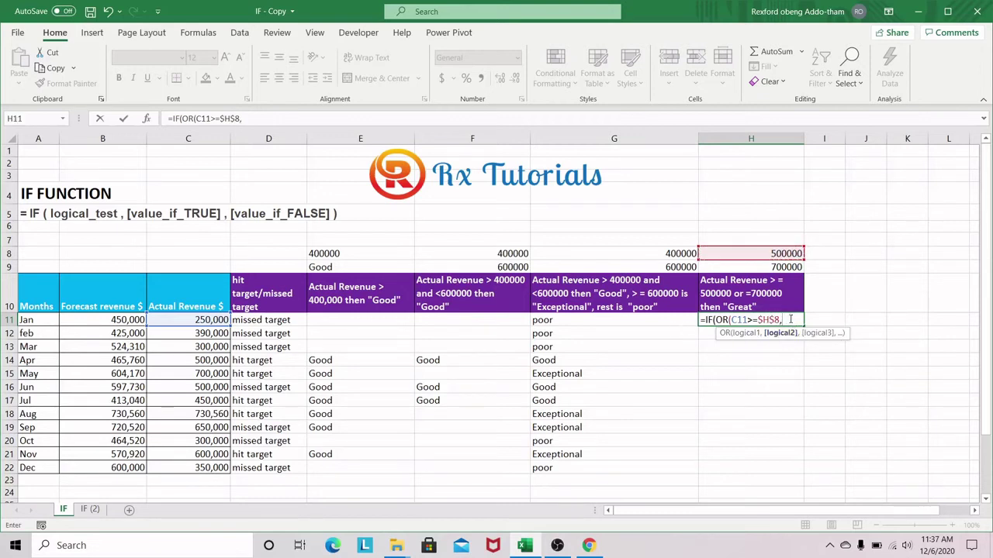
Add C11 equal to the absolute reference $H$9 as the second OR condition in H11 and close the OR
left_click(200, 318)
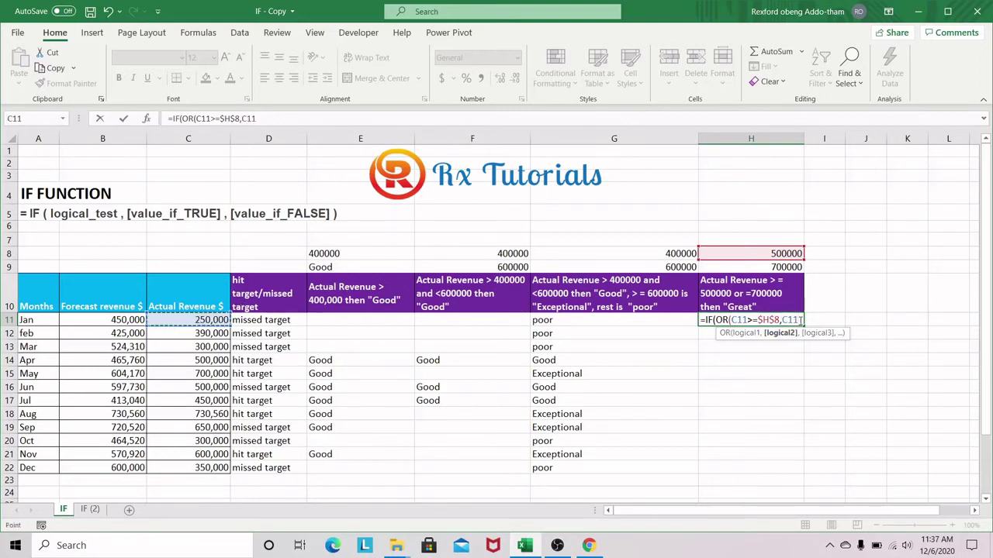
type("=")
left_click(774, 268)
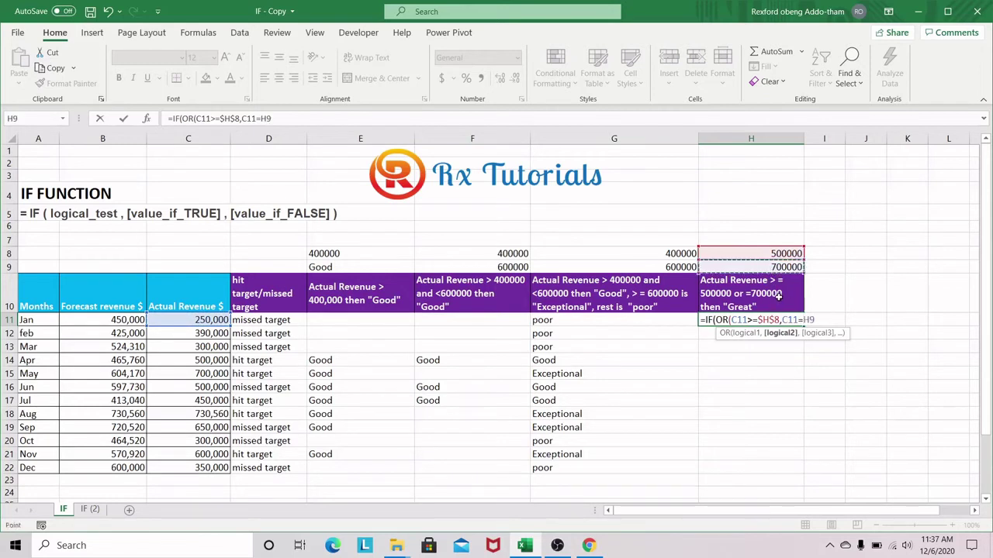
key("F4")
type("),")
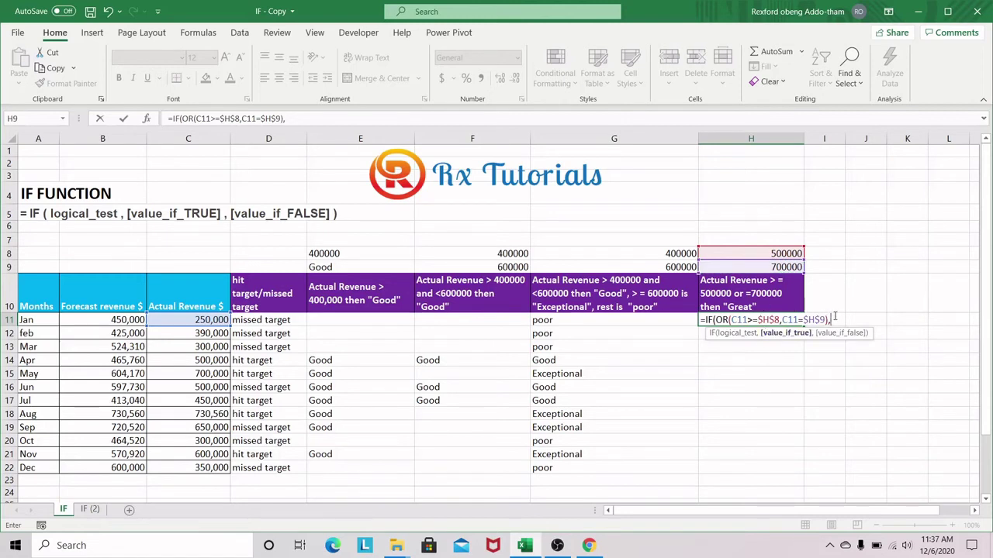
Complete the H11 formula with "Greet" as the true result and an empty string as the false result, and copy it down through H22
type("\"Greet\",")
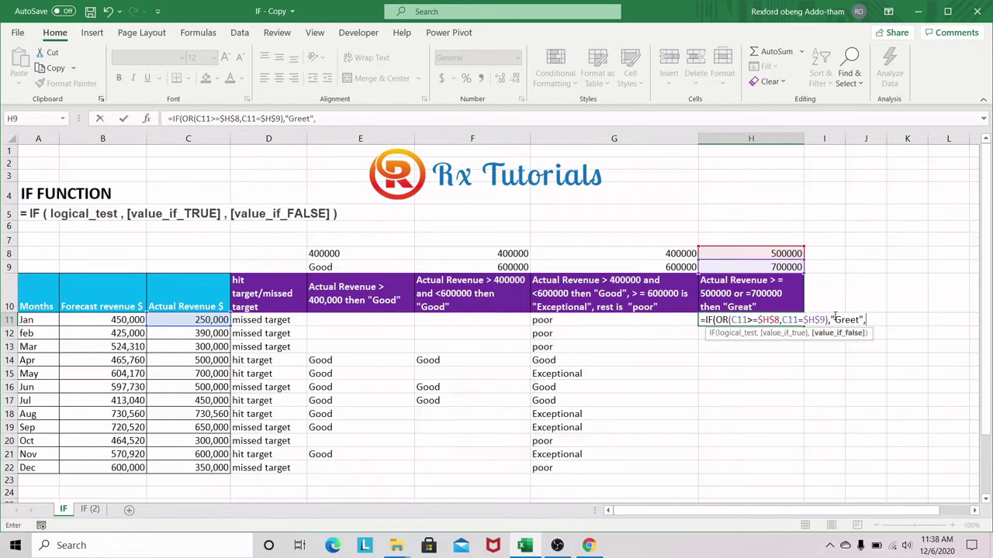
type("\"\")")
key("Return")
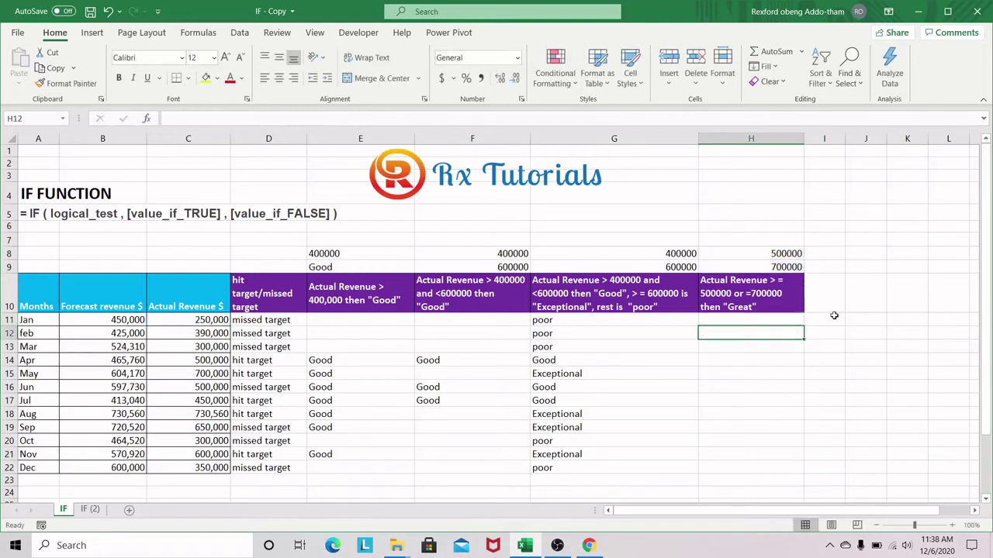
left_click(776, 321)
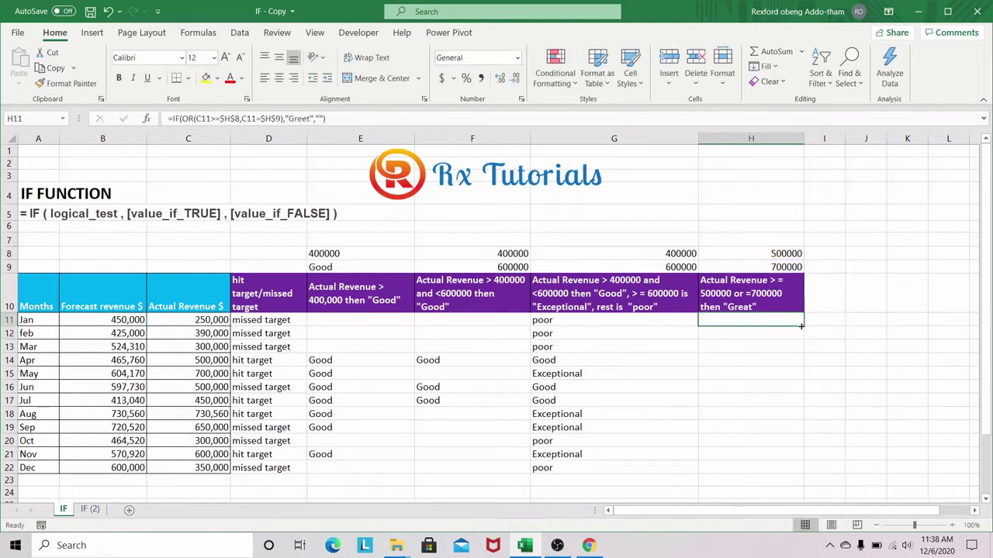
double_click(802, 326)
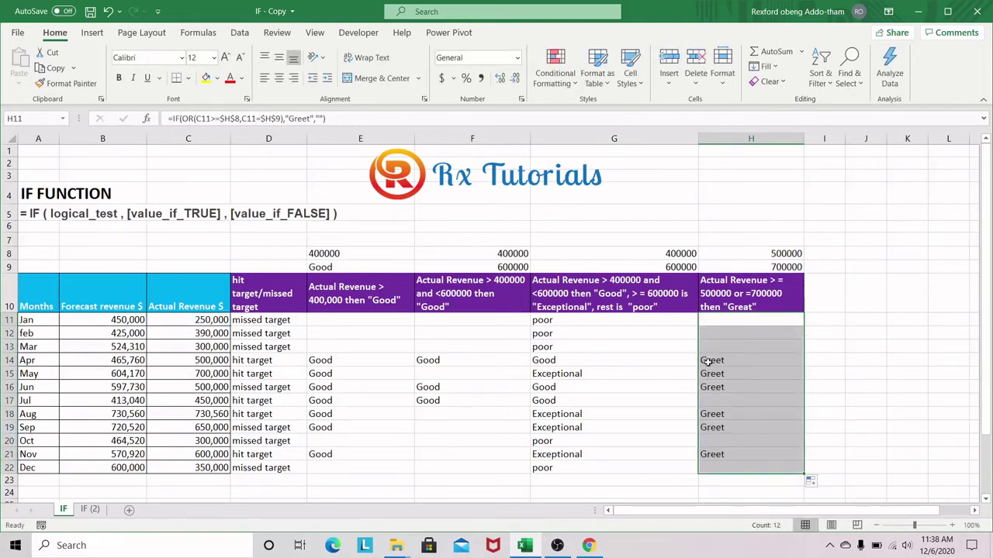
Correct the true result in the H11 formula to "Great" and copy the formula down through H22
left_click(761, 323)
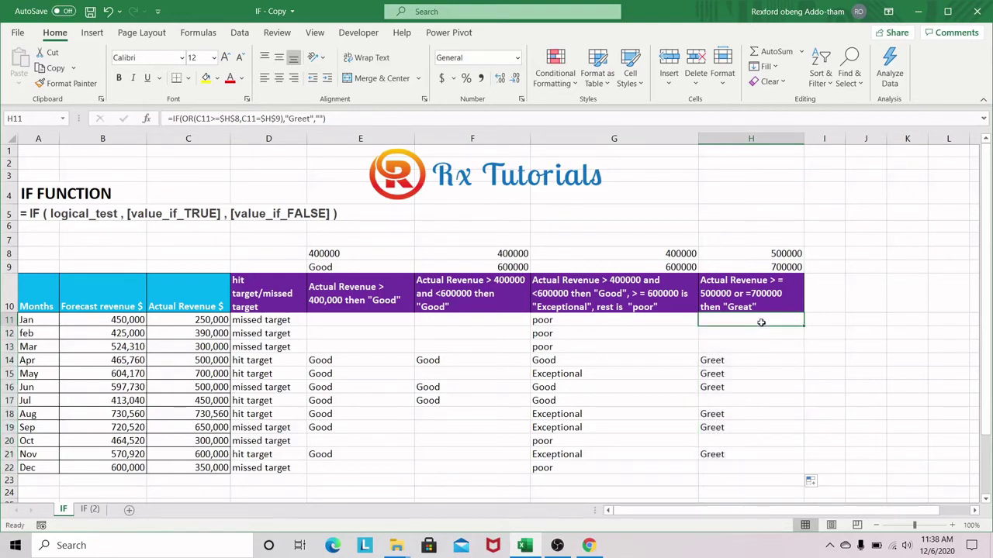
double_click(761, 323)
left_click(855, 319)
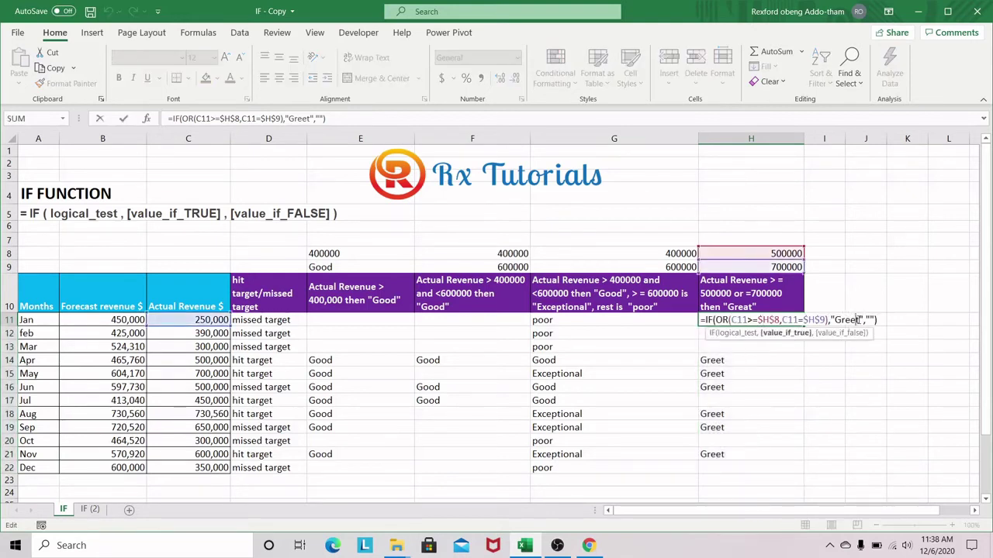
key("BackSpace")
type("a")
key("Return")
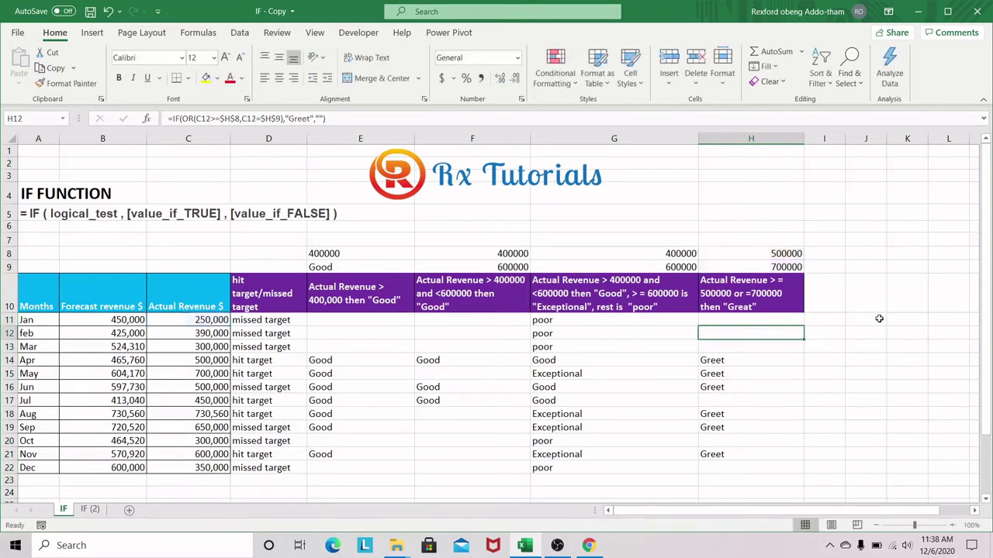
left_click(756, 320)
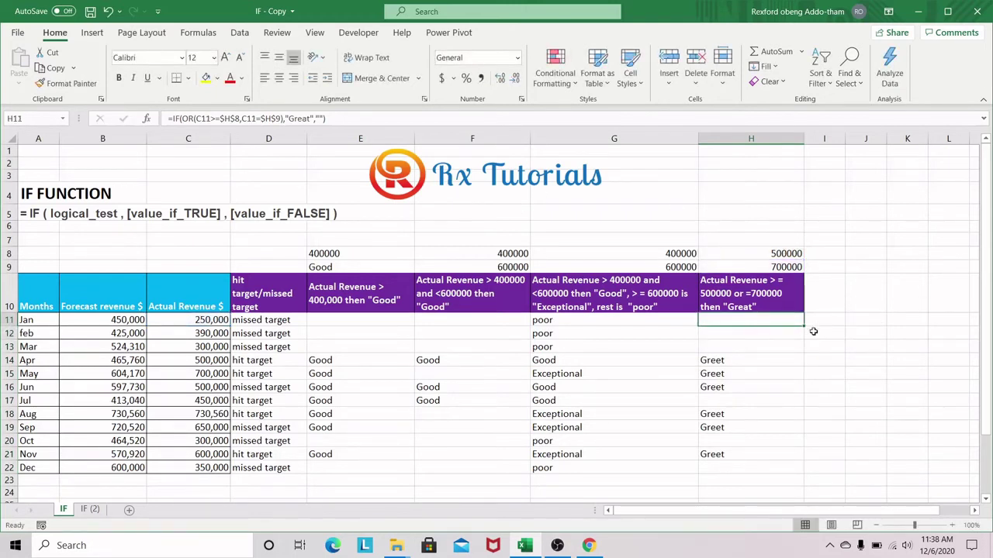
double_click(802, 326)
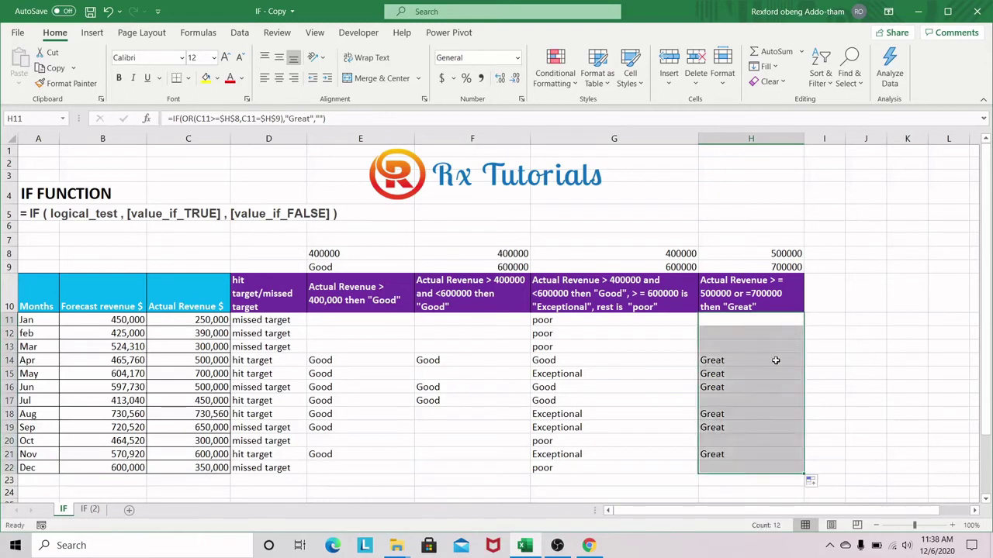
Check the column H results for April, May and November against the actual revenues and the rule in H10
left_click(724, 359)
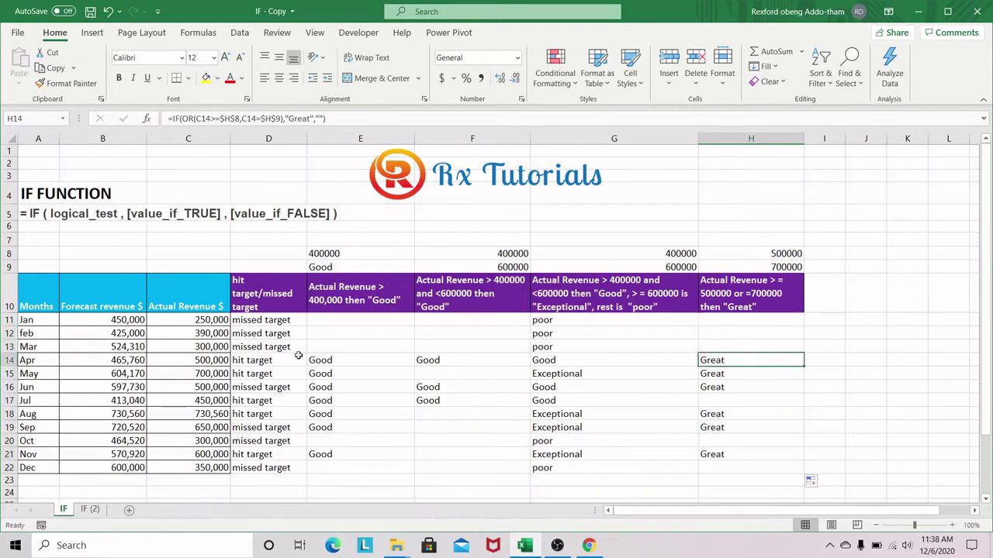
left_click(194, 364)
left_click(714, 377)
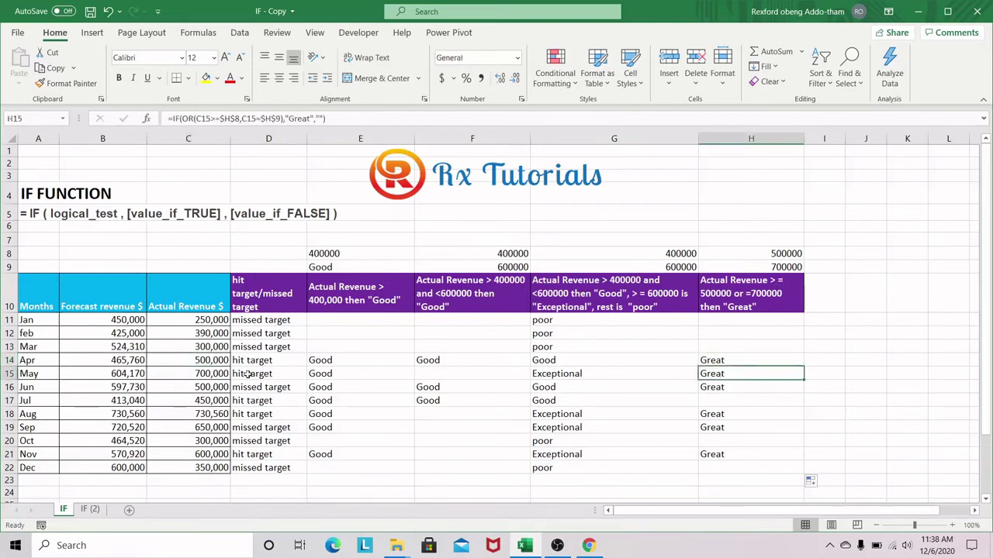
left_click(209, 375)
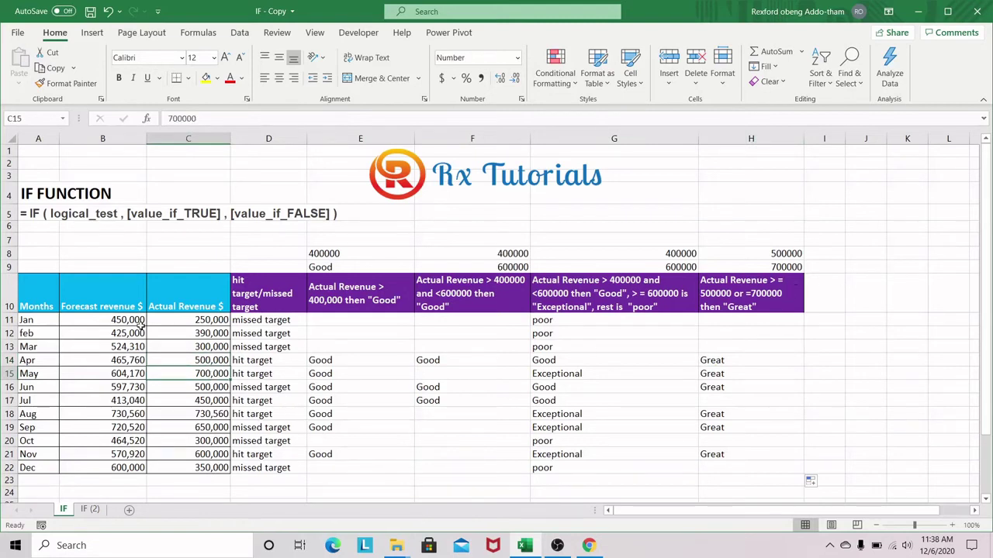
left_click(213, 340)
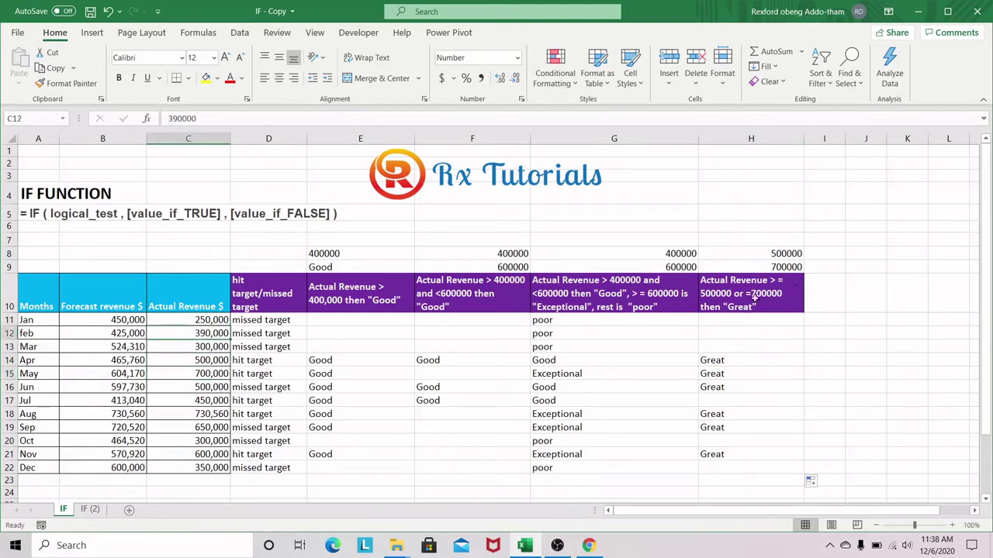
left_click(720, 456)
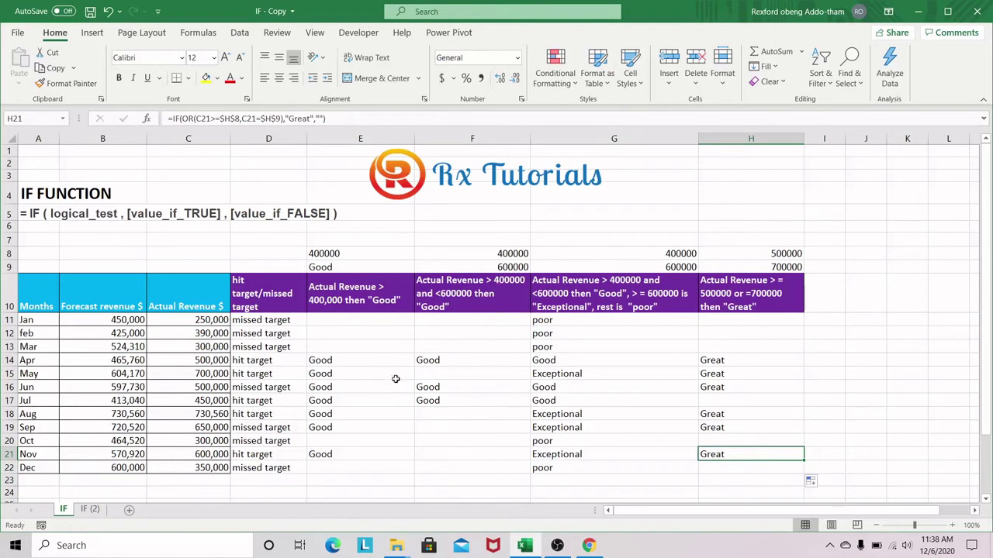
left_click(322, 363)
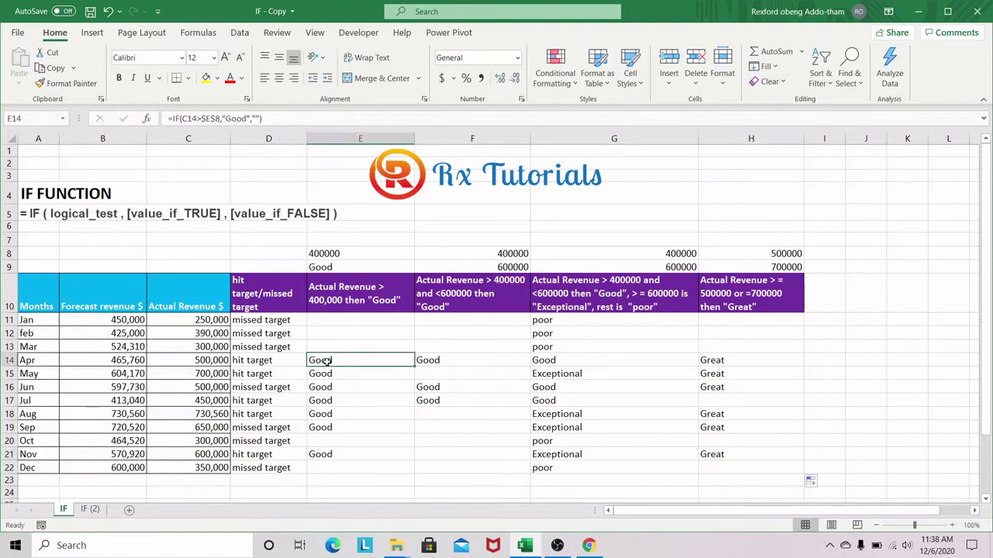
left_click(554, 334)
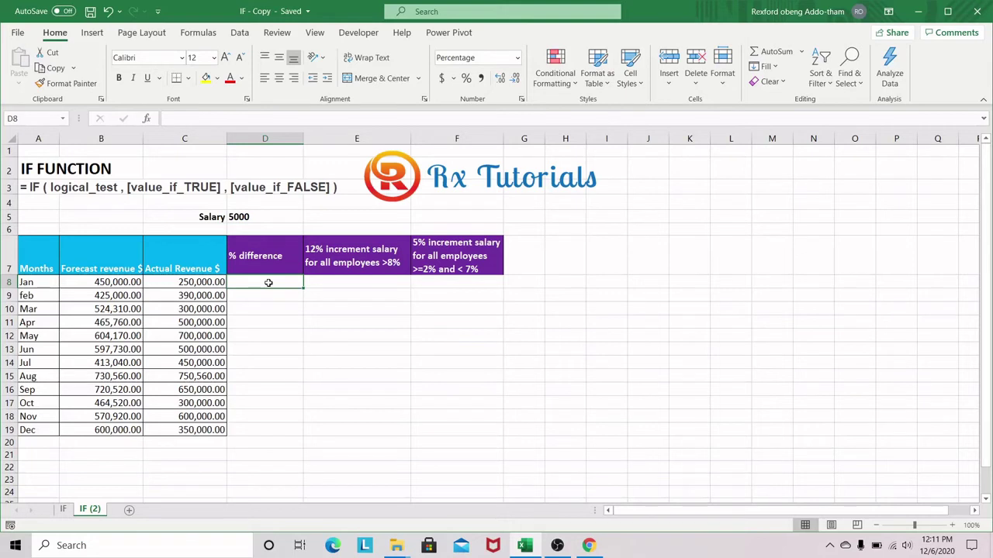
Calculate January's % difference in D8 of the IF (2) sheet with the formula =C8/B8-1
type("=")
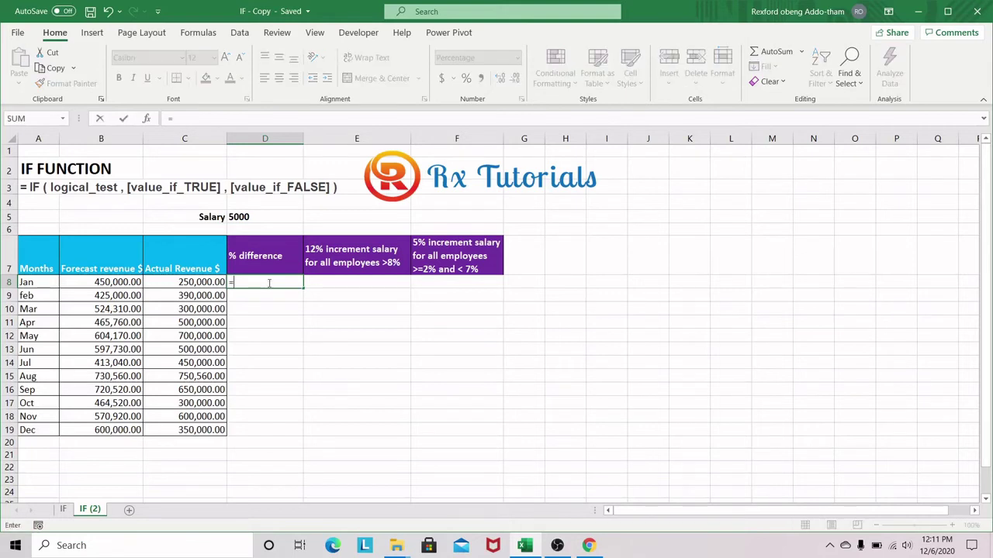
left_click(186, 285)
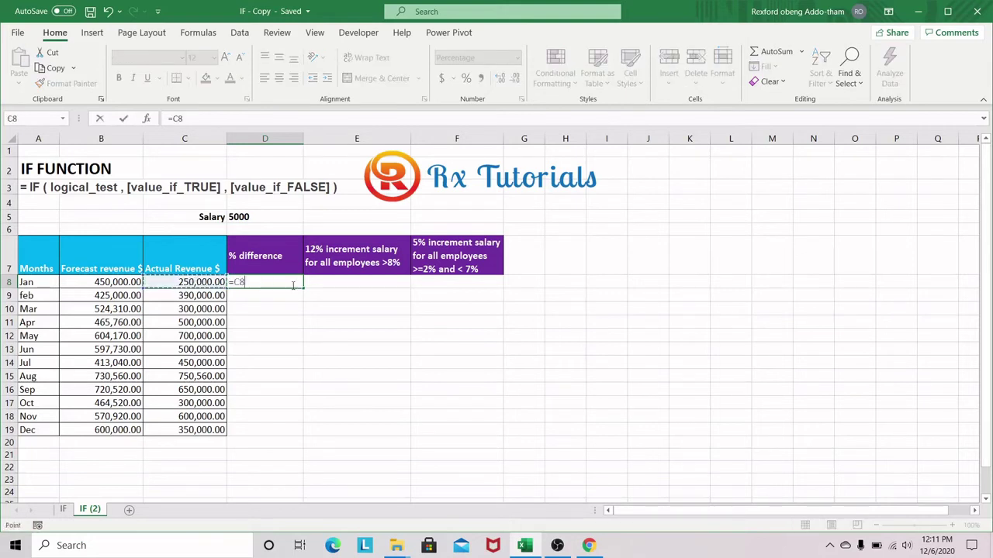
type("/")
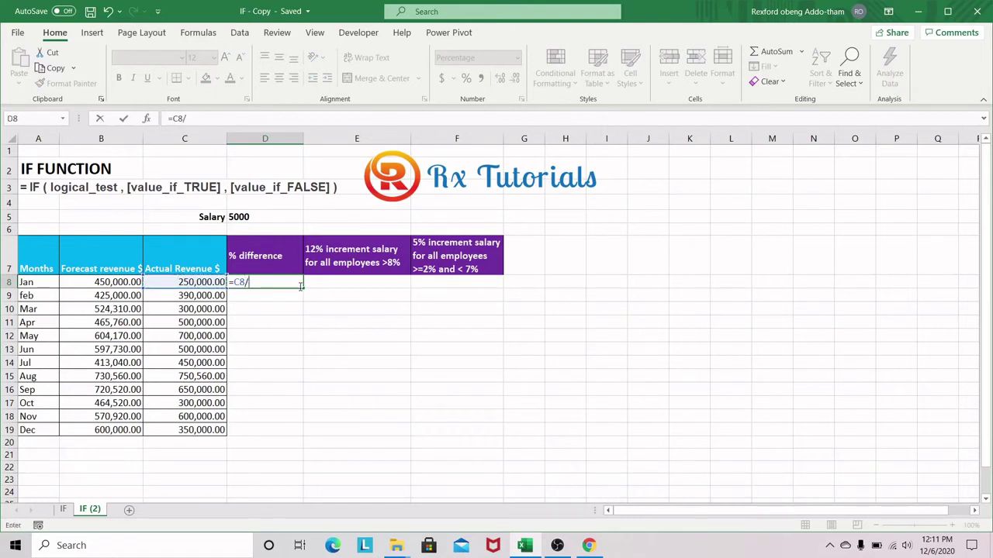
left_click(110, 284)
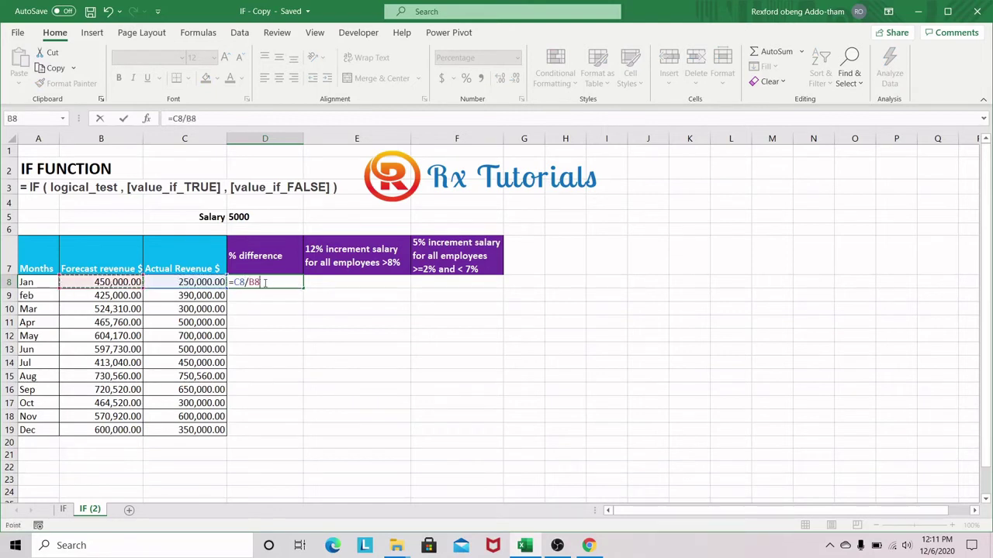
type("-1")
key("Return")
left_click(269, 283)
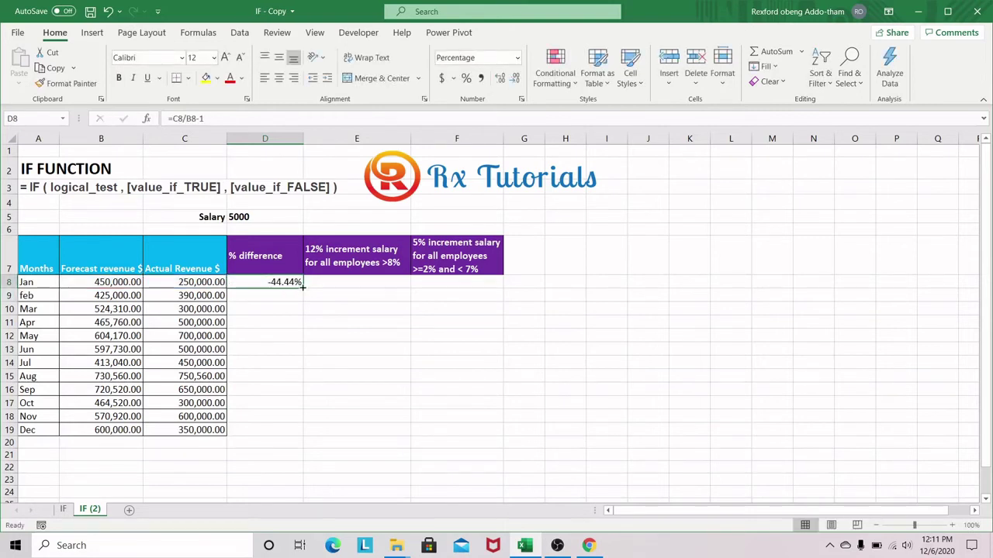
Copy January's % difference formula from D8 down through D19
left_click_drag(303, 287, 296, 433)
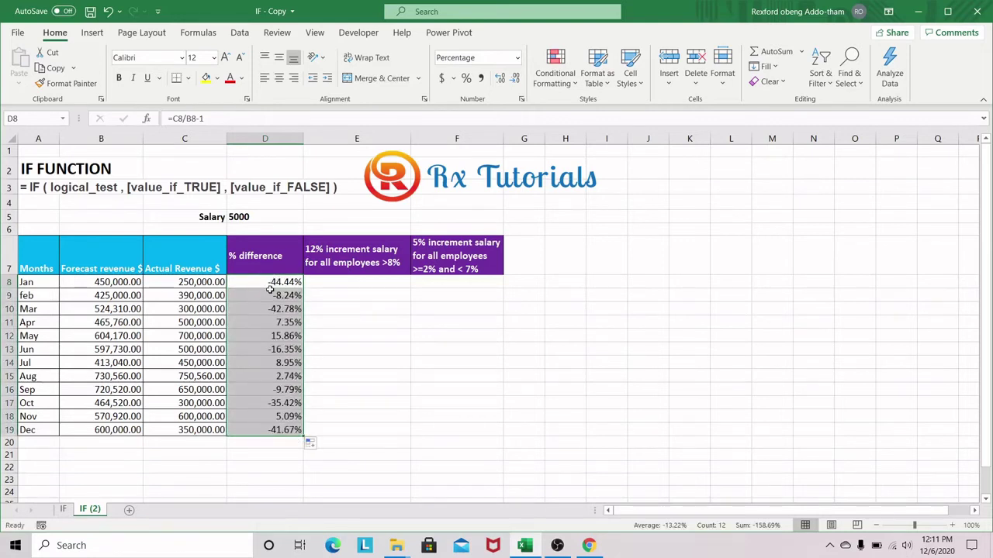
Start an IF formula in E8 with the logical test C8/B8-1>8%
left_click(358, 284)
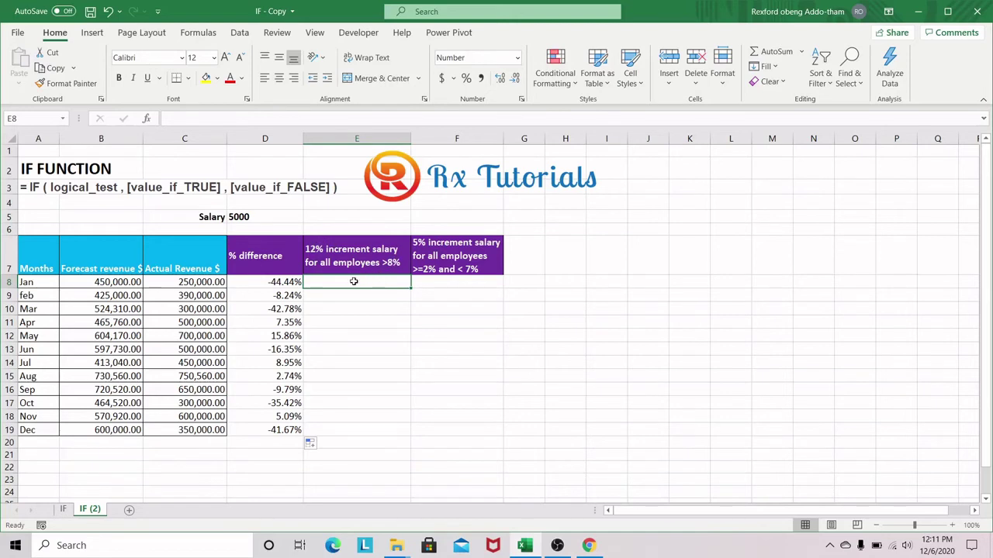
type("=IF")
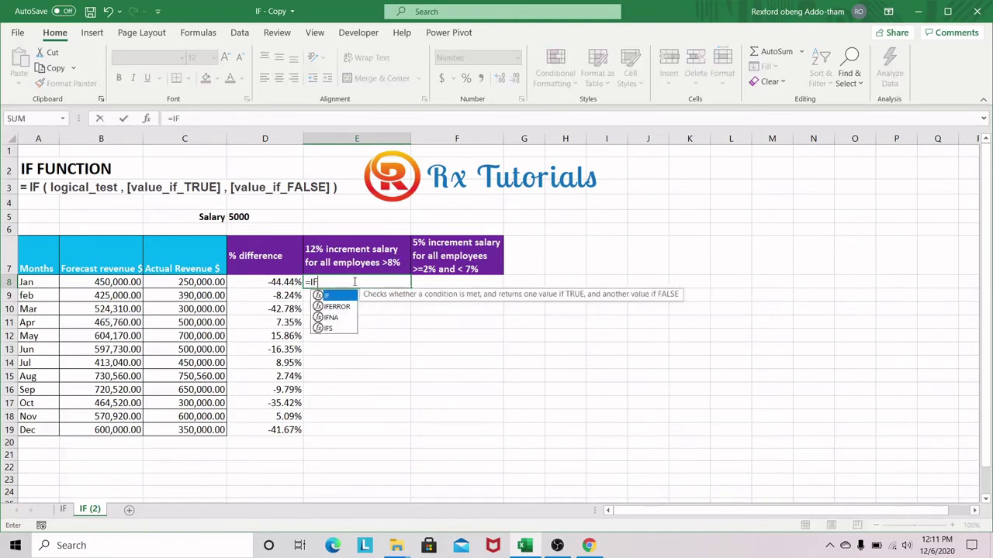
type("(")
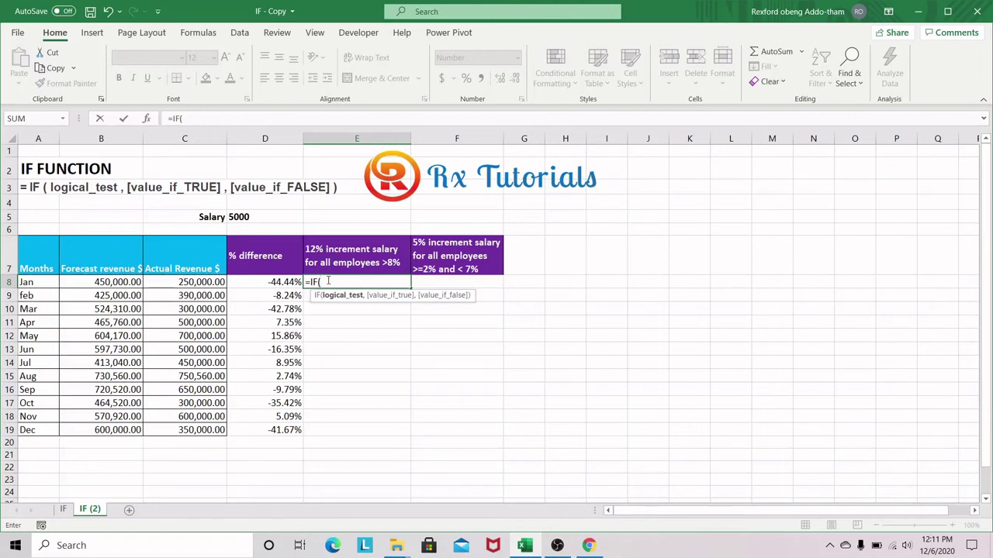
left_click(215, 282)
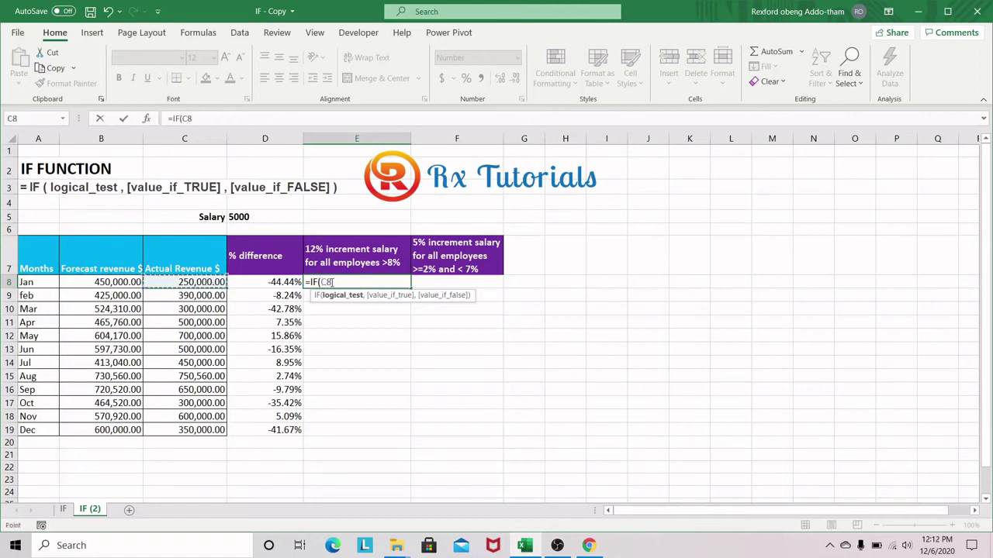
type("/")
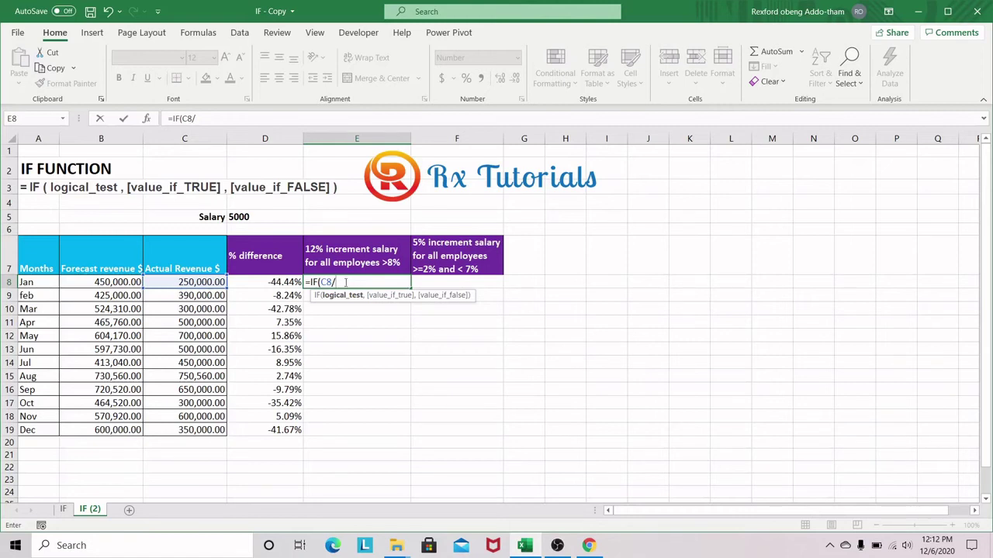
key("Left")
key("Left")
key("Left")
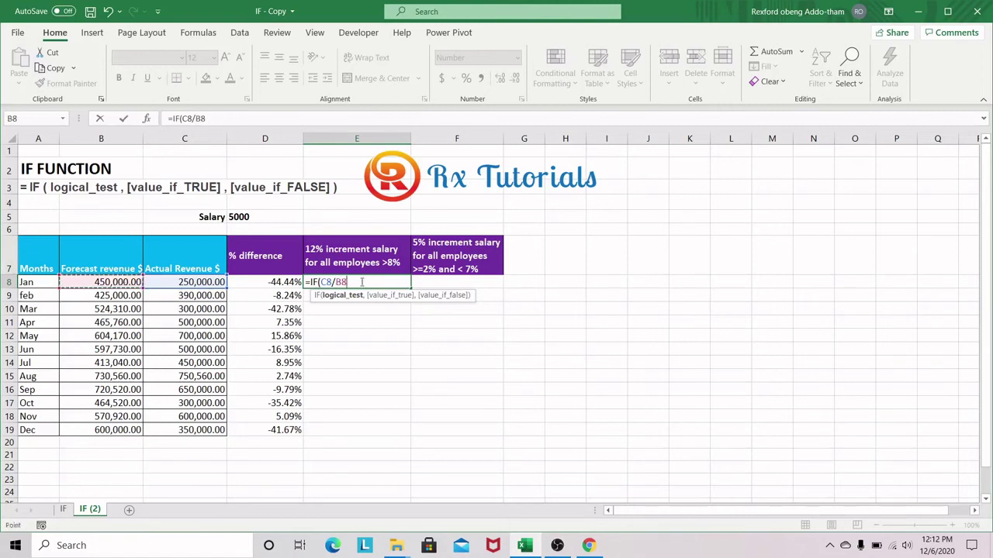
type("-1>")
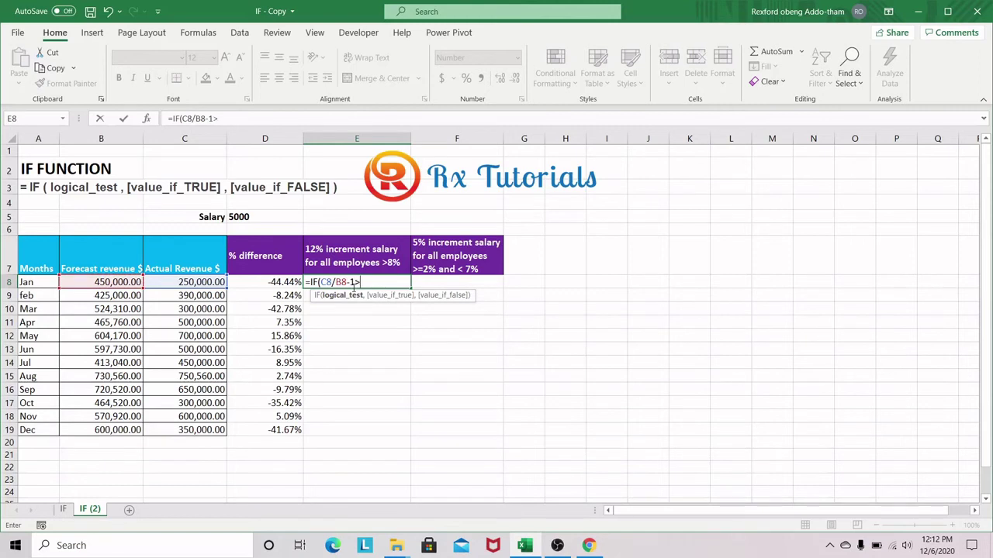
type("8%,")
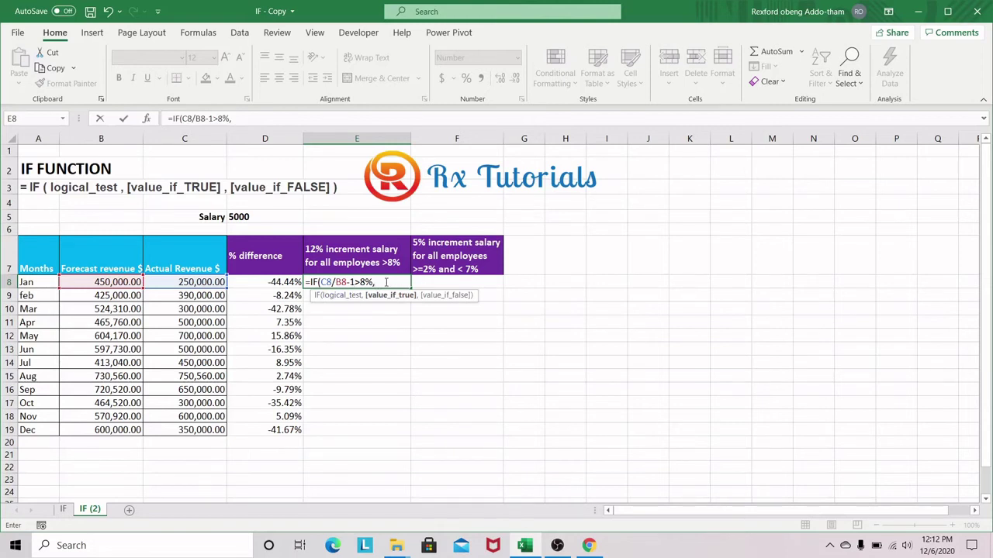
Complete the E8 formula with $D$5*12% as the true result and an empty string as the false result, and copy it down through E19
left_click(250, 216)
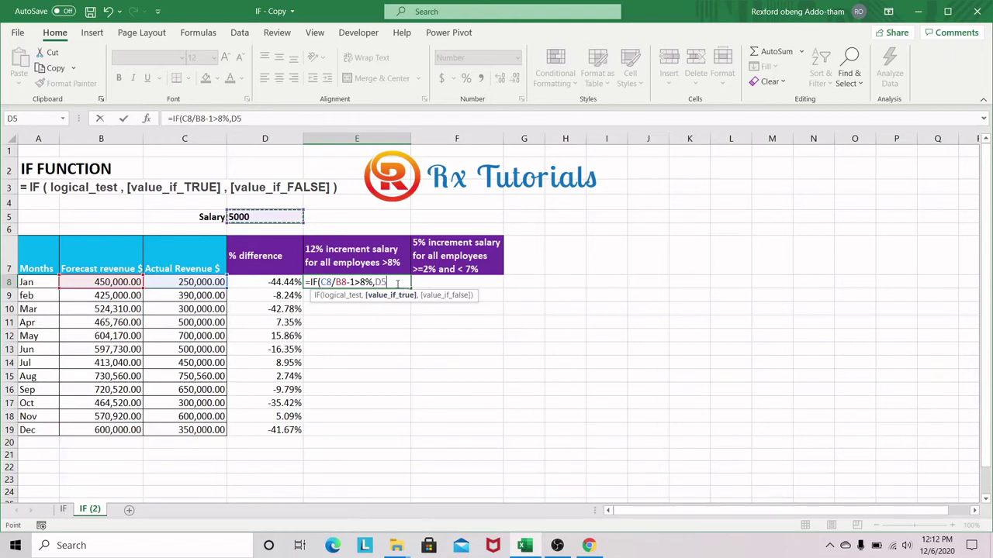
key("F4")
type("*12")
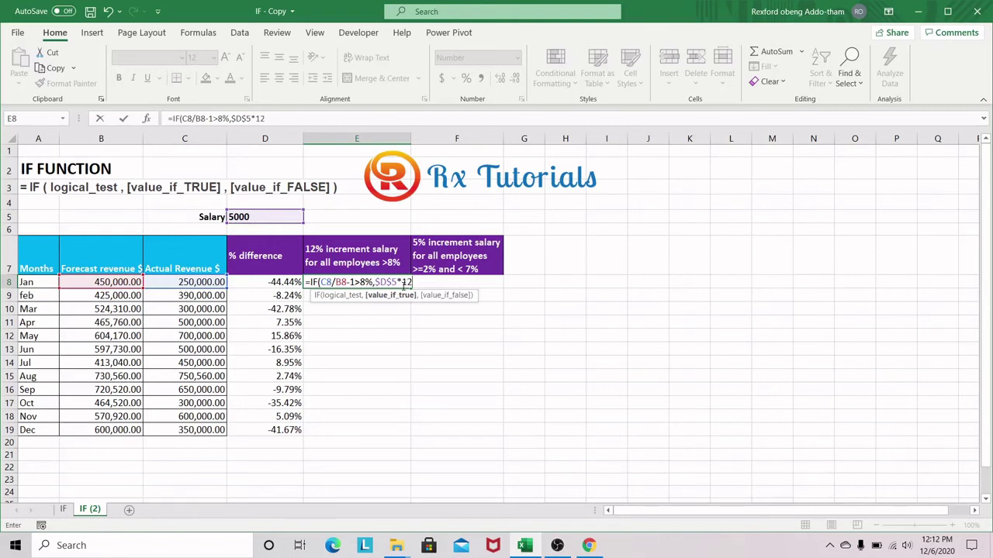
type("%")
type(",")
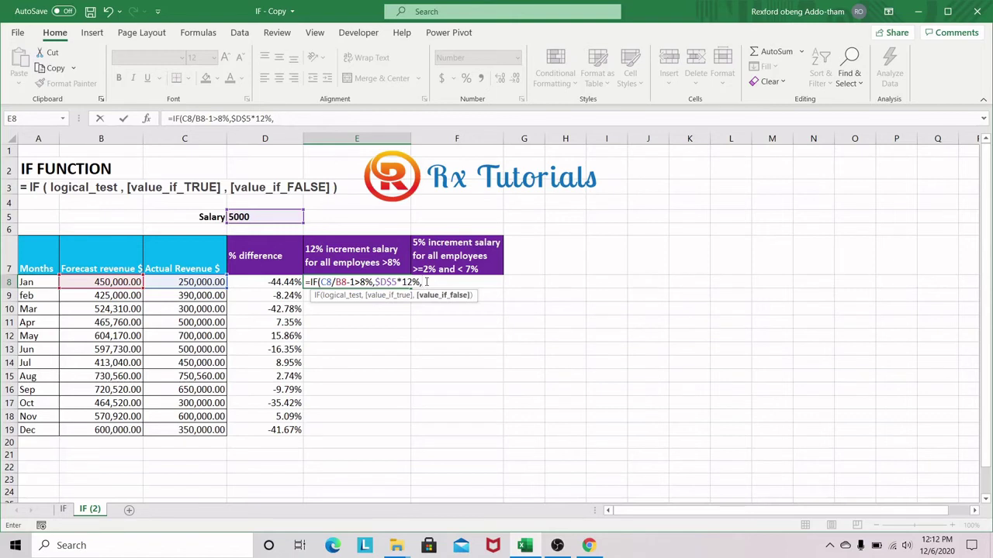
type("\"\")")
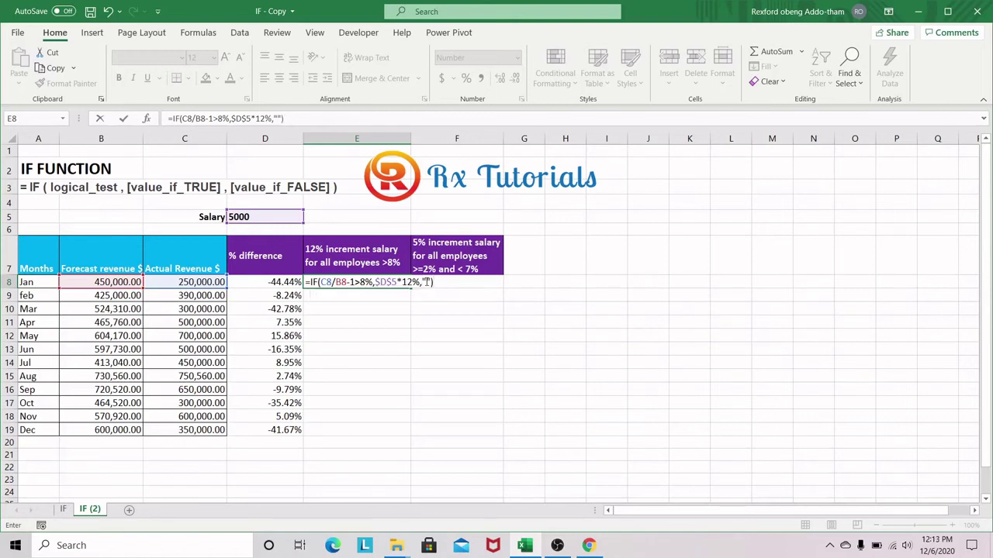
key("Return")
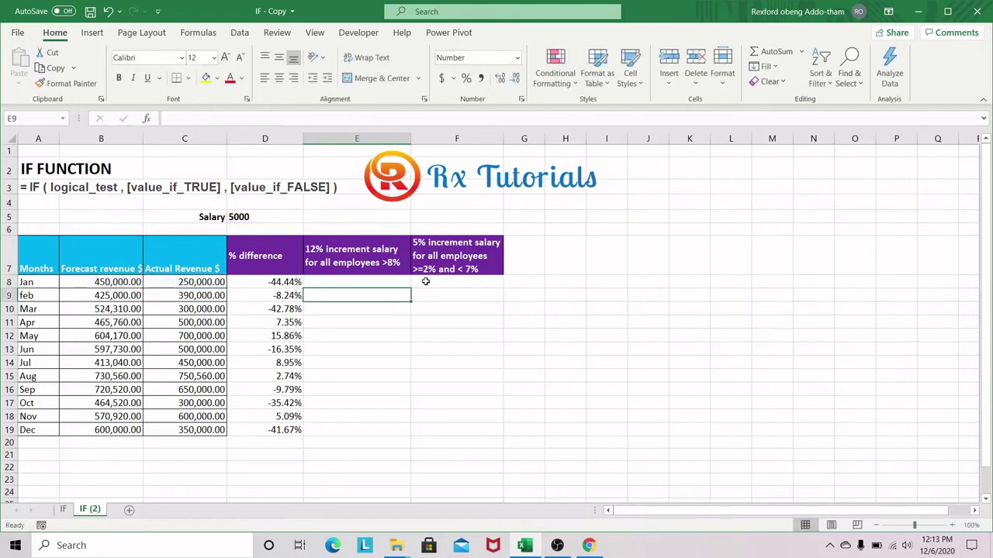
left_click(390, 284)
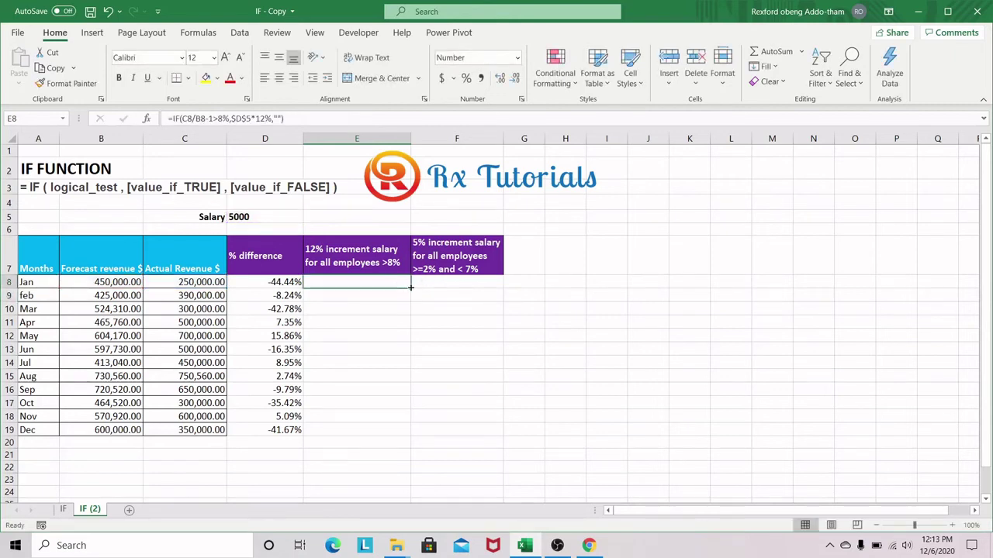
double_click(410, 289)
Check the 12% increment results for May, July and August in column E against their revenues and % differences
left_click(397, 335)
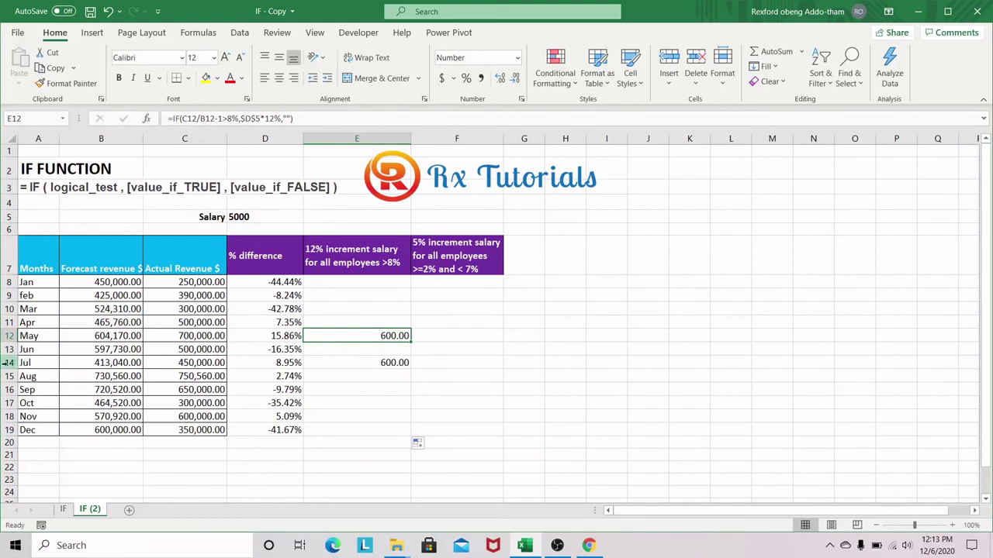
left_click(180, 363)
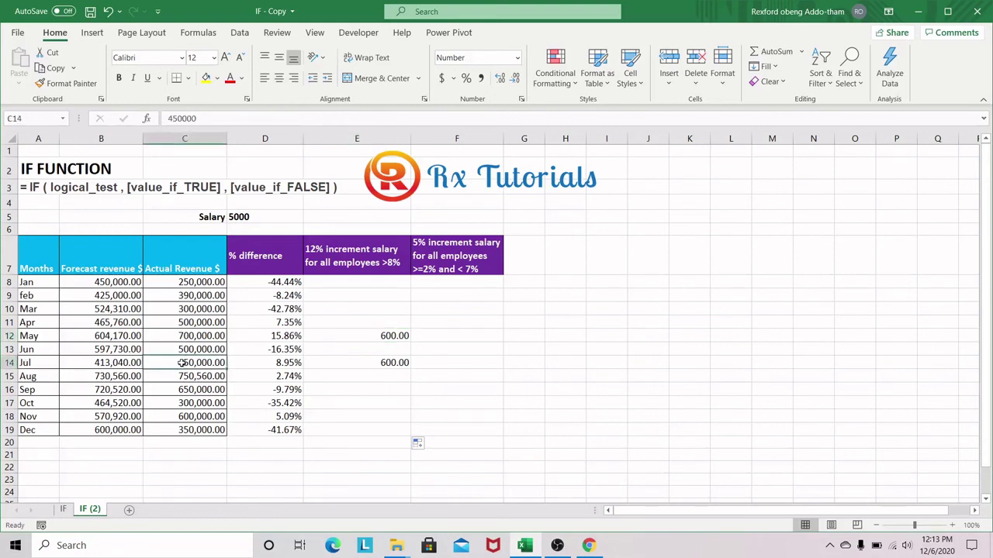
left_click(388, 370)
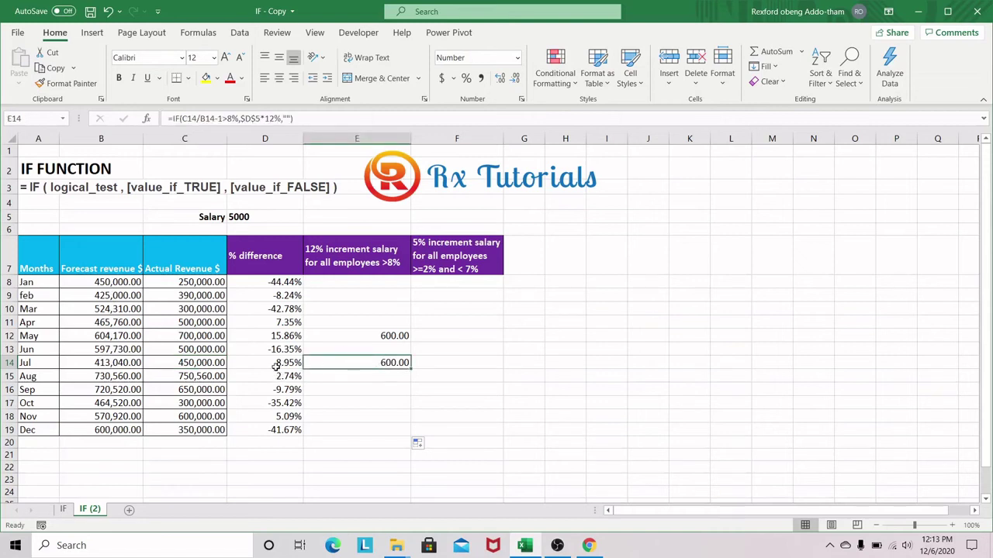
left_click(388, 376)
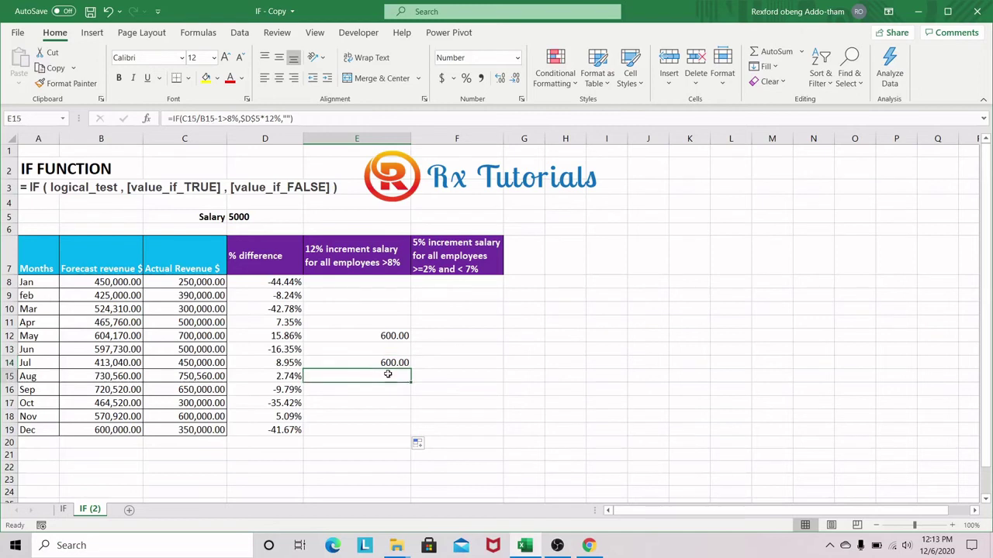
left_click(393, 363)
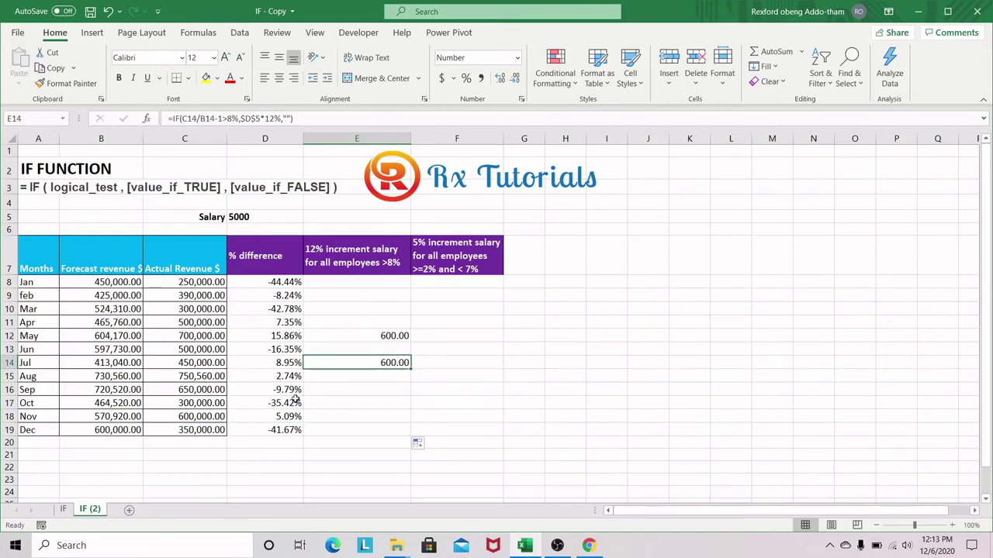
left_click(288, 376)
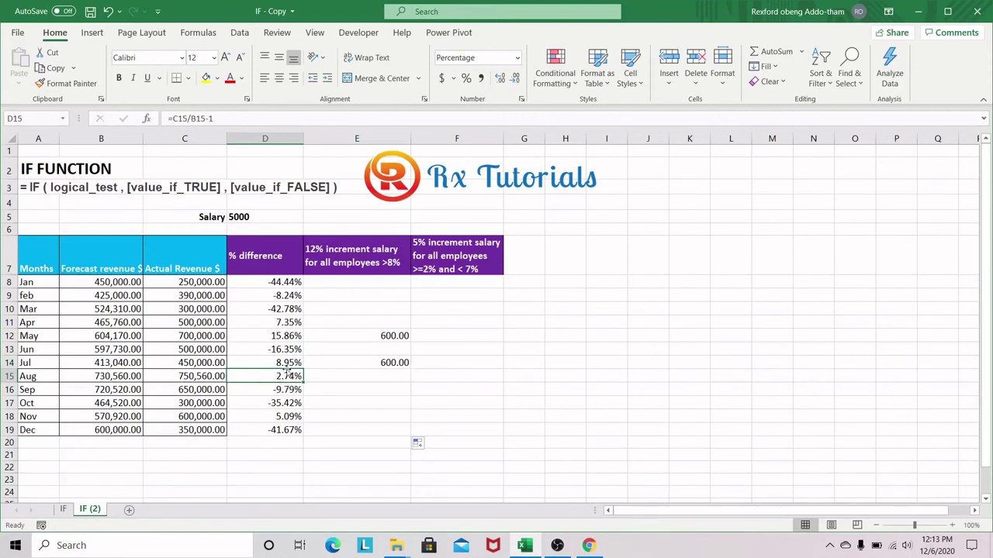
Start an IF formula in F8 with an AND test whose first condition is C8/B8-1>=2%
left_click(443, 284)
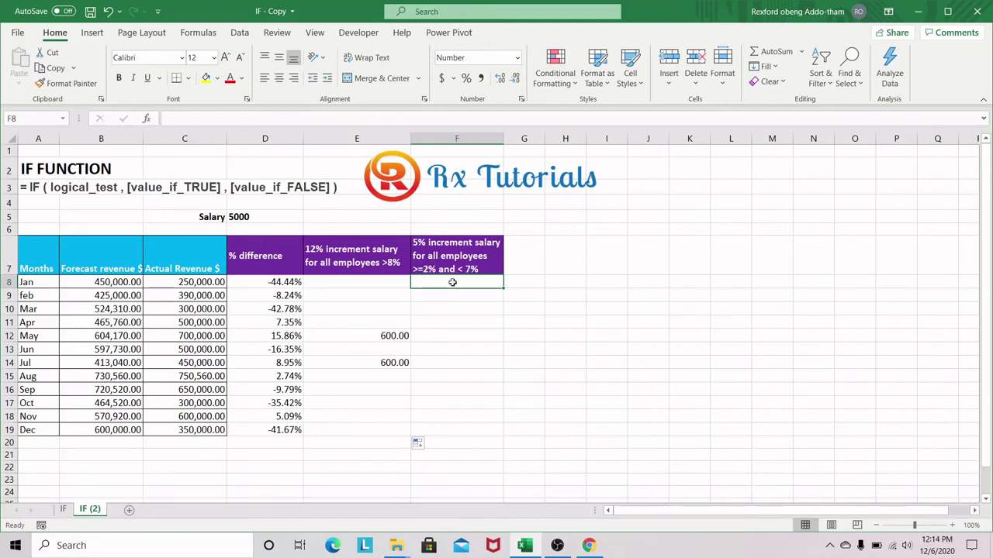
type("=")
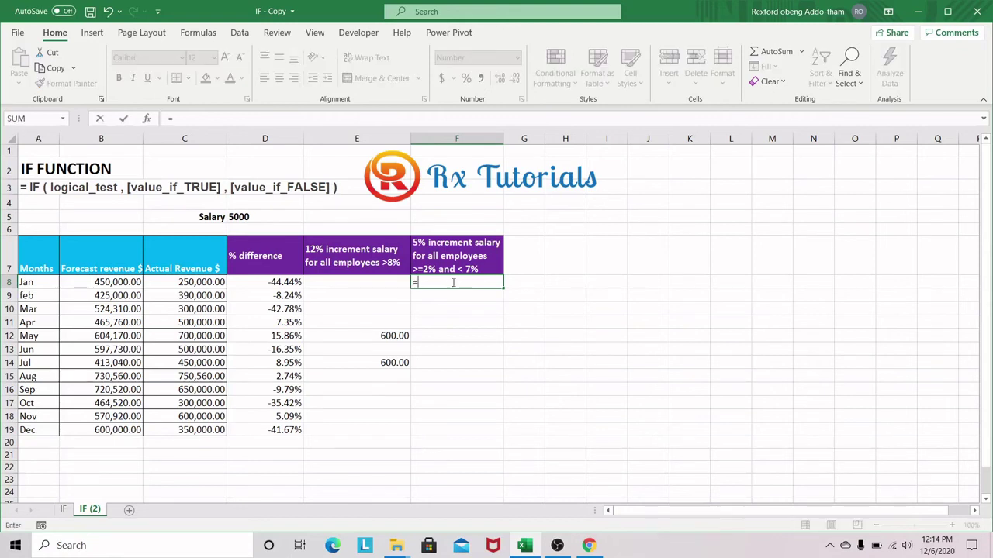
type("IF(")
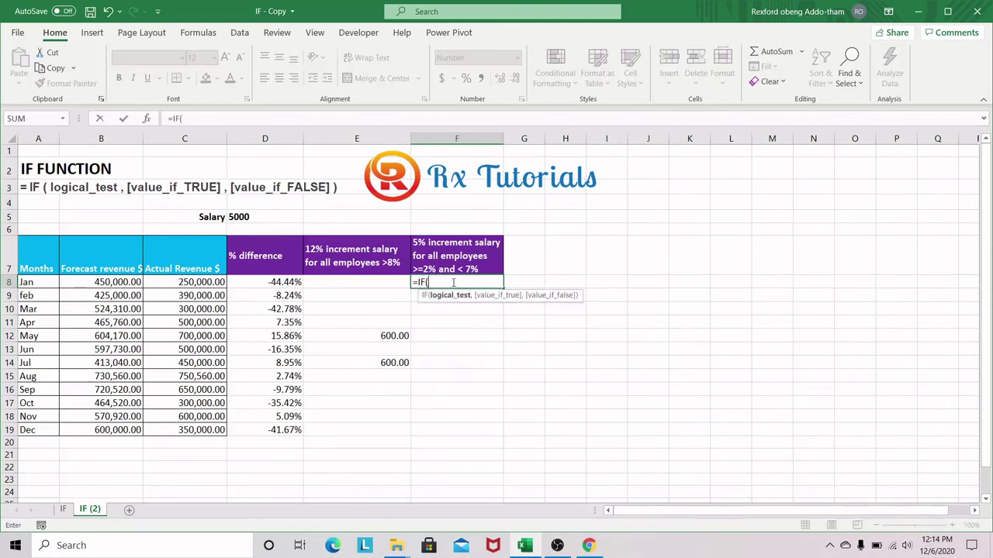
left_click(195, 284)
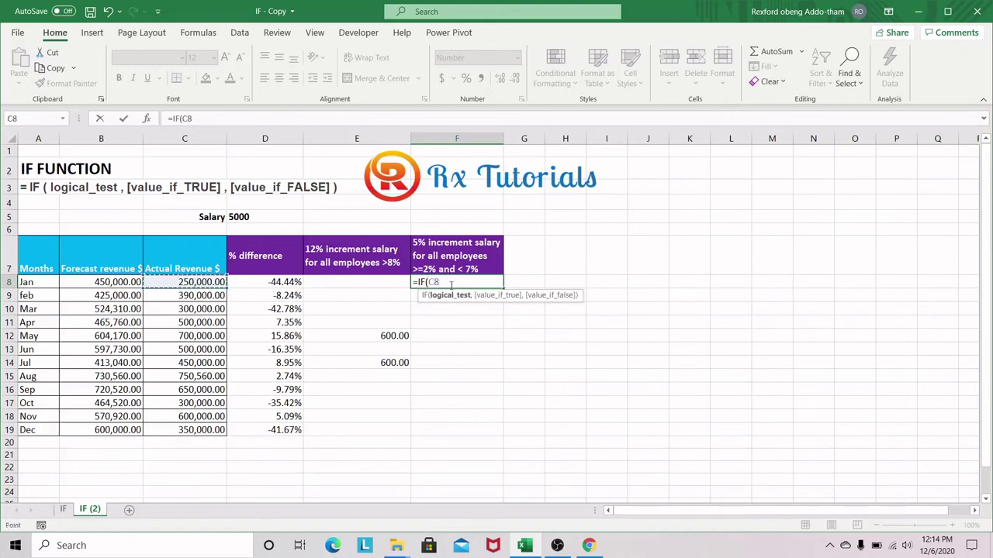
type("/")
left_click(107, 282)
type("-1")
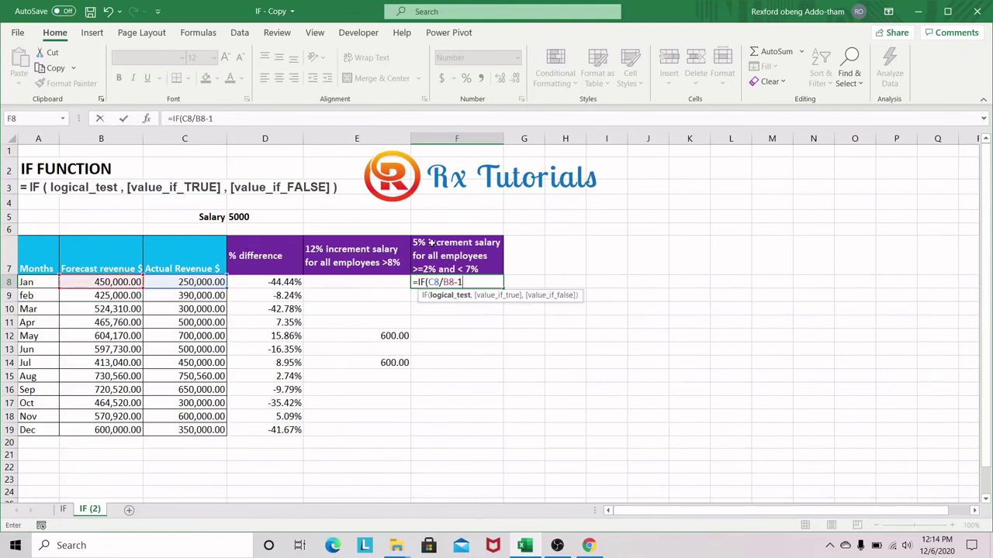
left_click(467, 283)
type("AND(")
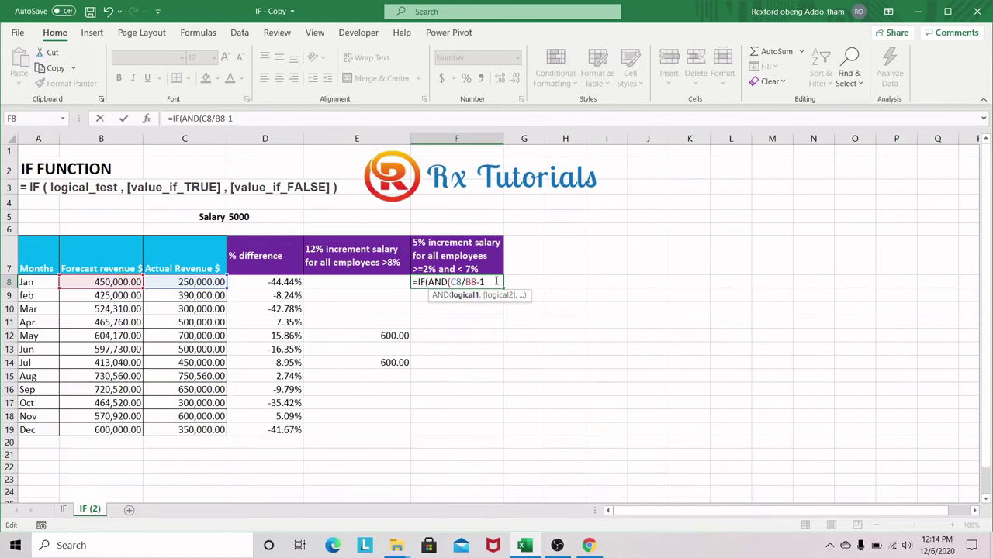
type(">=2%,")
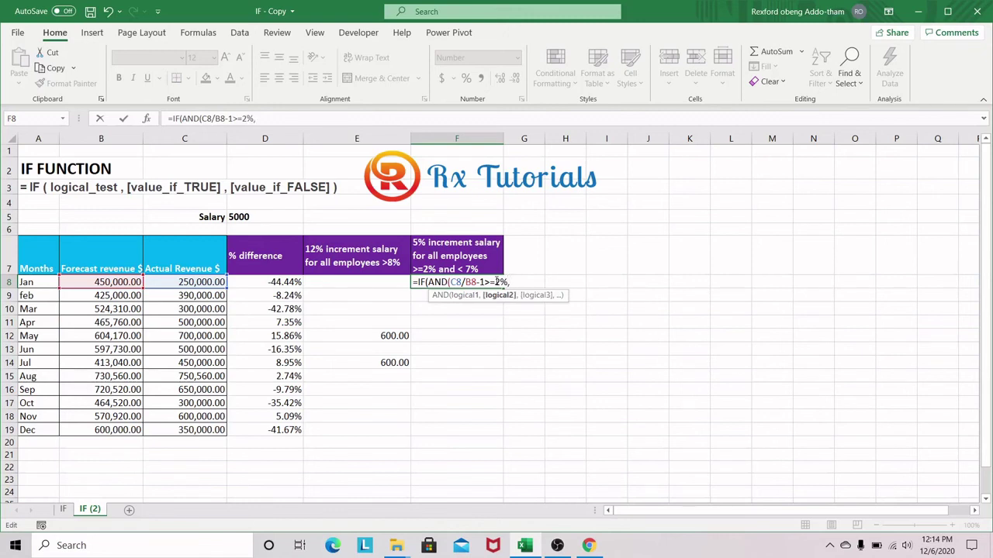
Add C8/B8-1<7% as the second condition of the F8 formula's AND test and close the test
left_click(207, 282)
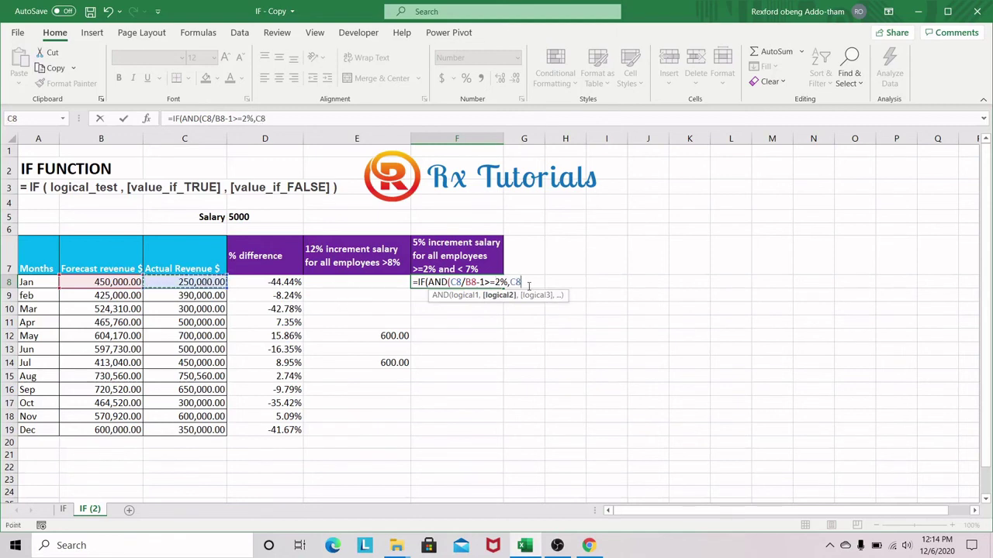
type("/")
left_click(119, 282)
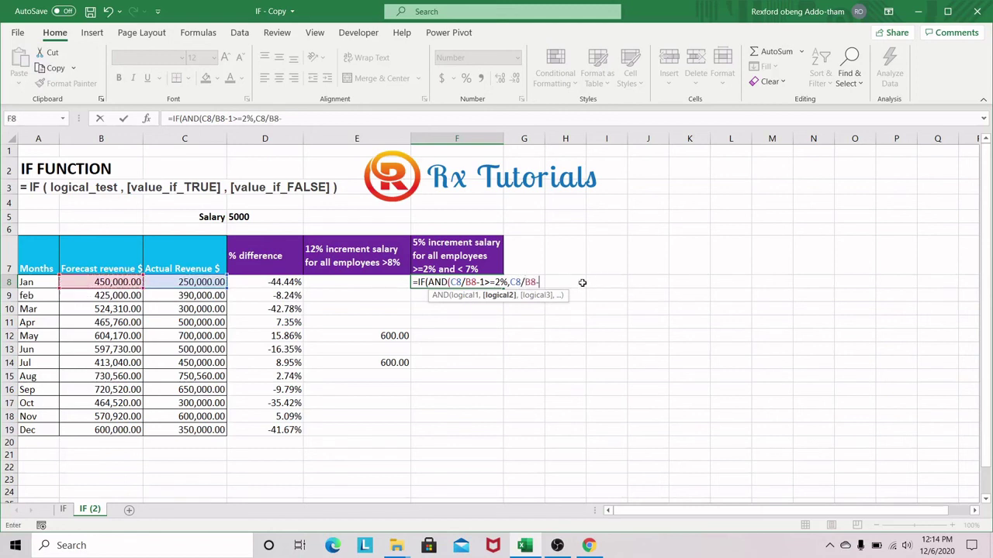
type("-1<")
type("7%)")
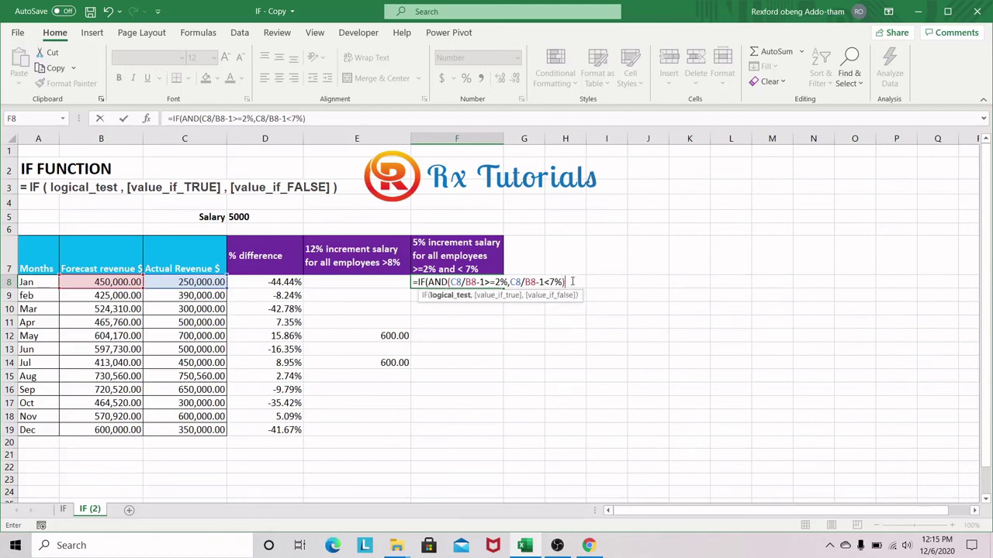
type(",")
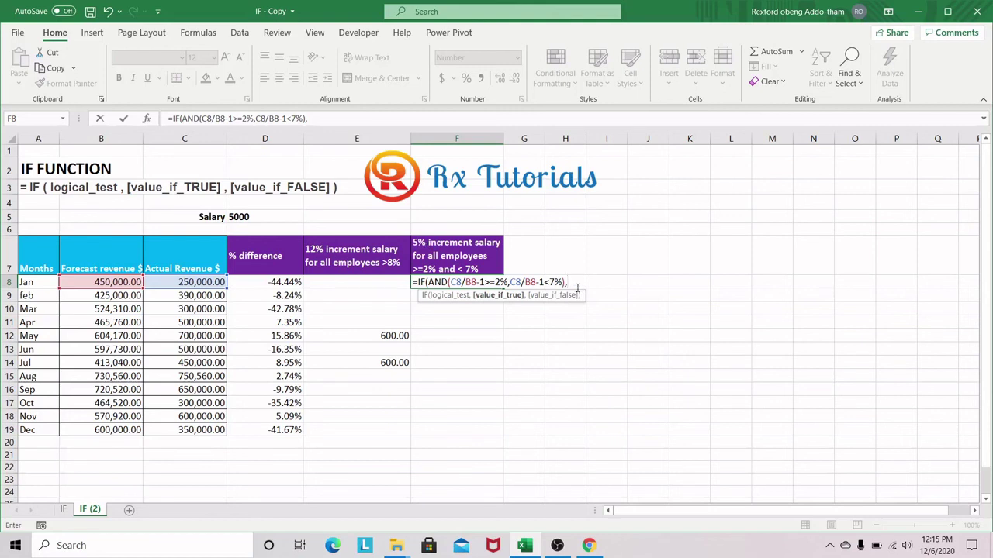
Complete the F8 formula with $D$5*5% as the true result and an empty string as the false result, and copy it down through F19
left_click(262, 217)
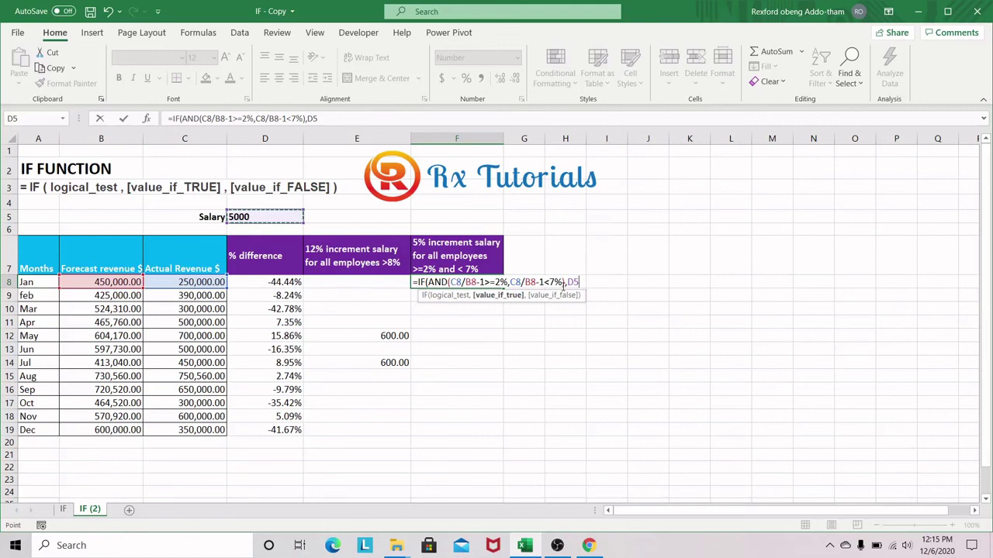
key("F4")
type("*")
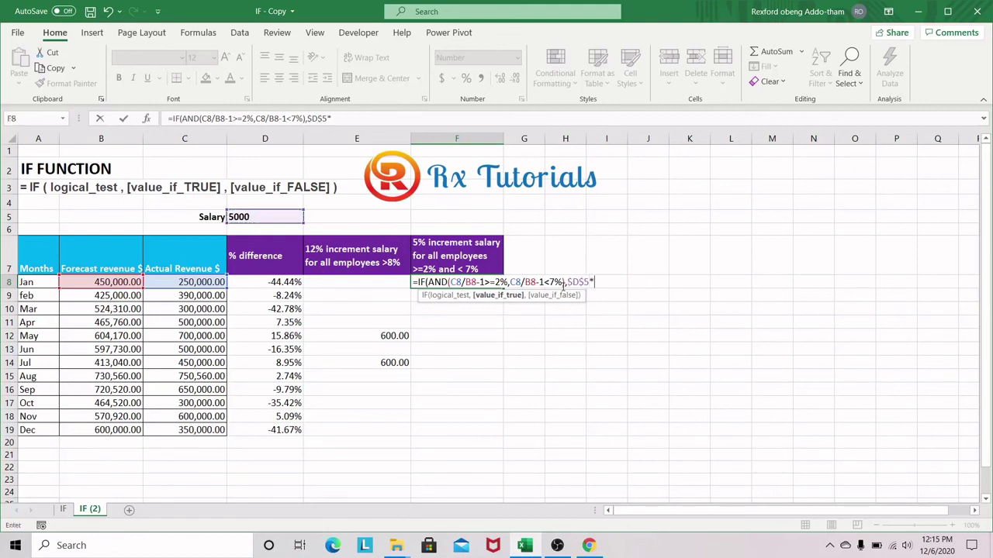
type("5%,")
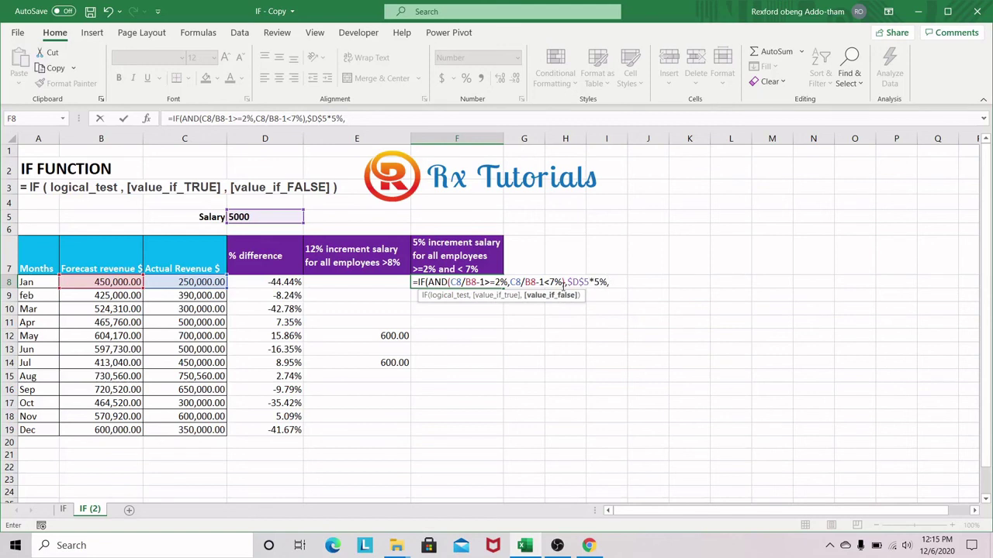
type("\"\")")
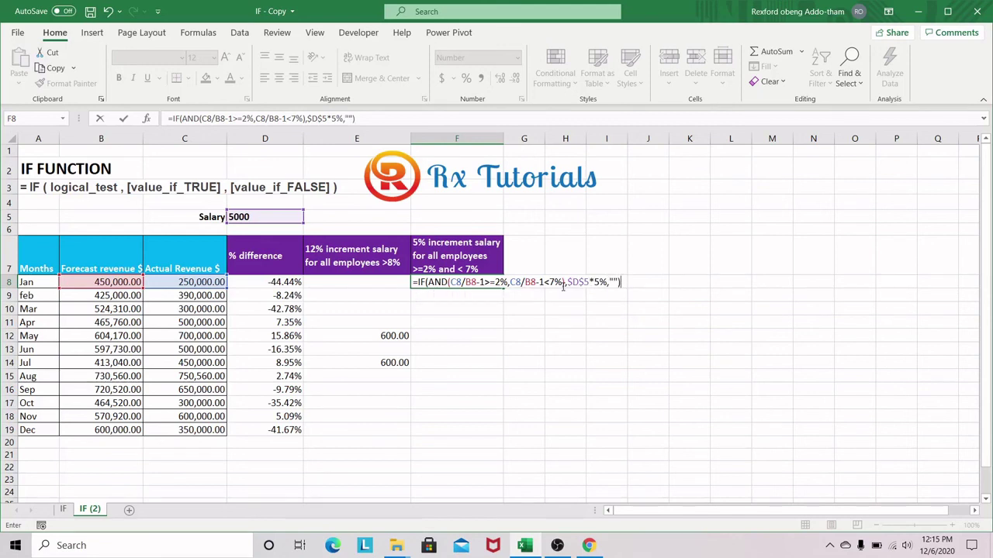
key("ctrl+Return")
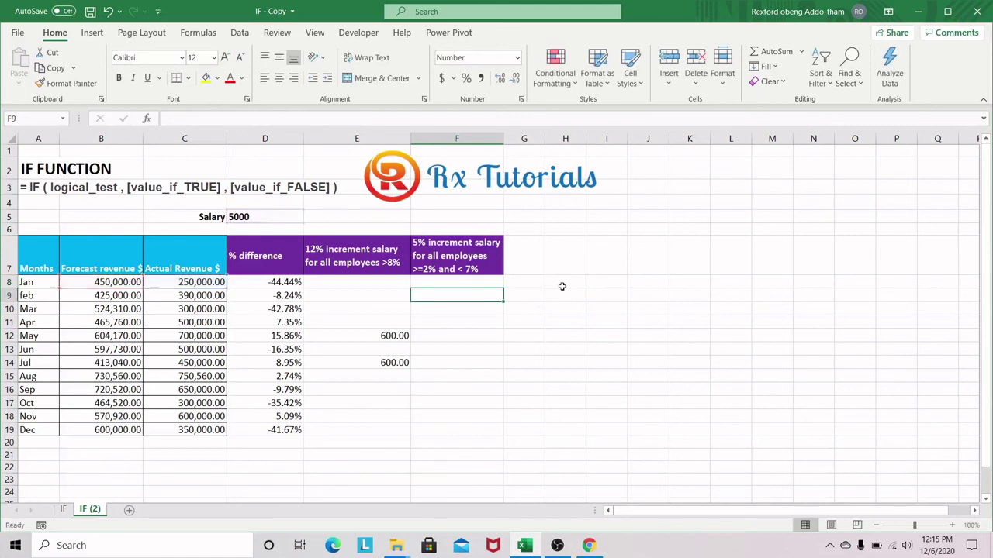
double_click(503, 288)
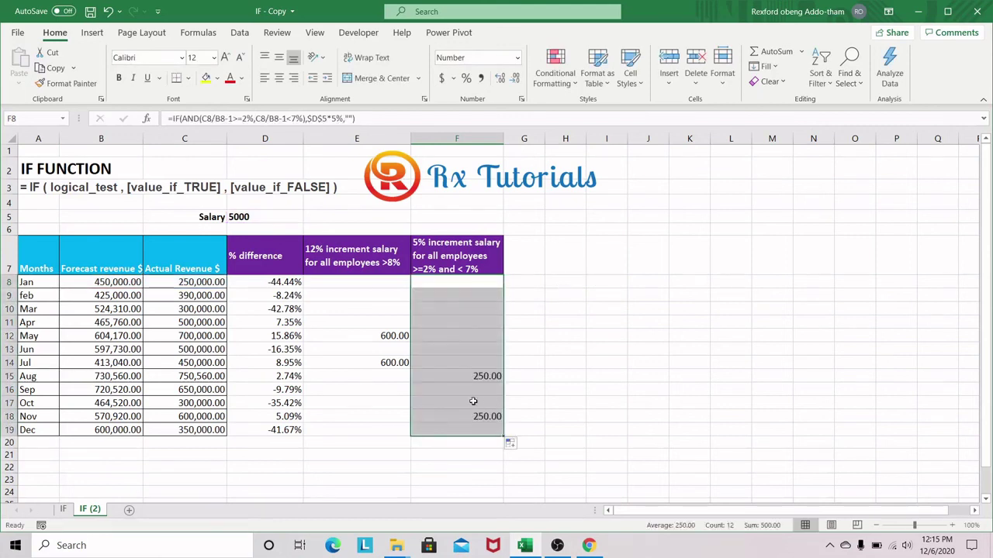
Check the 5% increment results for August and November in column F against their % differences
left_click(287, 377)
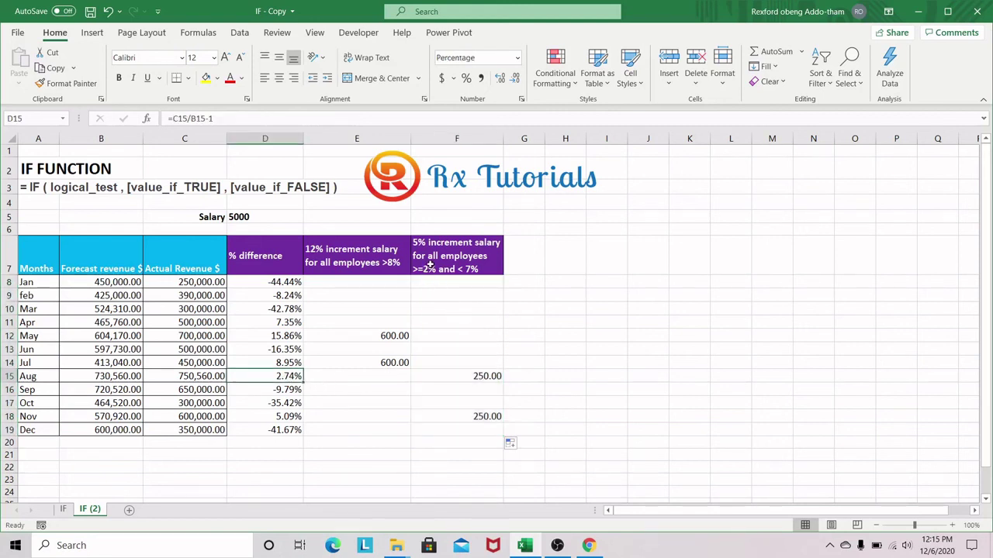
left_click(489, 417)
left_click(310, 417)
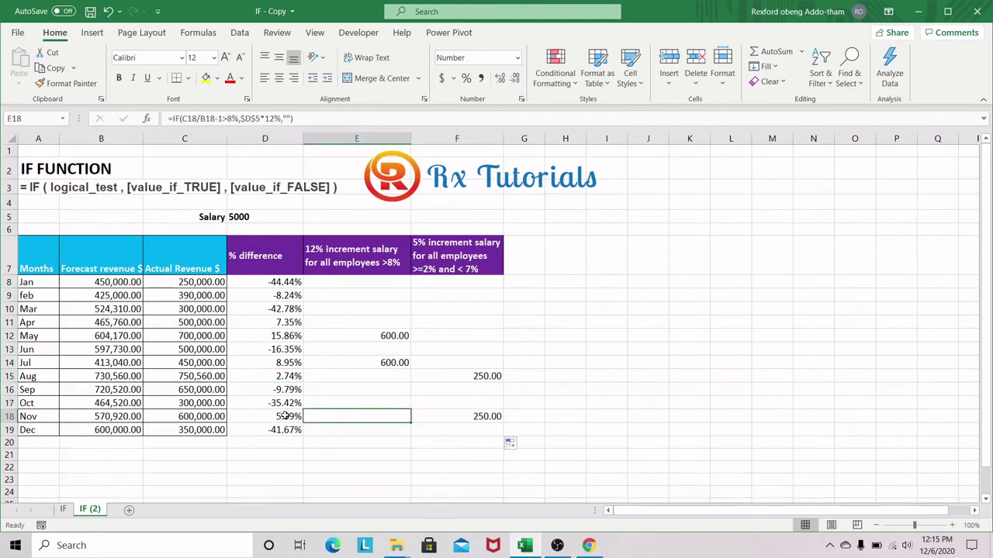
left_click(285, 415)
left_click(486, 417)
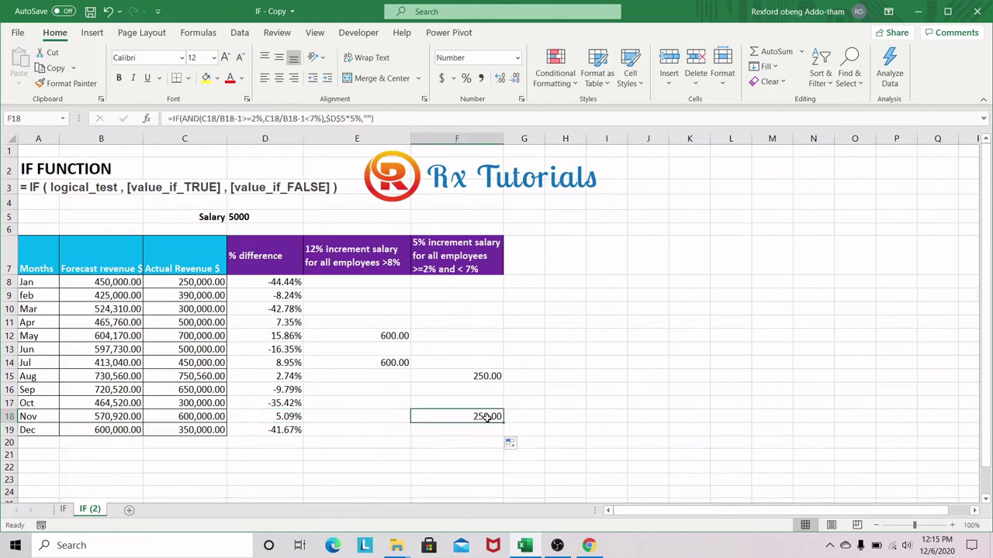